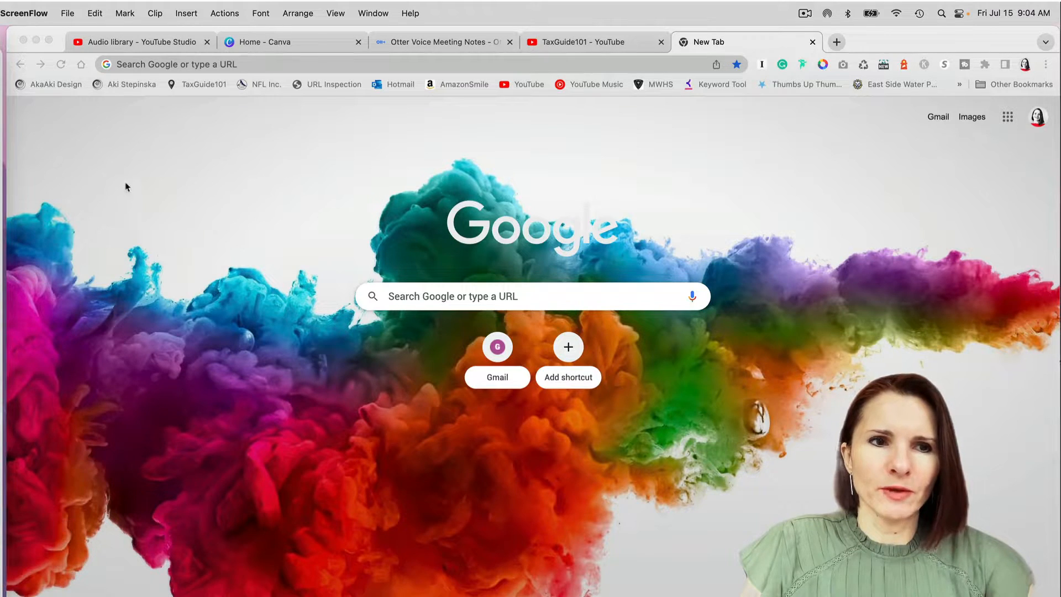
Switch to Finder, view the parent folder 10 Tax Mistakes, and reopen the folder Tax Mistakes - 4. Incorrect Filing Status
{"action": "left_click", "coordinate": [4, 63]}
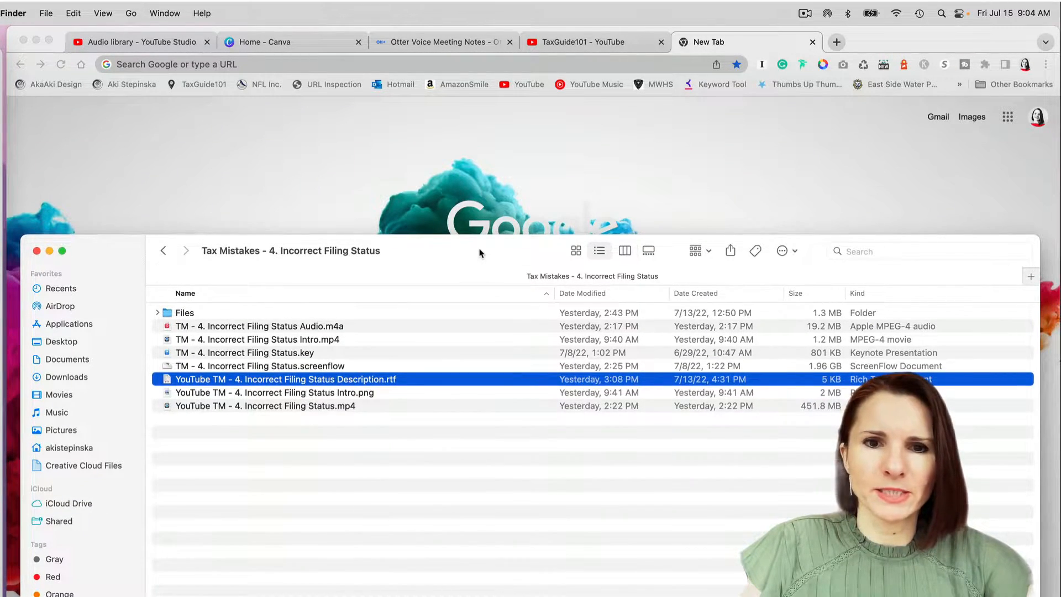
{"action": "left_click_drag", "start_coordinate": [479, 253], "coordinate": [486, 276]}
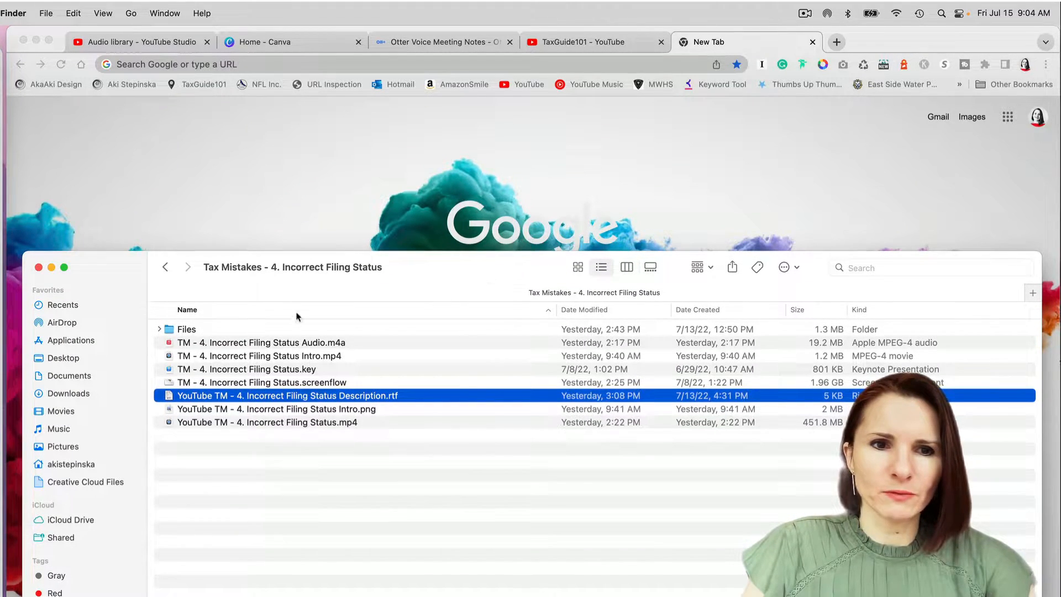
{"action": "left_click", "coordinate": [168, 269]}
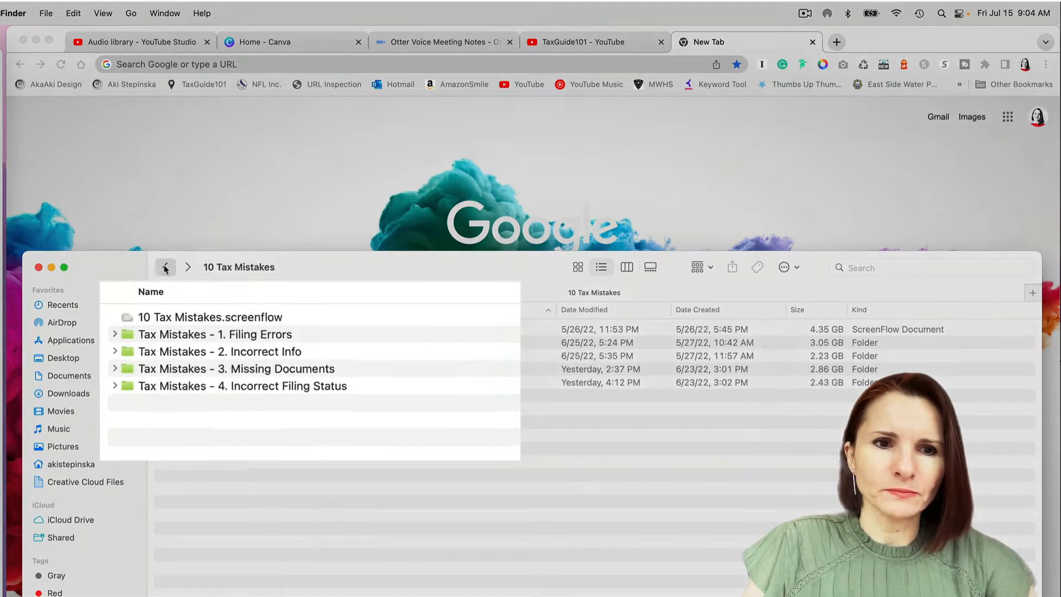
{"action": "left_click", "coordinate": [165, 268]}
{"action": "double_click", "coordinate": [130, 314]}
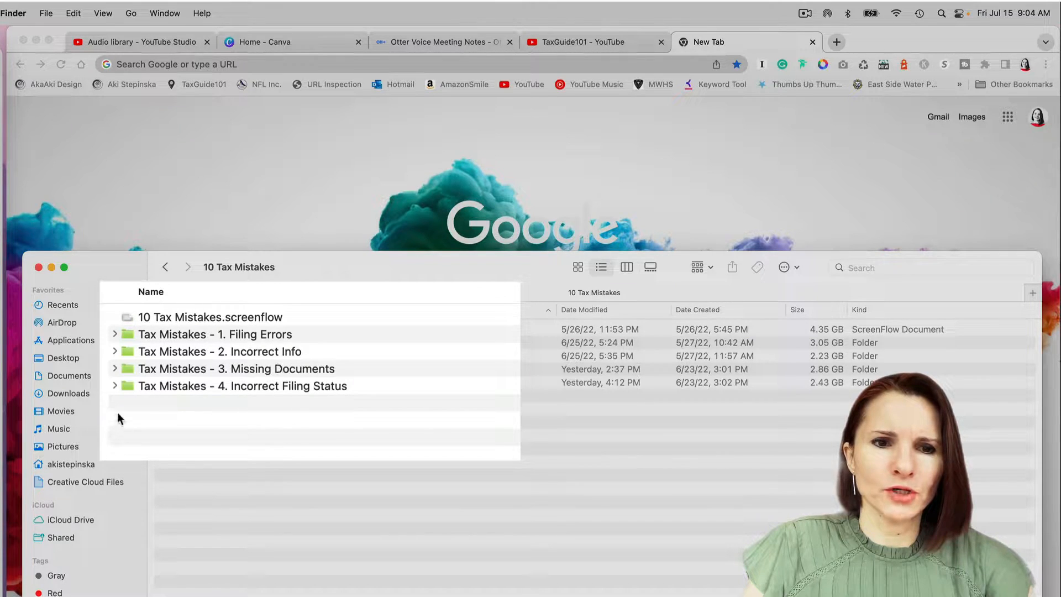
{"action": "double_click", "coordinate": [130, 386]}
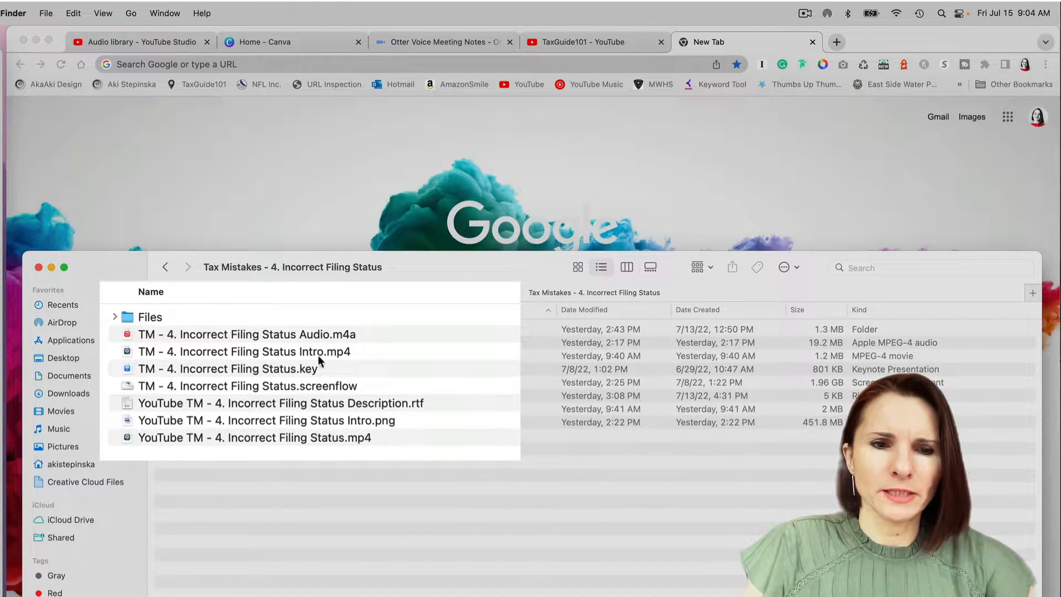
Go through the project files from the Files folder to the description document, previewing the video TM - 4. Incorrect Filing Status Intro.mp4
{"action": "left_click", "coordinate": [130, 319]}
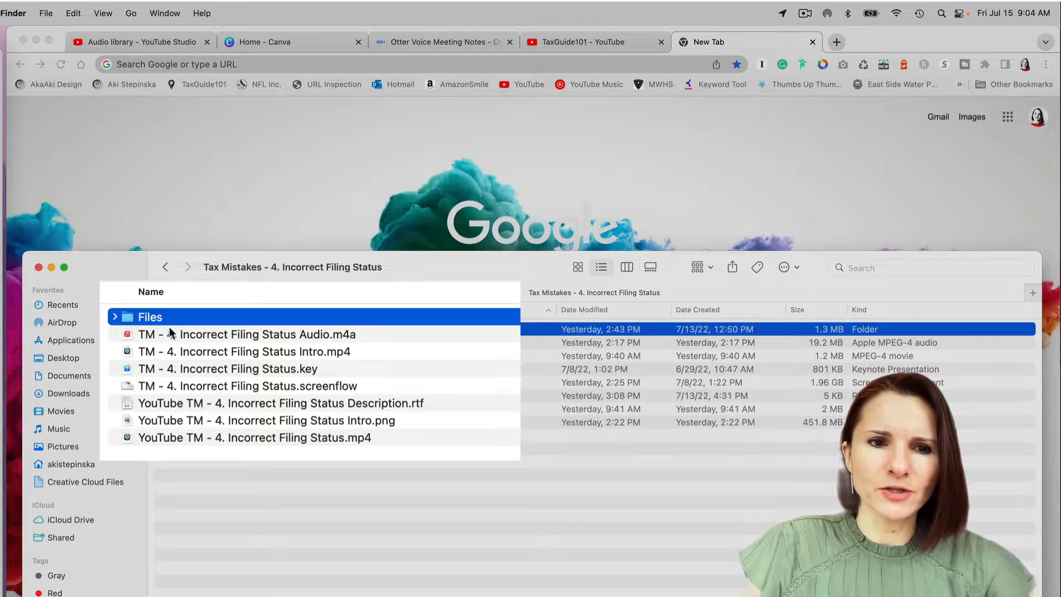
{"action": "left_click", "coordinate": [185, 337]}
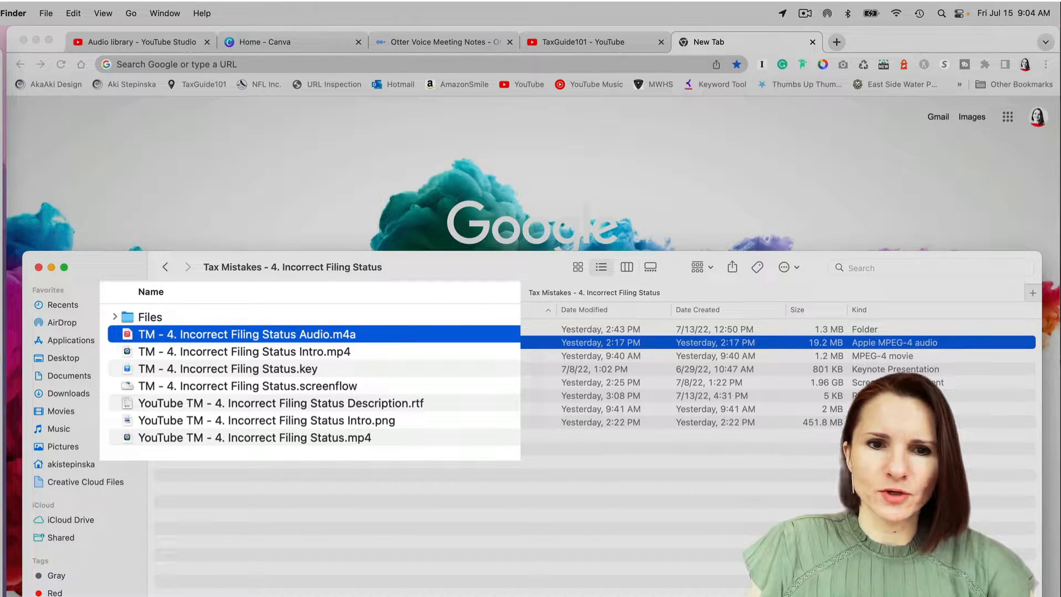
{"action": "key", "text": "Down"}
{"action": "key", "text": "space"}
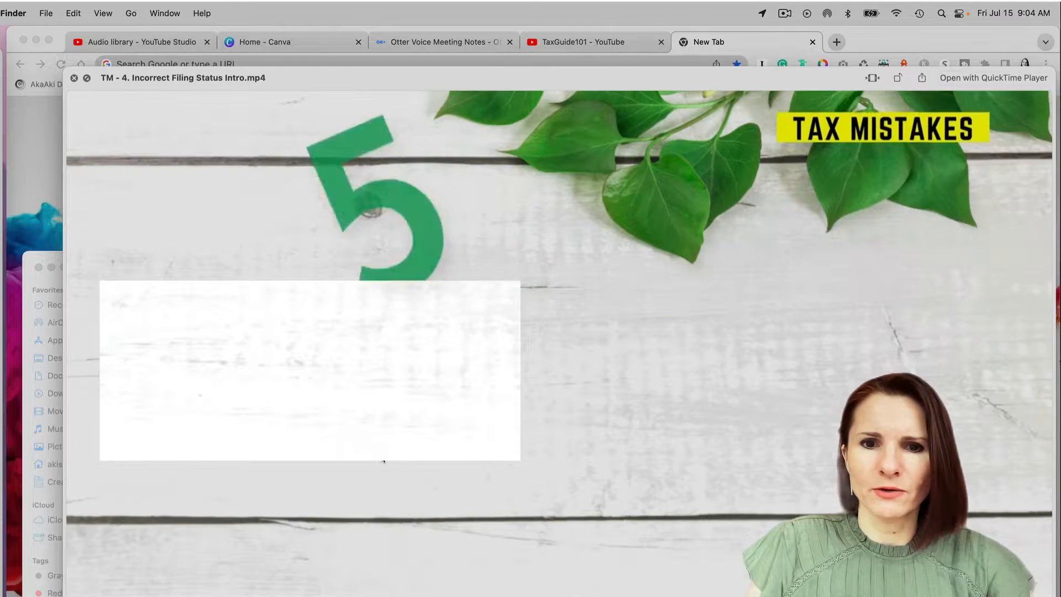
{"action": "key", "text": "space"}
{"action": "key", "text": "Down"}
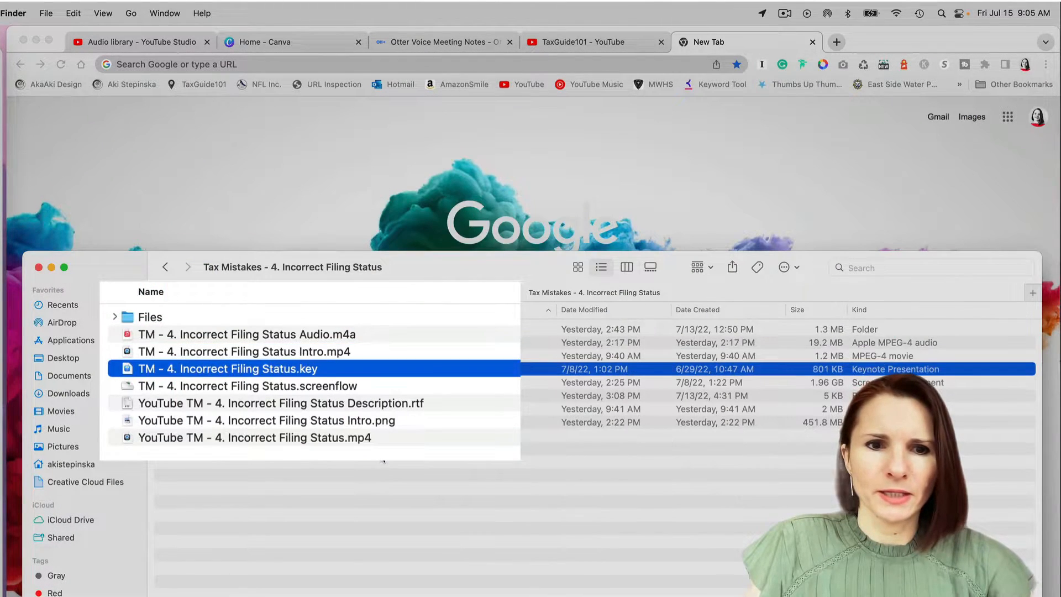
{"action": "key", "text": "Down"}
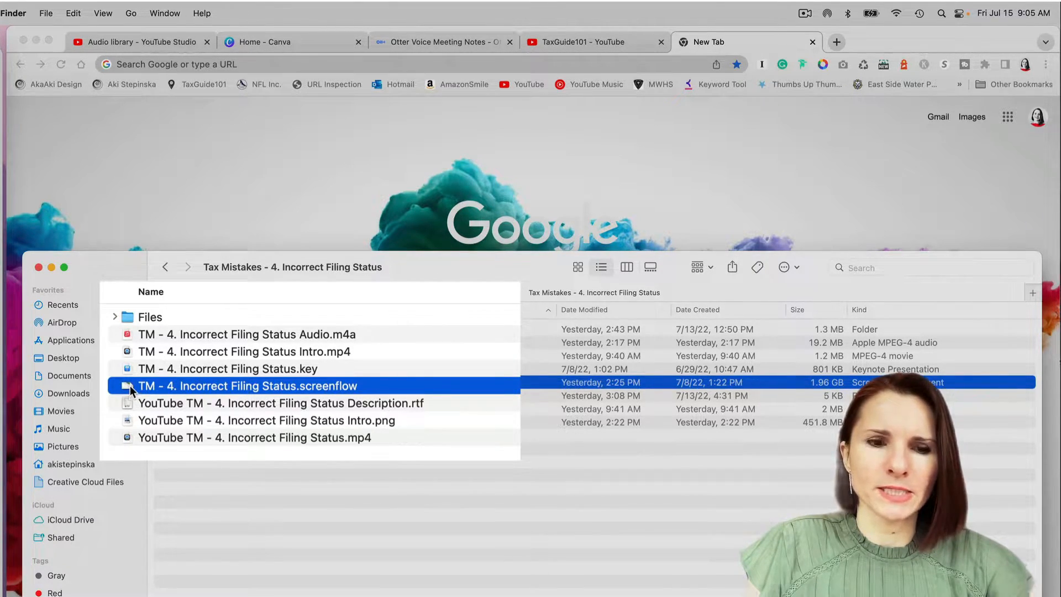
{"action": "key", "text": "Down"}
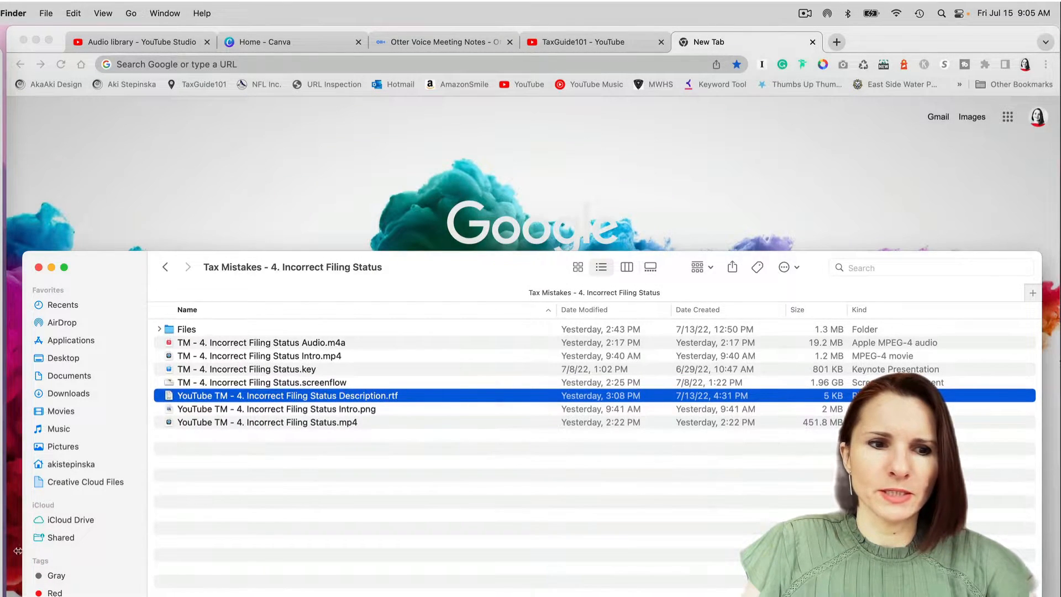
Switch to TextEdit and review YouTube TM - 4. Incorrect Filing Status Description.rtf through to its tags section
{"action": "left_click", "coordinate": [6, 577]}
{"action": "left_click_drag", "start_coordinate": [607, 328], "coordinate": [620, 95]}
{"action": "scroll", "coordinate": [659, 372], "scroll_direction": "up", "scroll_amount": 5}
{"action": "scroll", "coordinate": [659, 372], "scroll_direction": "up", "scroll_amount": 4}
{"action": "scroll", "coordinate": [576, 431], "scroll_direction": "down", "scroll_amount": 3}
{"action": "scroll", "coordinate": [576, 431], "scroll_direction": "down", "scroll_amount": 10}
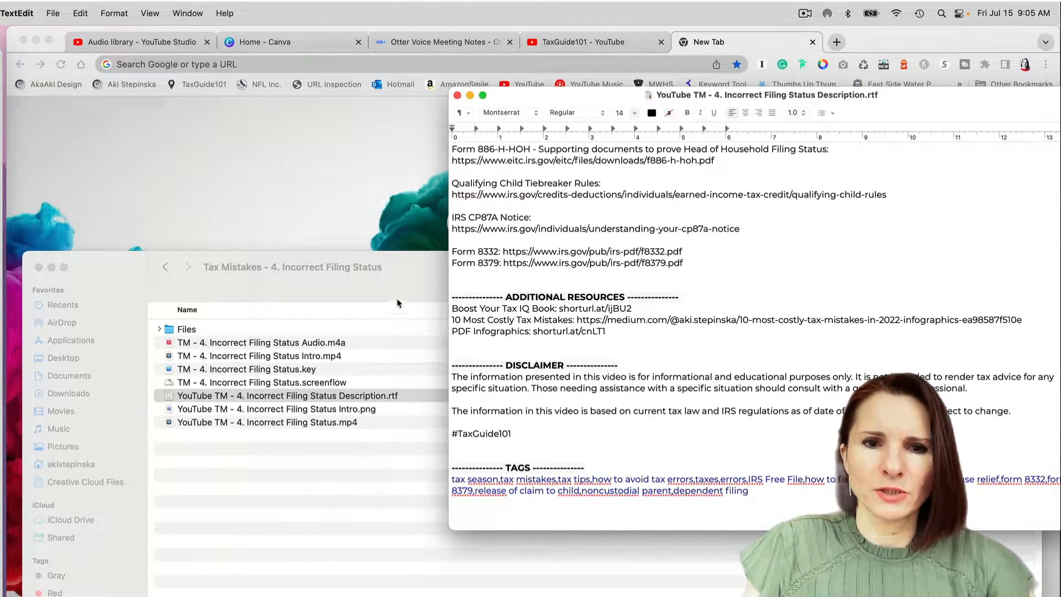
Return to Finder, preview YouTube TM - 4. Incorrect Filing Status Intro.png, and select YouTube TM - 4. Incorrect Filing Status.mp4
{"action": "left_click", "coordinate": [425, 280]}
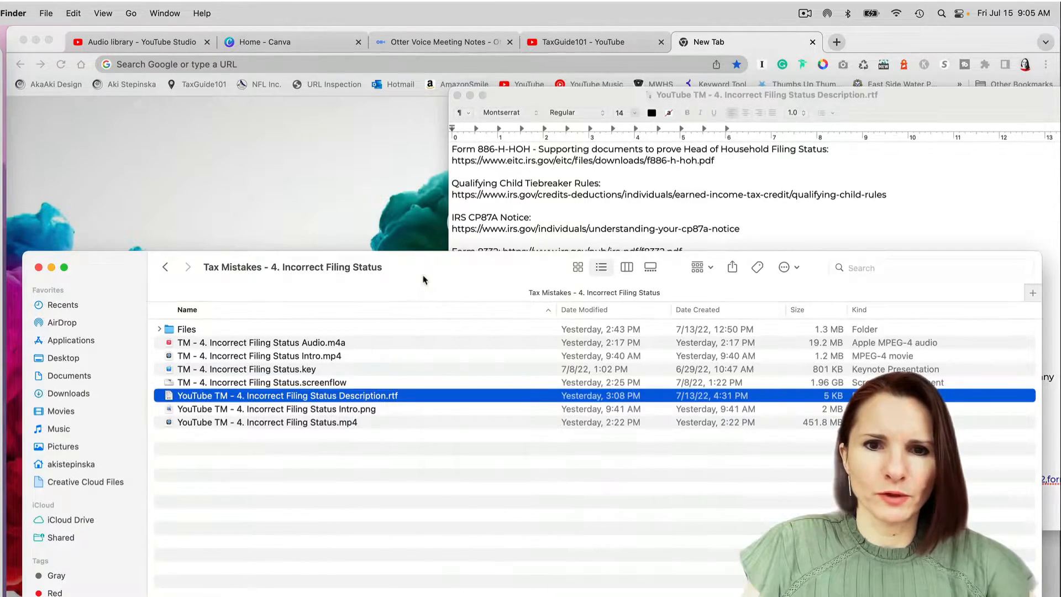
{"action": "left_click", "coordinate": [299, 410]}
{"action": "key", "text": "space"}
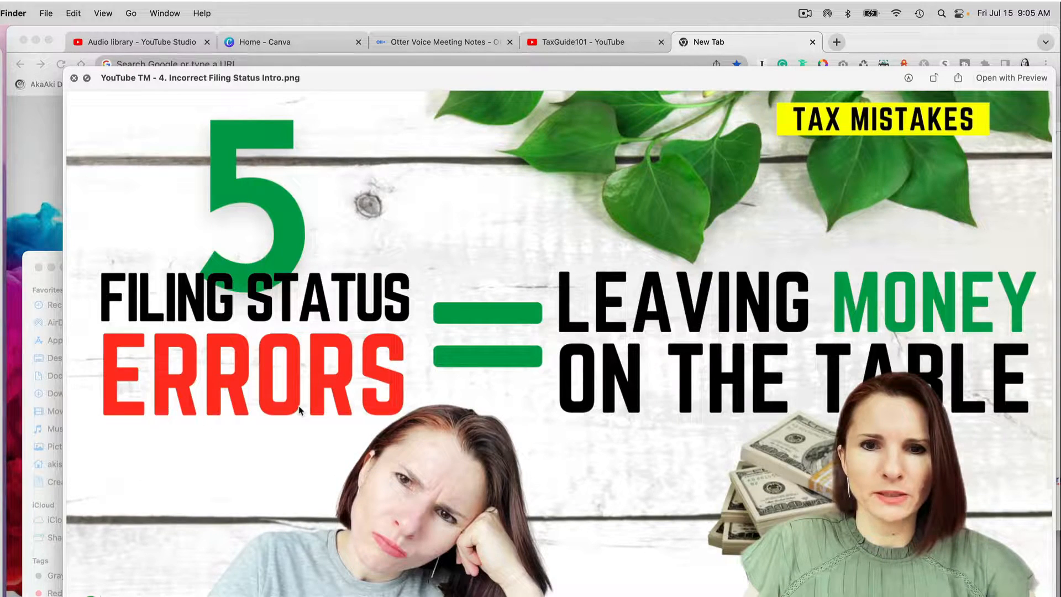
{"action": "key", "text": "space"}
{"action": "key", "text": "Down"}
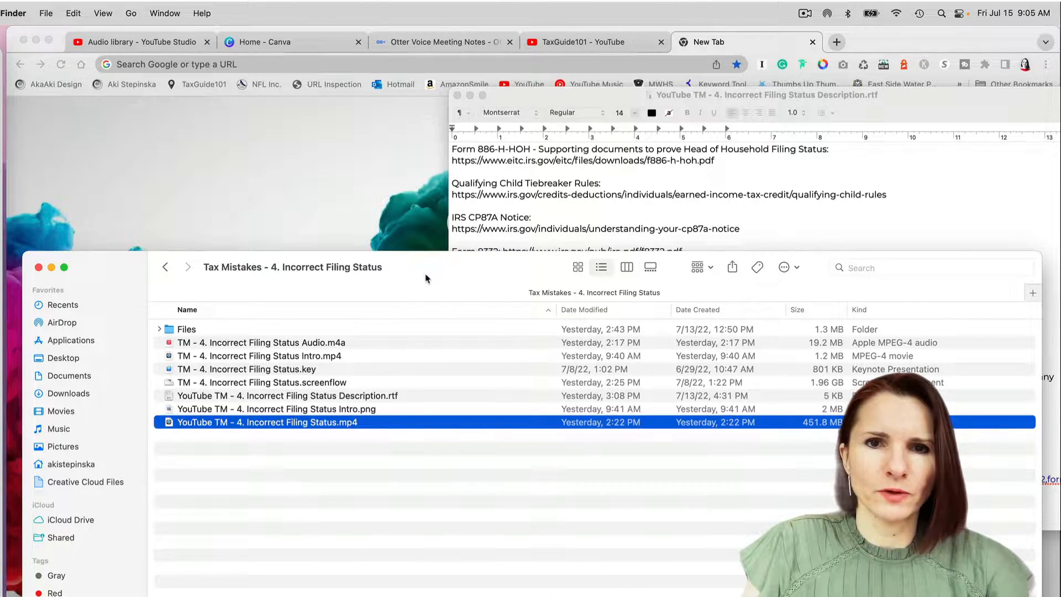
Switch to Chrome, close the empty new tab, and choose TaxGuide101 as the active YouTube channel
{"action": "key", "text": "super+Tab"}
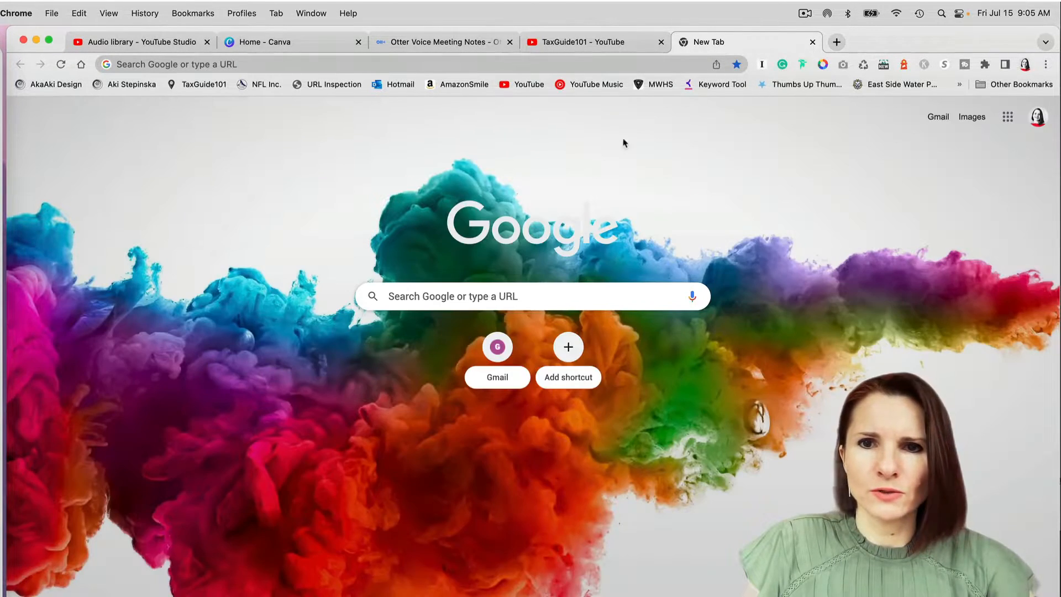
{"action": "left_click", "coordinate": [814, 43]}
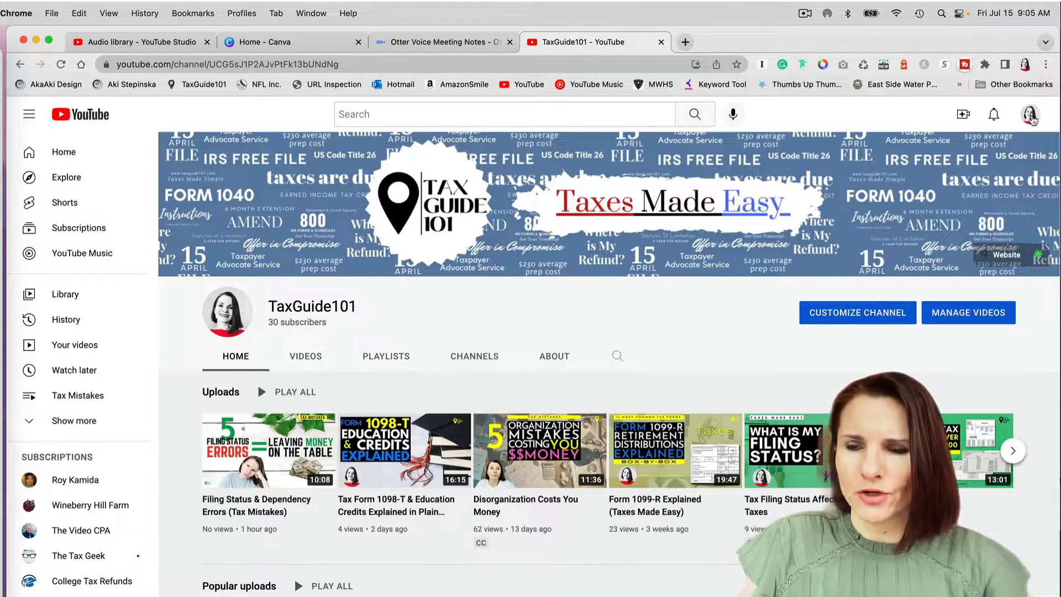
{"action": "left_click", "coordinate": [1030, 116]}
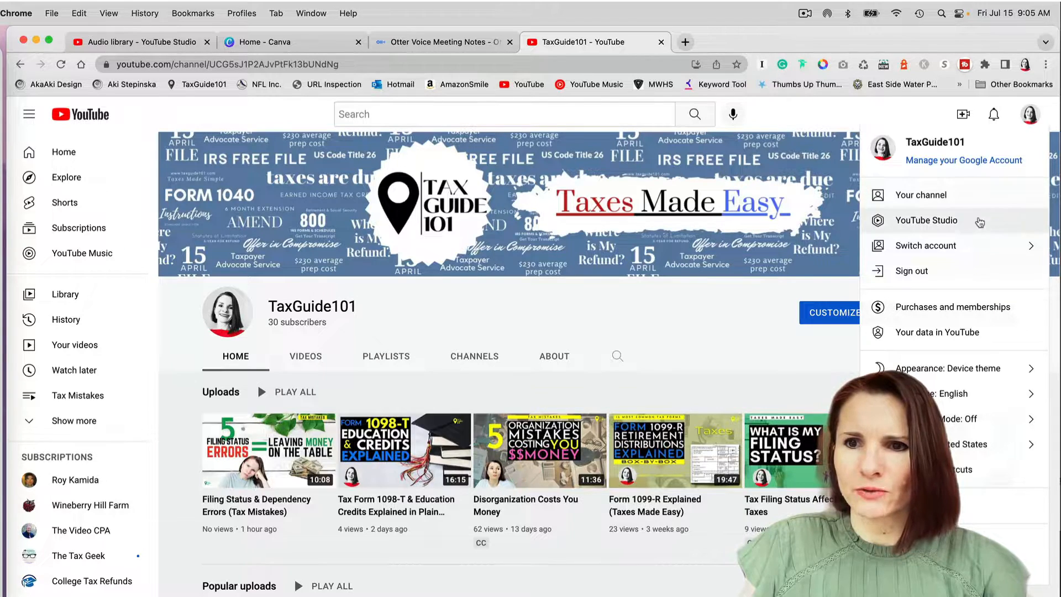
{"action": "left_click", "coordinate": [955, 246]}
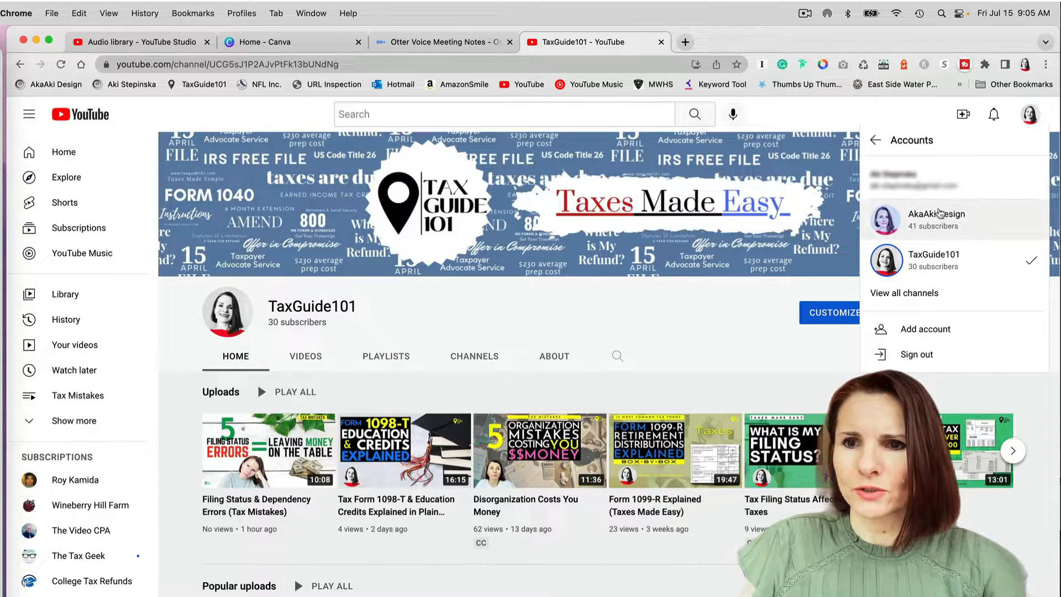
{"action": "left_click", "coordinate": [902, 267]}
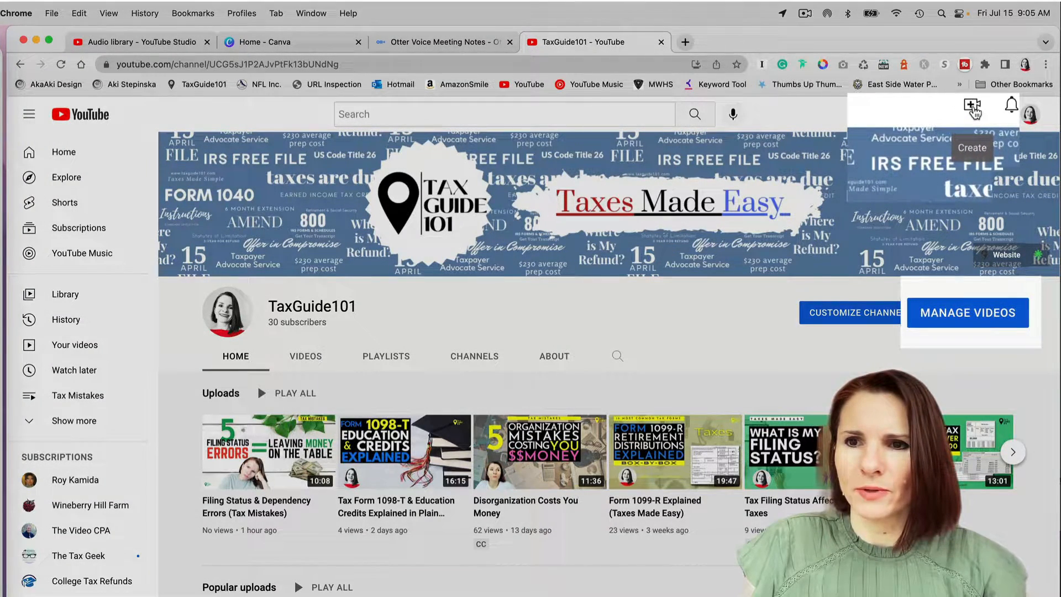
Start a video upload and add the file YouTube TM - 4. Incorrect Filing Status.mp4 from the Finder folder
{"action": "left_click", "coordinate": [973, 110]}
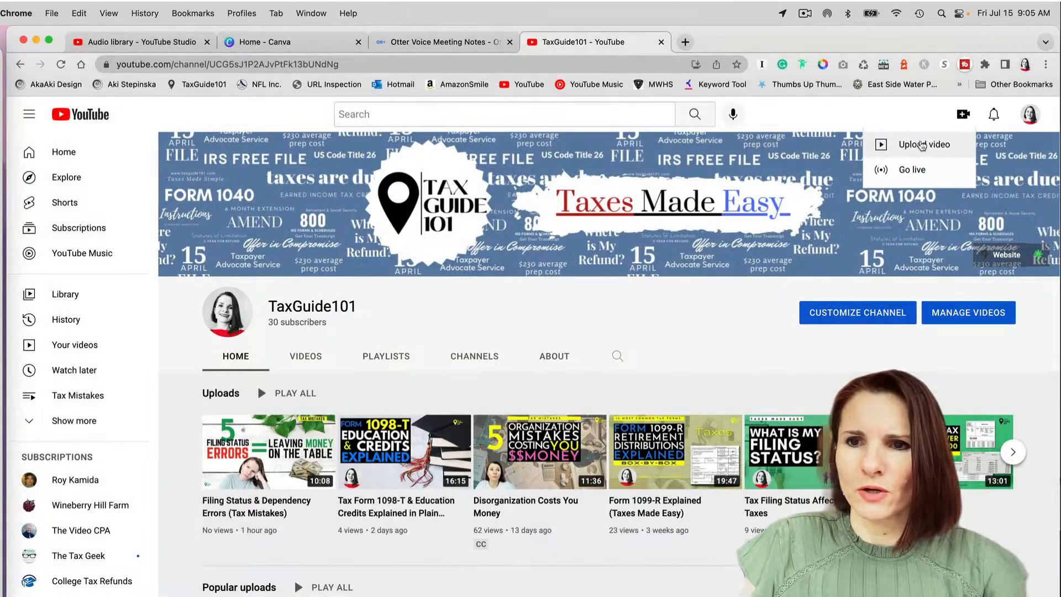
{"action": "left_click", "coordinate": [920, 144]}
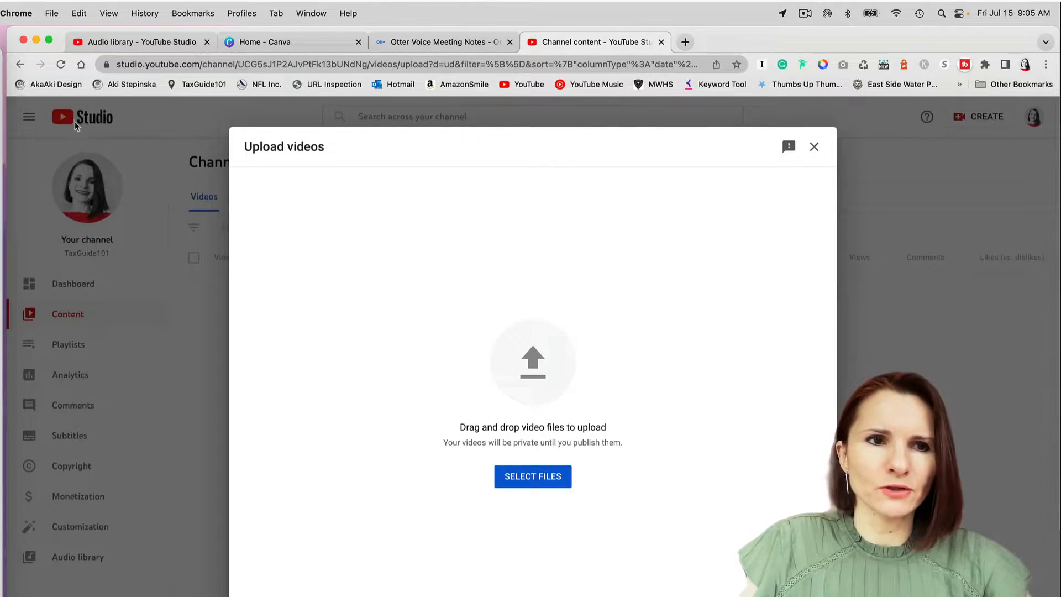
{"action": "left_click", "coordinate": [3, 62]}
{"action": "left_click_drag", "start_coordinate": [498, 272], "coordinate": [497, 509]}
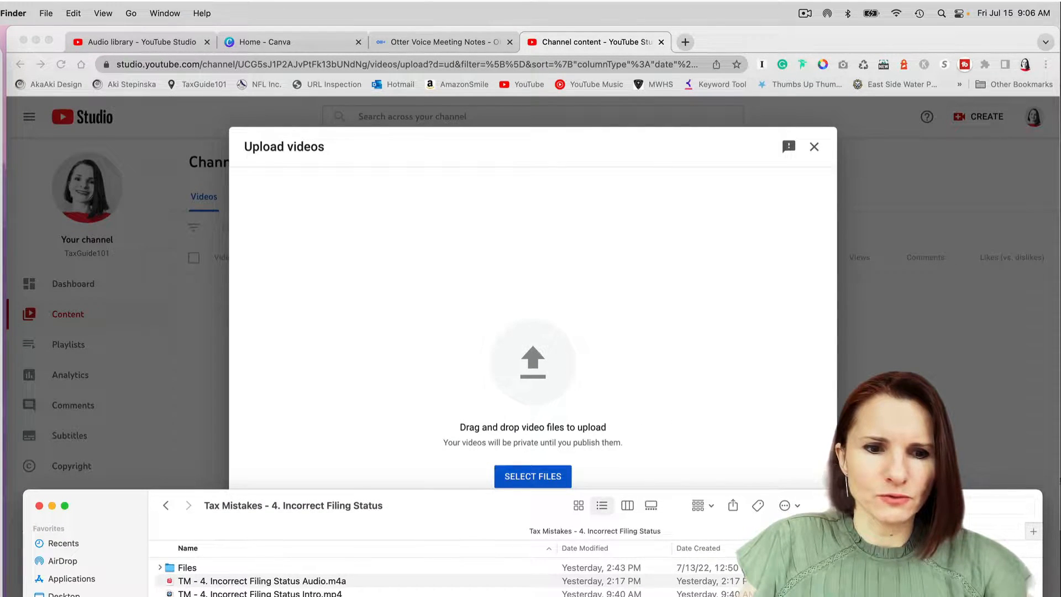
{"action": "left_click_drag", "start_coordinate": [260, 593], "coordinate": [516, 383]}
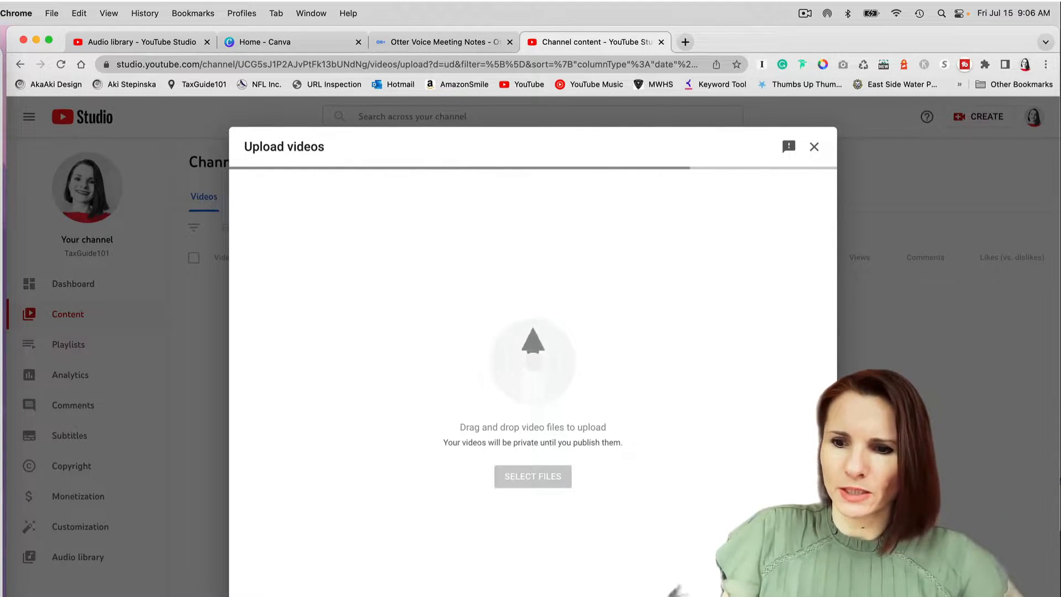
{"action": "left_click", "coordinate": [982, 519]}
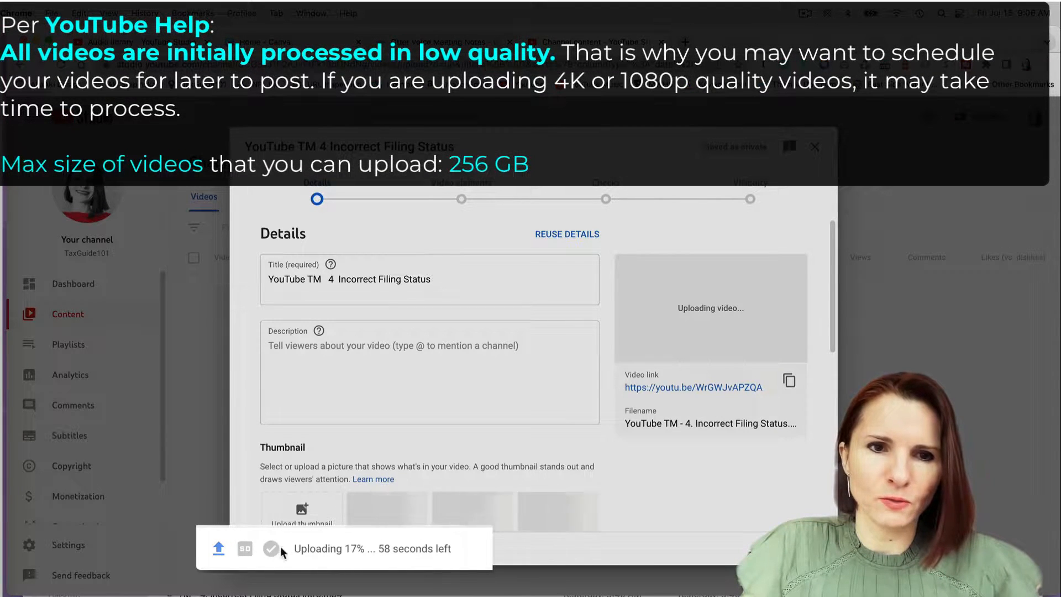
{"action": "mouse_move", "coordinate": [272, 549]}
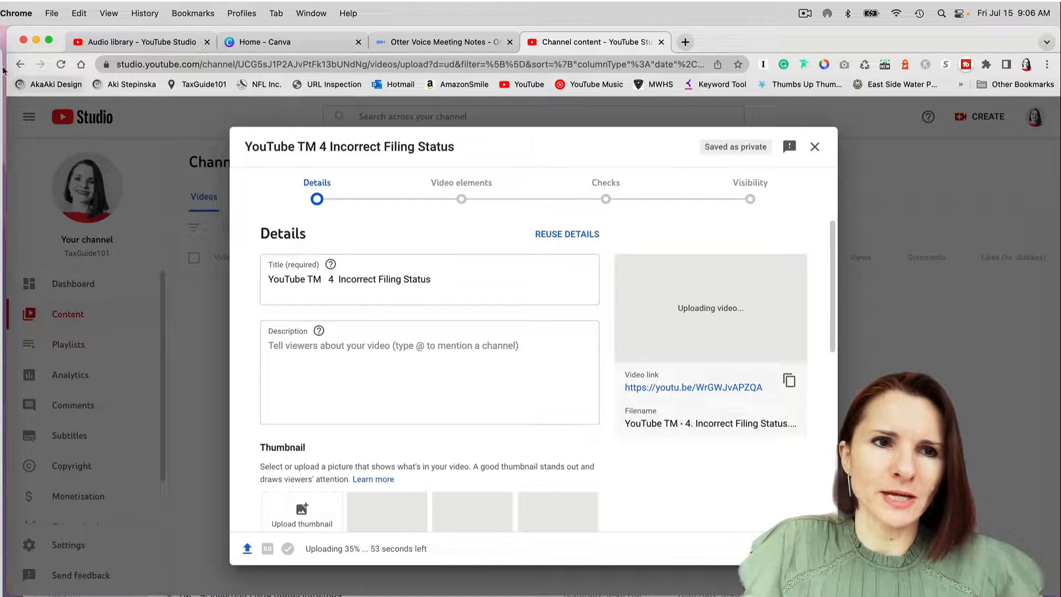
{"action": "mouse_move", "coordinate": [2, 63]}
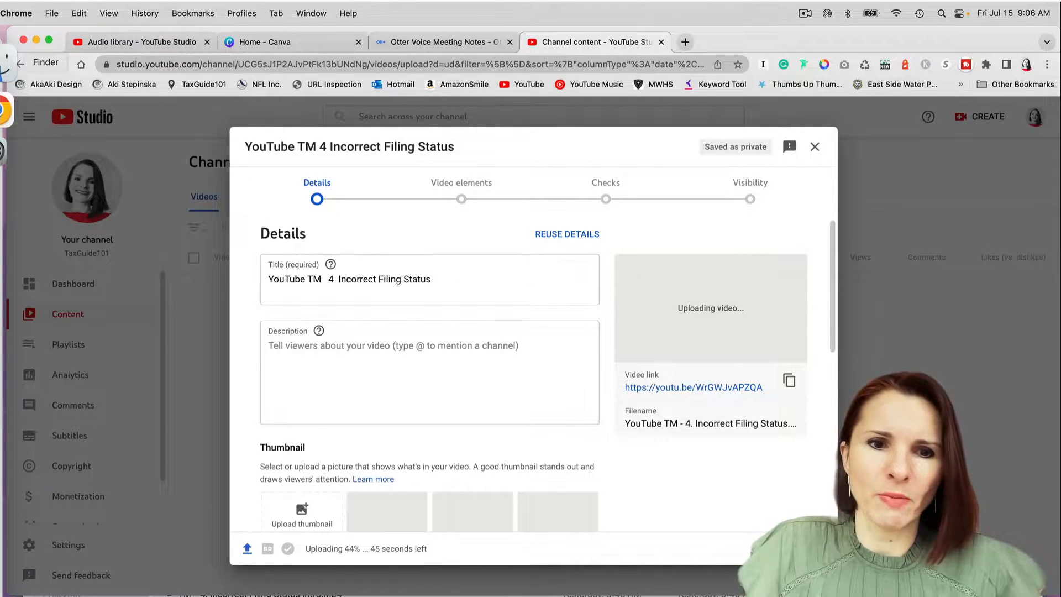
{"action": "left_click", "coordinate": [5, 62]}
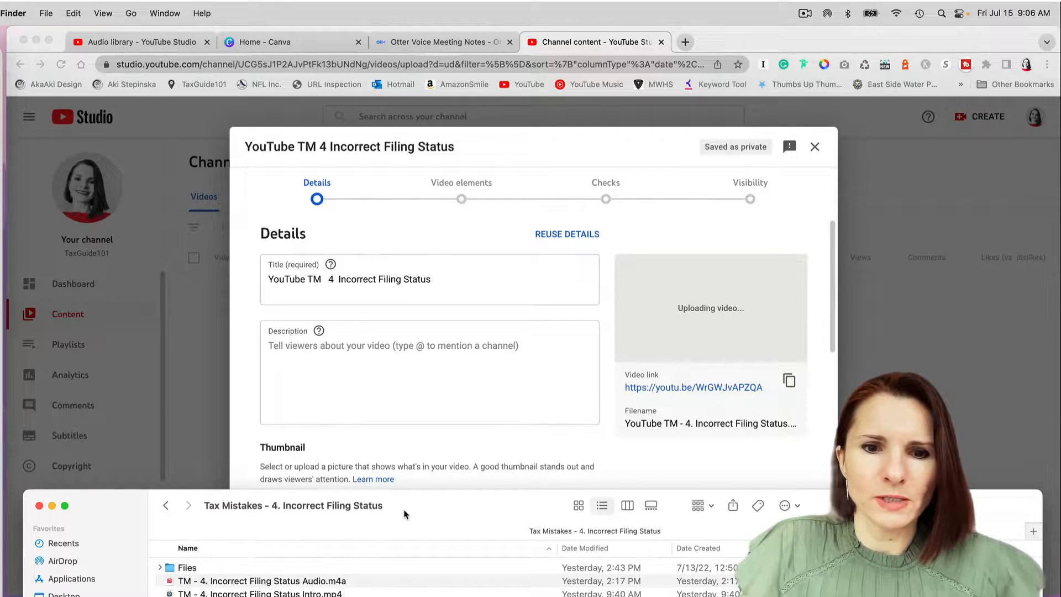
{"action": "left_click_drag", "start_coordinate": [412, 512], "coordinate": [408, 532]}
{"action": "left_click", "coordinate": [408, 502]}
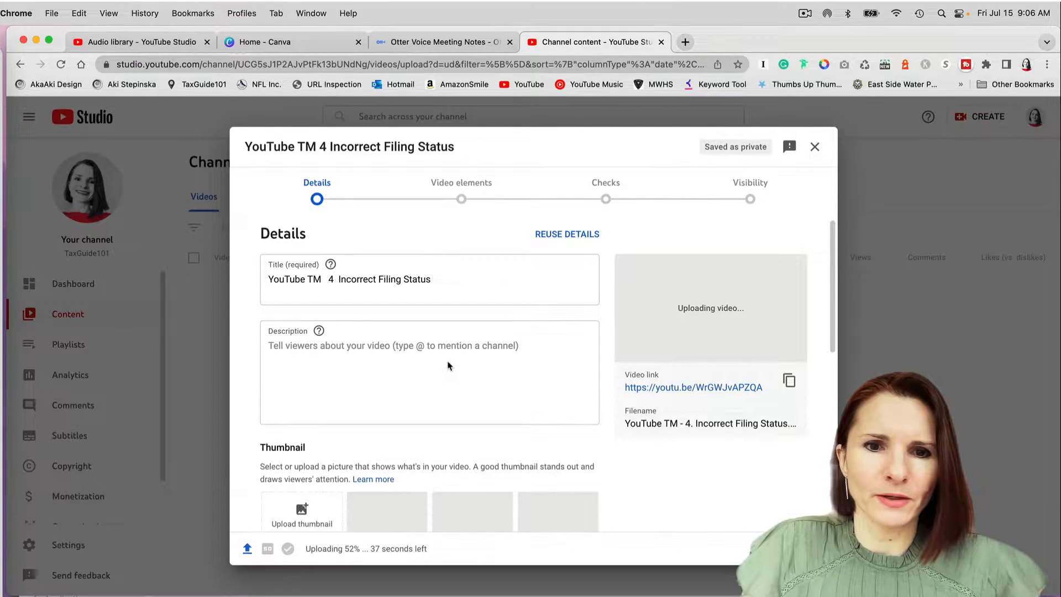
Set the video title to "5 Filing Status & Dependency Errors when tax filing", using the heading of the TextEdit description document
{"action": "left_click", "coordinate": [410, 349]}
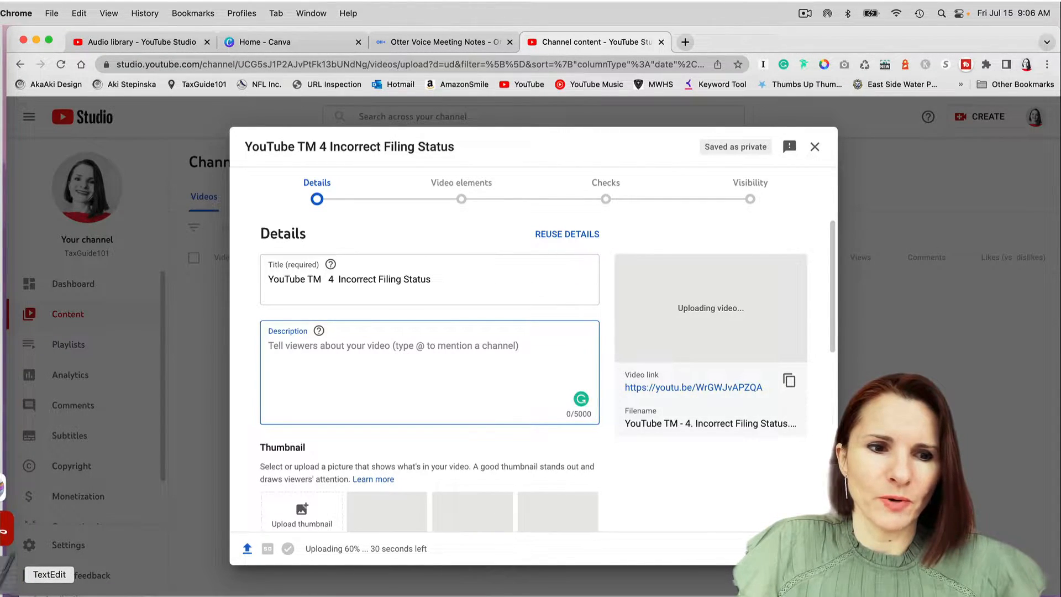
{"action": "left_click", "coordinate": [9, 574]}
{"action": "scroll", "coordinate": [693, 189], "scroll_direction": "up", "scroll_amount": 10}
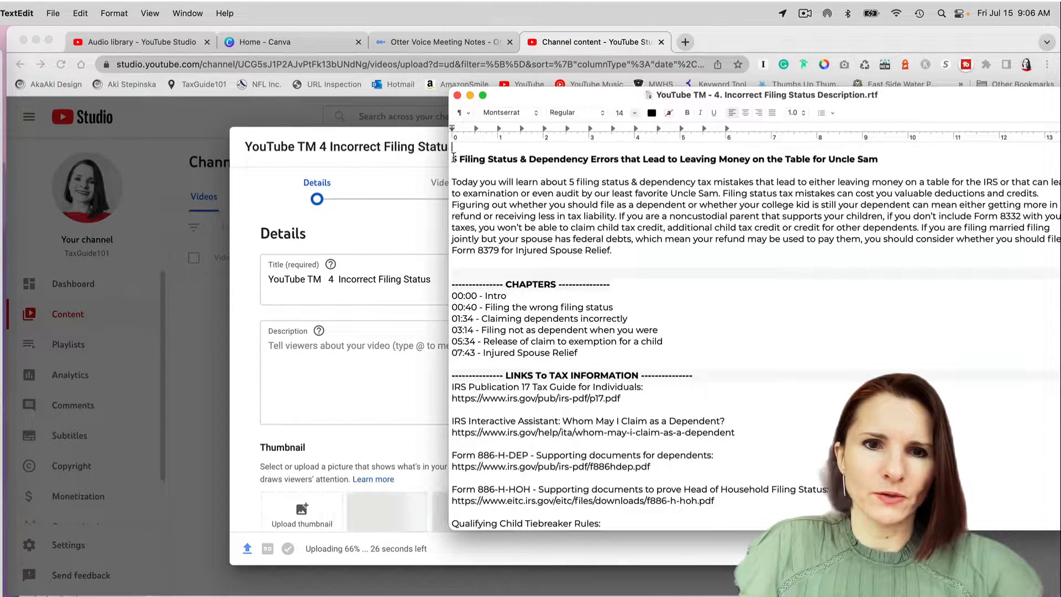
{"action": "left_click_drag", "start_coordinate": [454, 159], "coordinate": [883, 164]}
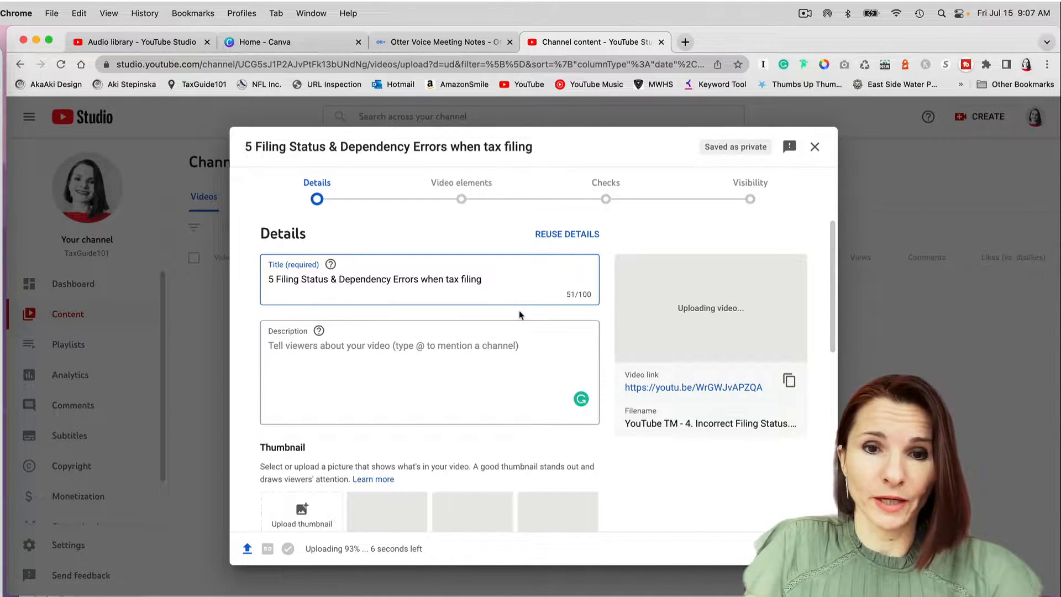
Copy the TextEdit description document's text from the opening paragraph through #TaxGuide101 and paste it as the video description
{"action": "mouse_move", "coordinate": [7, 574]}
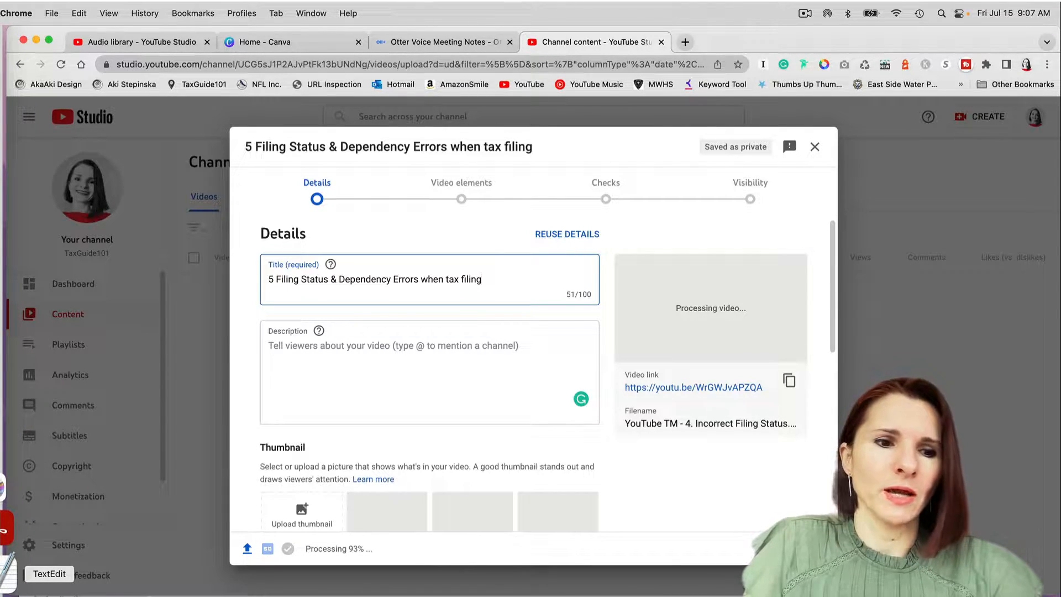
{"action": "left_click", "coordinate": [7, 577]}
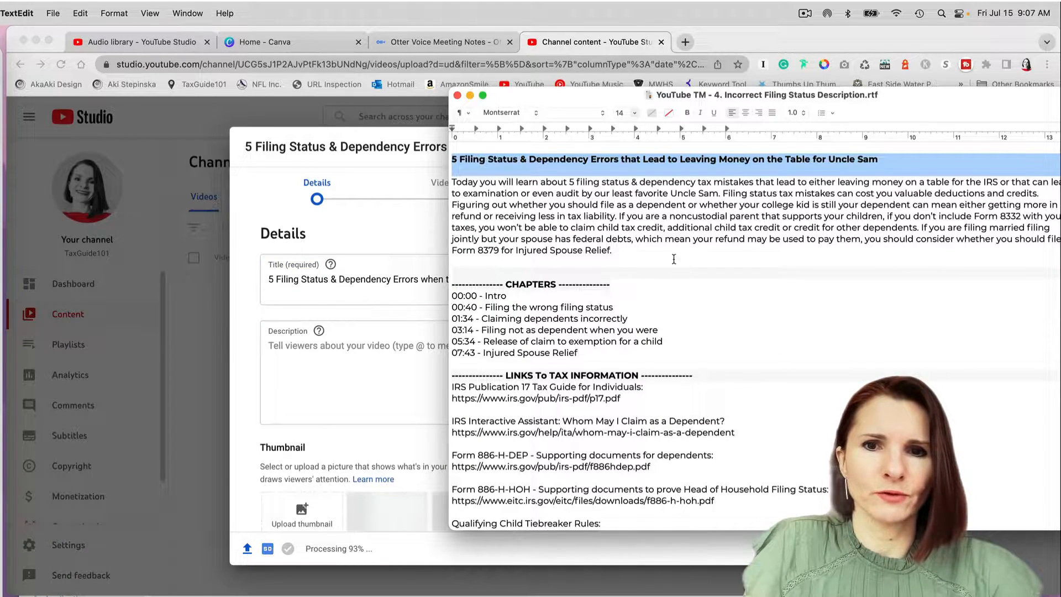
{"action": "left_click", "coordinate": [570, 227]}
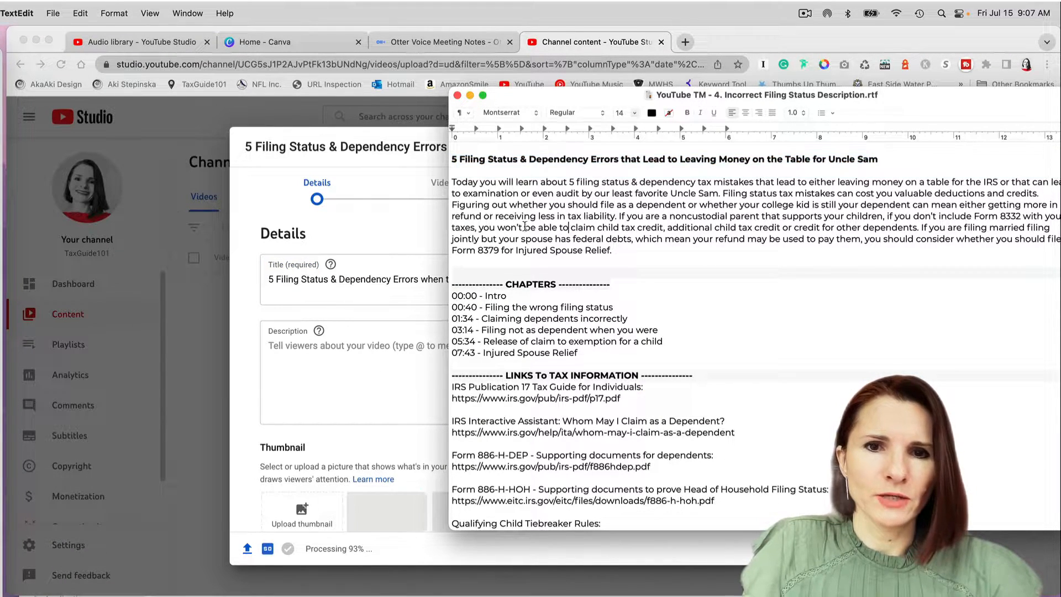
{"action": "left_click_drag", "start_coordinate": [453, 181], "coordinate": [614, 488]}
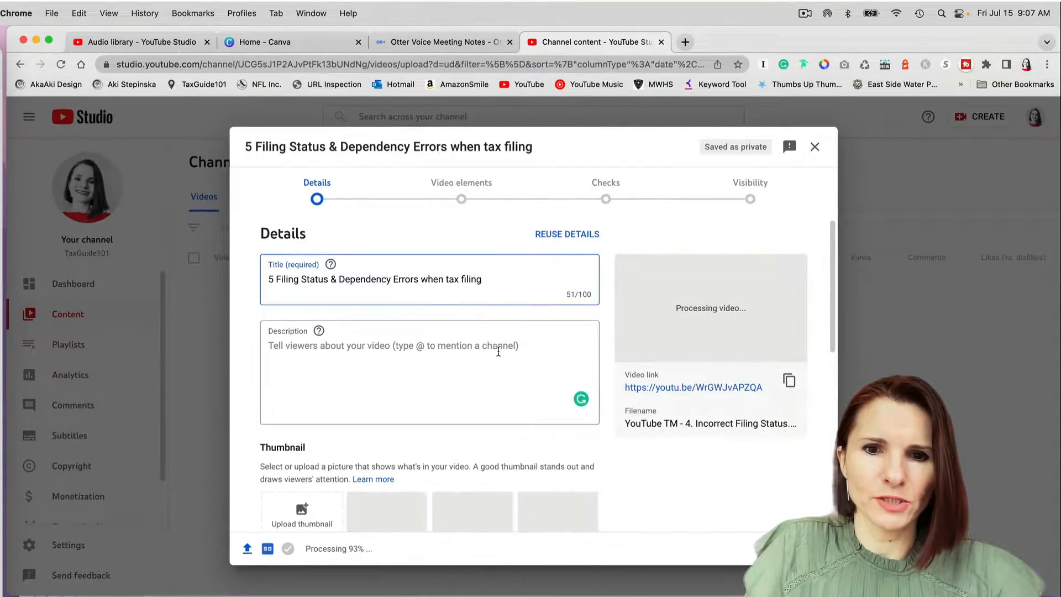
{"action": "left_click", "coordinate": [500, 346]}
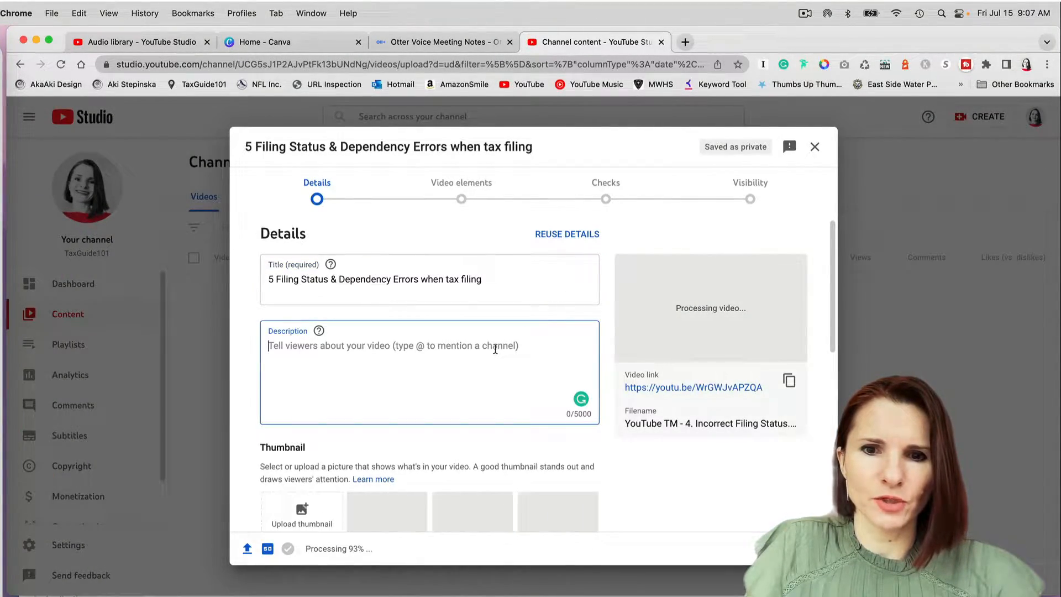
{"action": "key", "text": "super+v"}
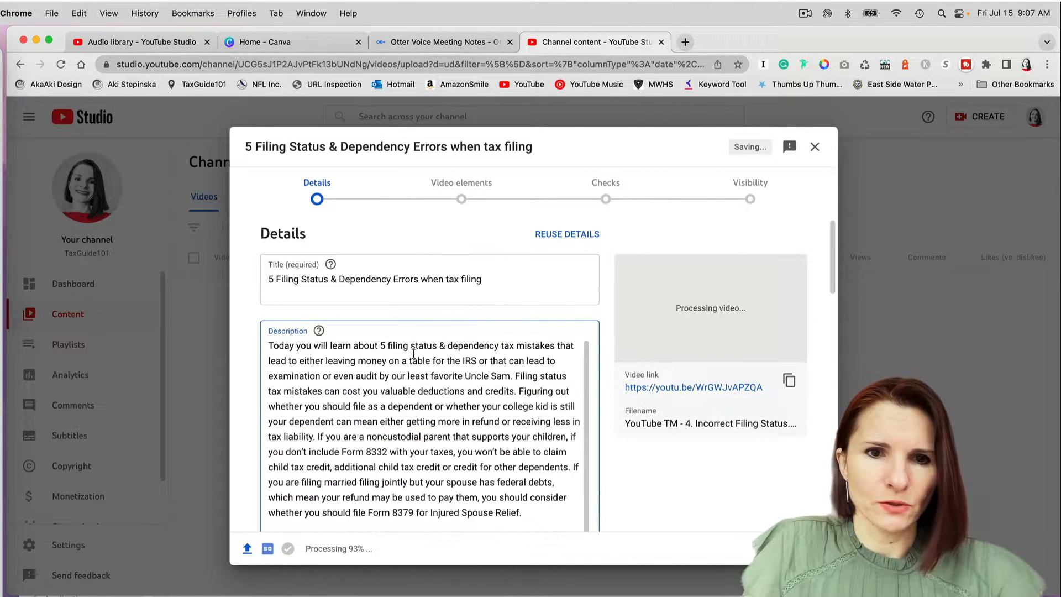
Accept the Grammarly corrections "a refund", "the child" and "means" in the description's opening paragraph
{"action": "scroll", "coordinate": [423, 346], "scroll_direction": "down", "scroll_amount": 10}
{"action": "scroll", "coordinate": [445, 403], "scroll_direction": "up", "scroll_amount": 9}
{"action": "left_click", "coordinate": [481, 409]}
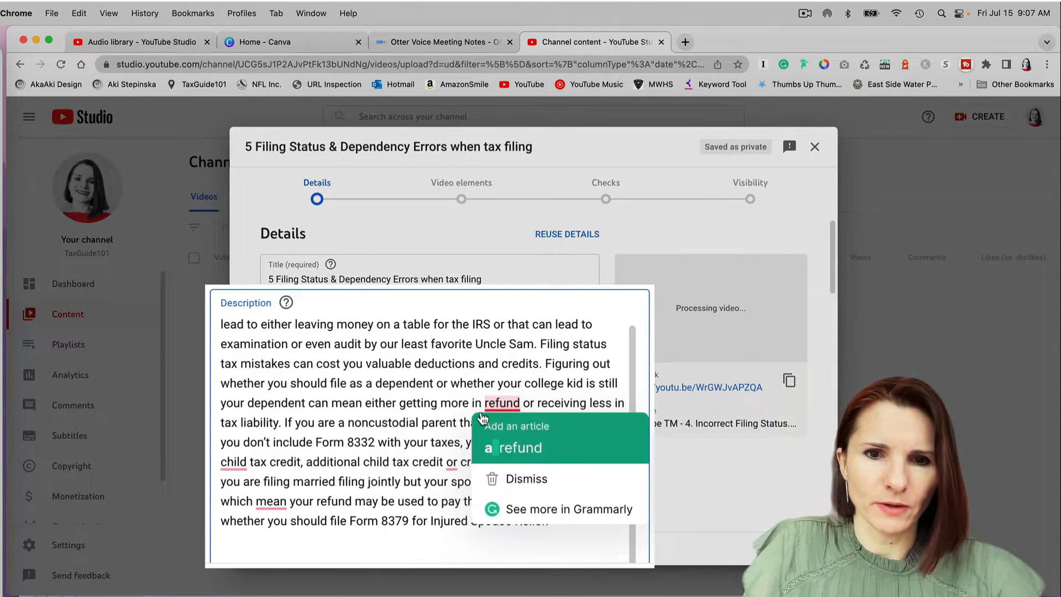
{"action": "left_click", "coordinate": [499, 405]}
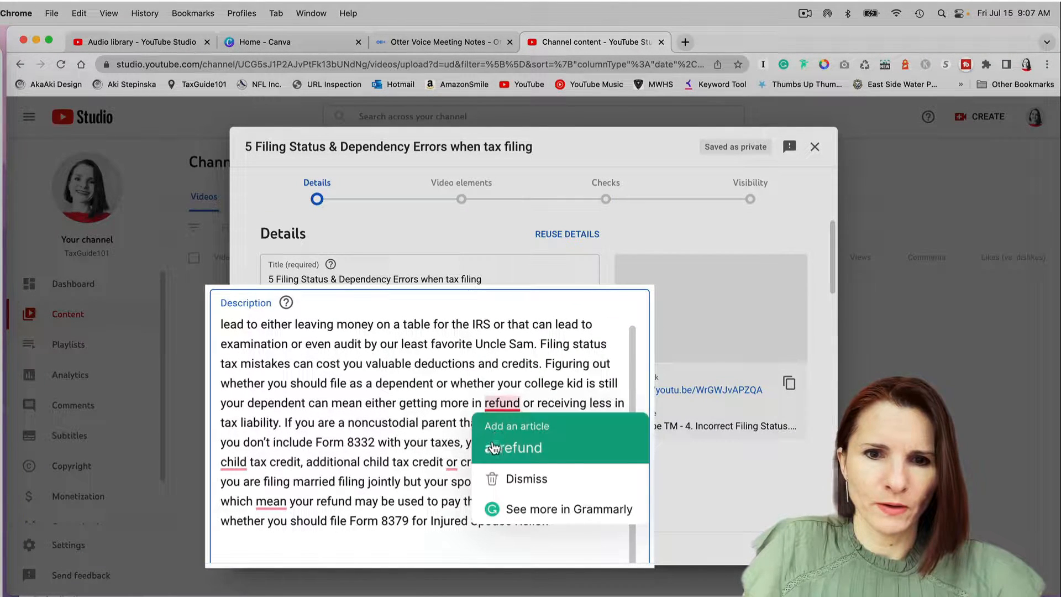
{"action": "left_click", "coordinate": [492, 445]}
{"action": "left_click", "coordinate": [237, 459]}
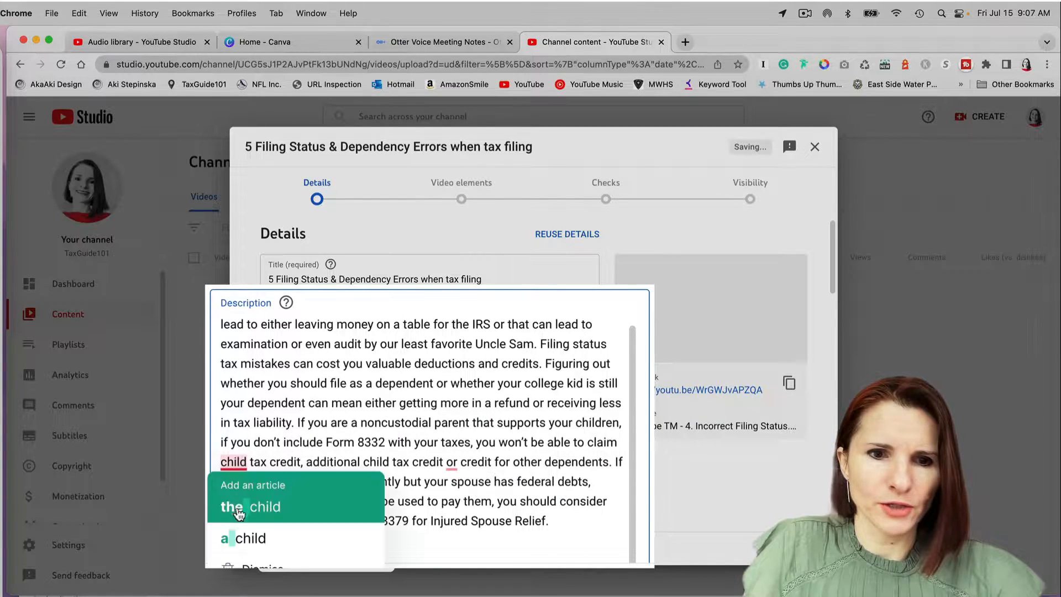
{"action": "left_click", "coordinate": [237, 505]}
{"action": "scroll", "coordinate": [368, 417], "scroll_direction": "down", "scroll_amount": 3}
{"action": "left_click", "coordinate": [349, 395]}
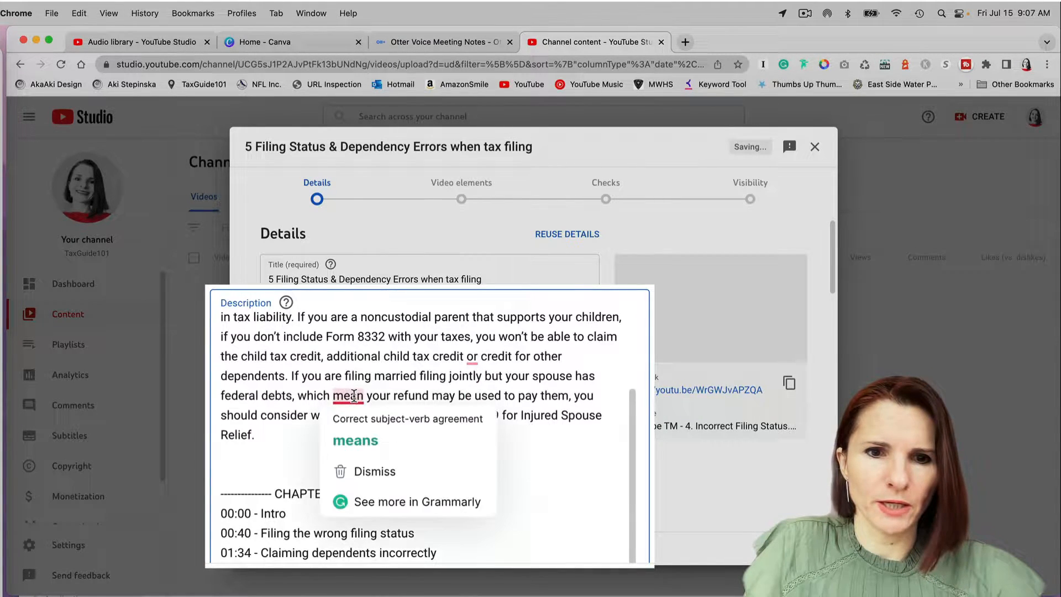
{"action": "left_click", "coordinate": [356, 441]}
Examine the CHAPTERS timestamps in the description, highlighting the 00:00 - Intro entry, and the start of the tax information links
{"action": "scroll", "coordinate": [436, 450], "scroll_direction": "down", "scroll_amount": 3}
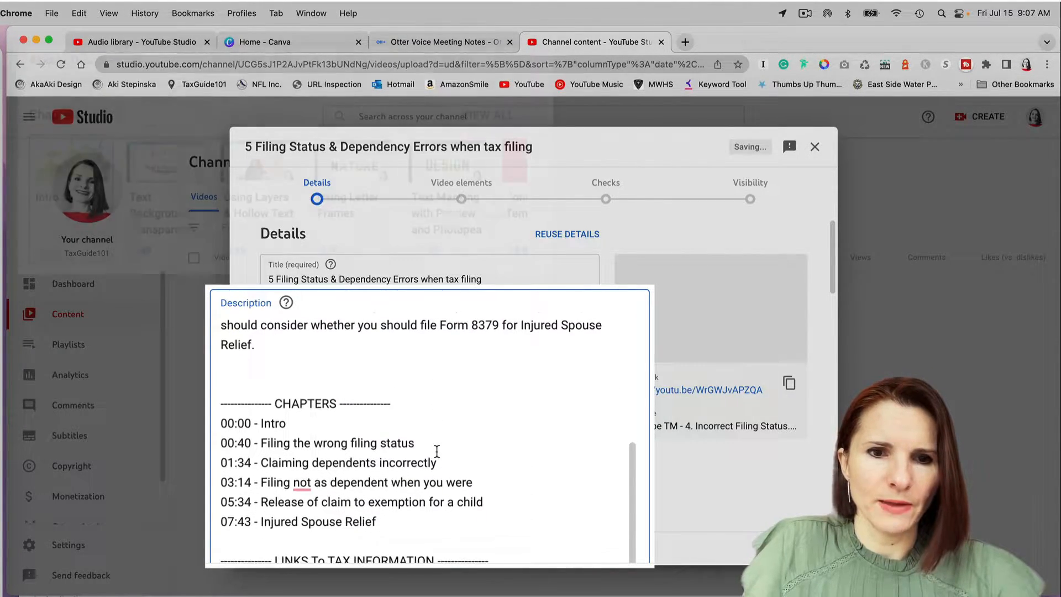
{"action": "left_click", "coordinate": [269, 379]}
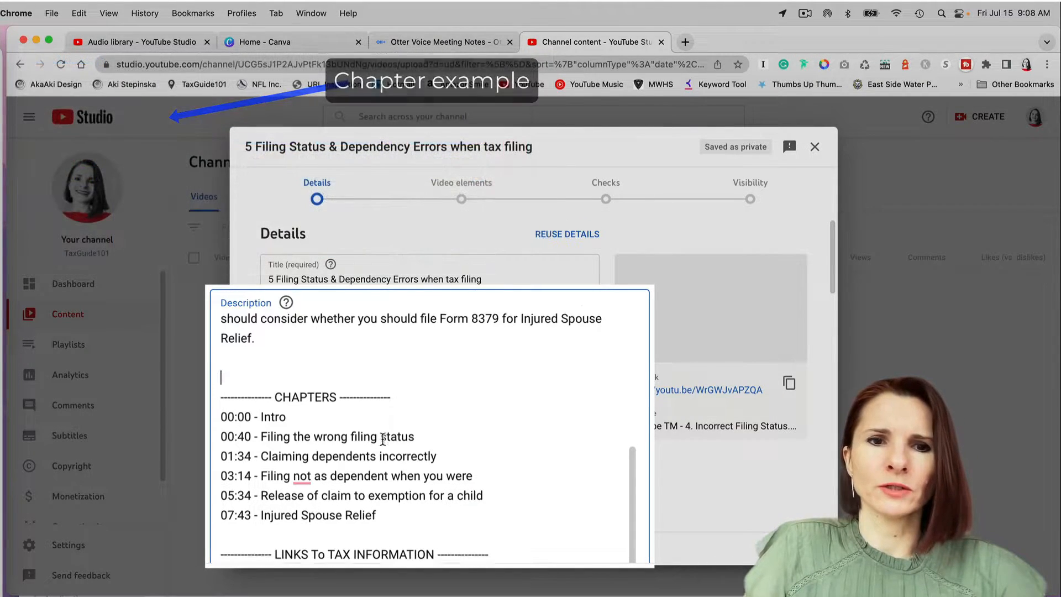
{"action": "scroll", "coordinate": [387, 425], "scroll_direction": "down", "scroll_amount": 1}
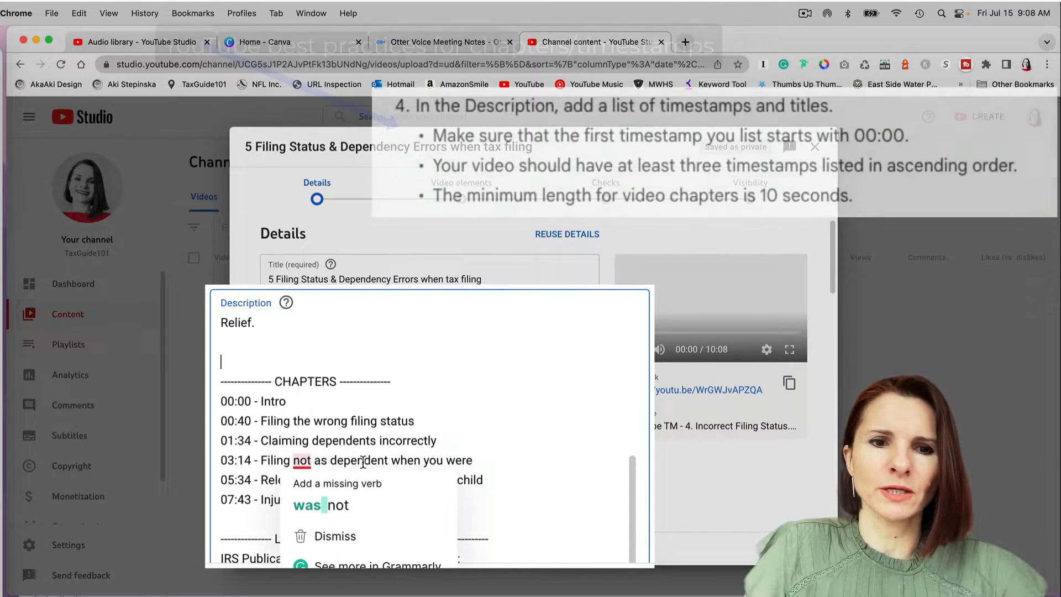
{"action": "scroll", "coordinate": [453, 437], "scroll_direction": "down", "scroll_amount": 1}
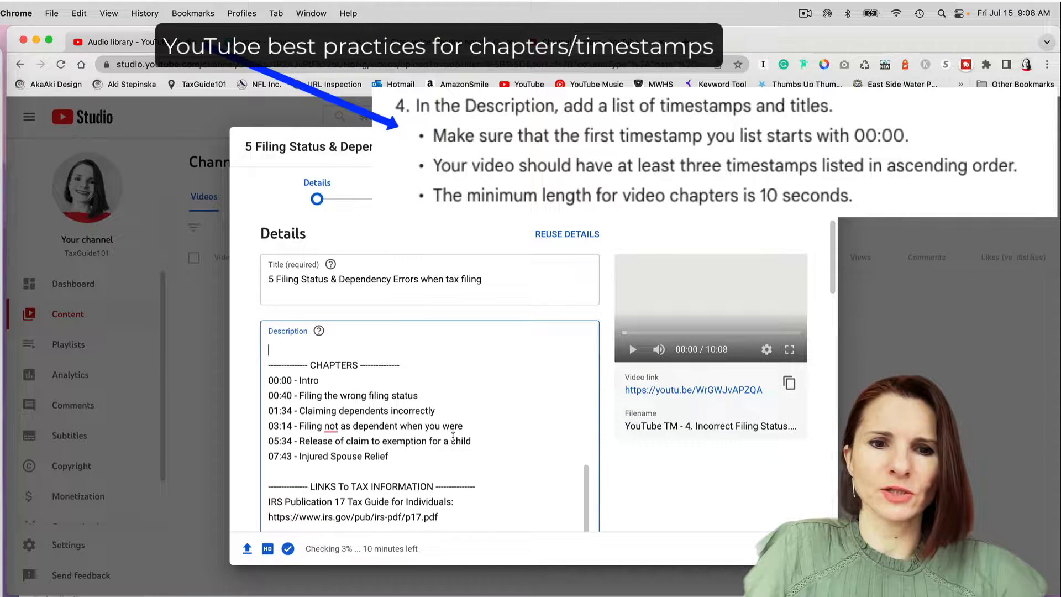
{"action": "left_click", "coordinate": [281, 352]}
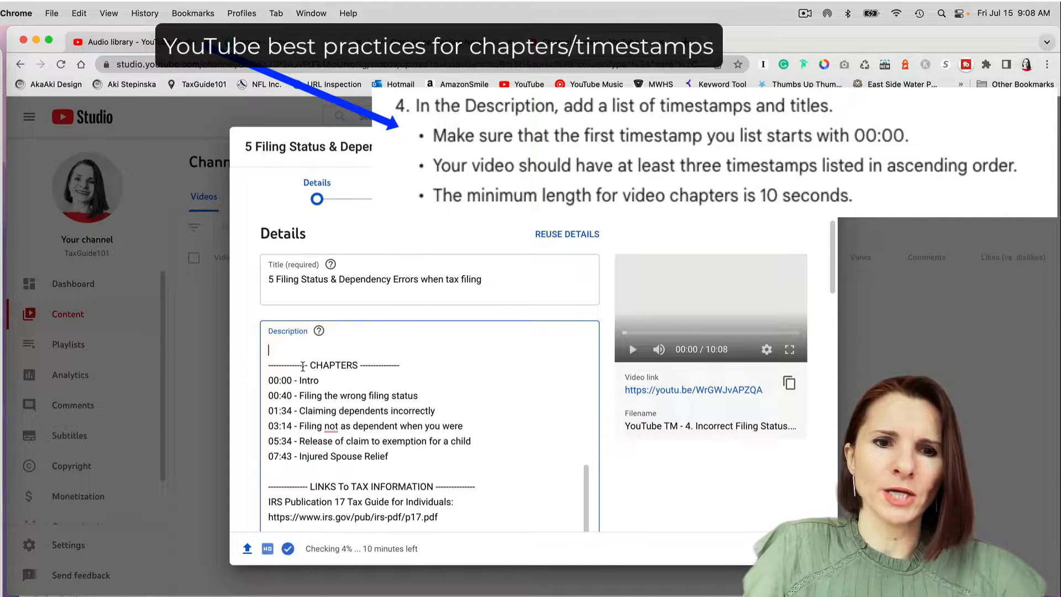
{"action": "left_click_drag", "start_coordinate": [327, 384], "coordinate": [269, 383]}
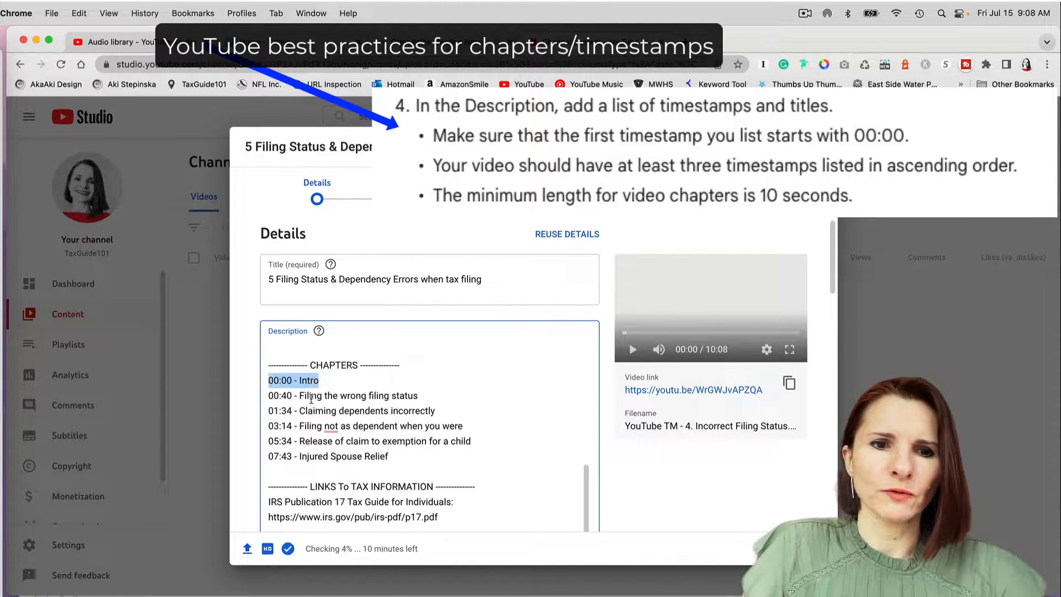
{"action": "scroll", "coordinate": [485, 400], "scroll_direction": "down", "scroll_amount": 2}
{"action": "scroll", "coordinate": [486, 400], "scroll_direction": "down", "scroll_amount": 1}
{"action": "scroll", "coordinate": [490, 380], "scroll_direction": "down", "scroll_amount": 1}
{"action": "scroll", "coordinate": [488, 380], "scroll_direction": "up", "scroll_amount": 1}
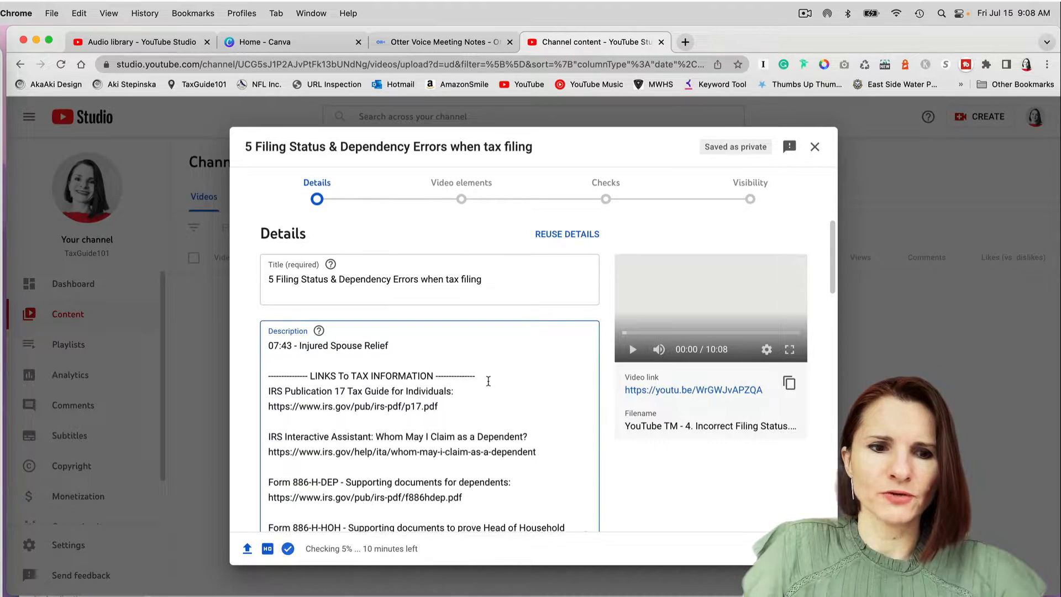
Check the TextEdit source document, then review the description's remaining links, additional resources, disclaimer and #TaxGuide101 hashtag in Chrome
{"action": "left_click", "coordinate": [8, 575]}
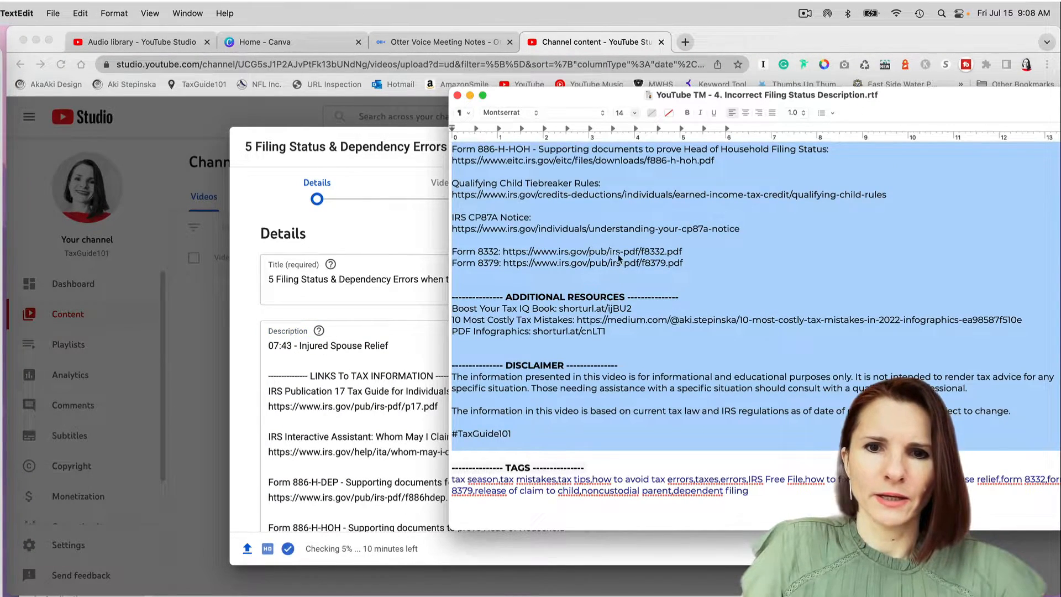
{"action": "scroll", "coordinate": [619, 258], "scroll_direction": "up", "scroll_amount": 15}
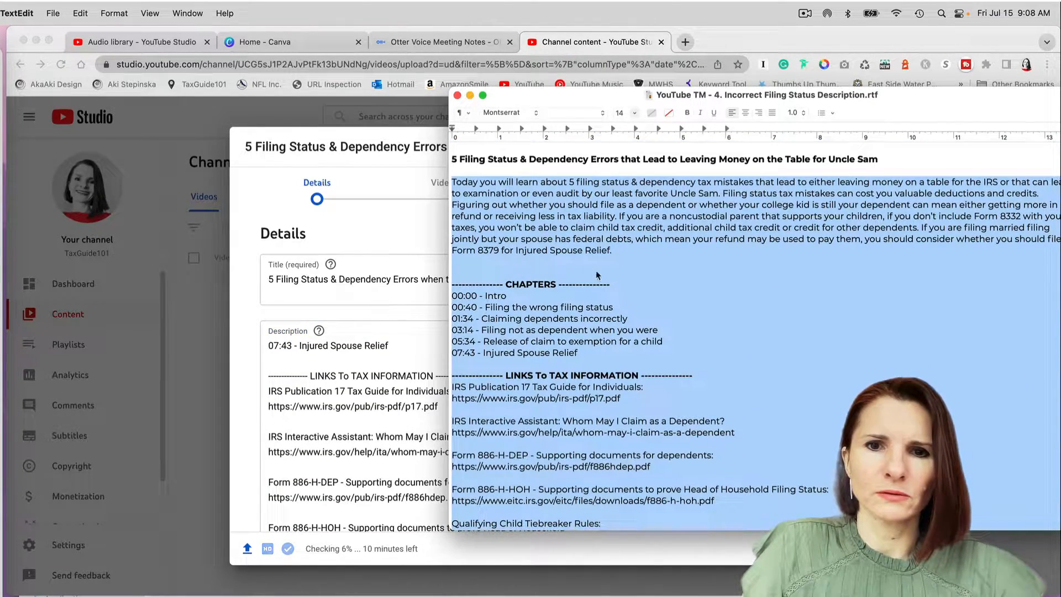
{"action": "left_click", "coordinate": [405, 383]}
{"action": "scroll", "coordinate": [490, 407], "scroll_direction": "down", "scroll_amount": 3}
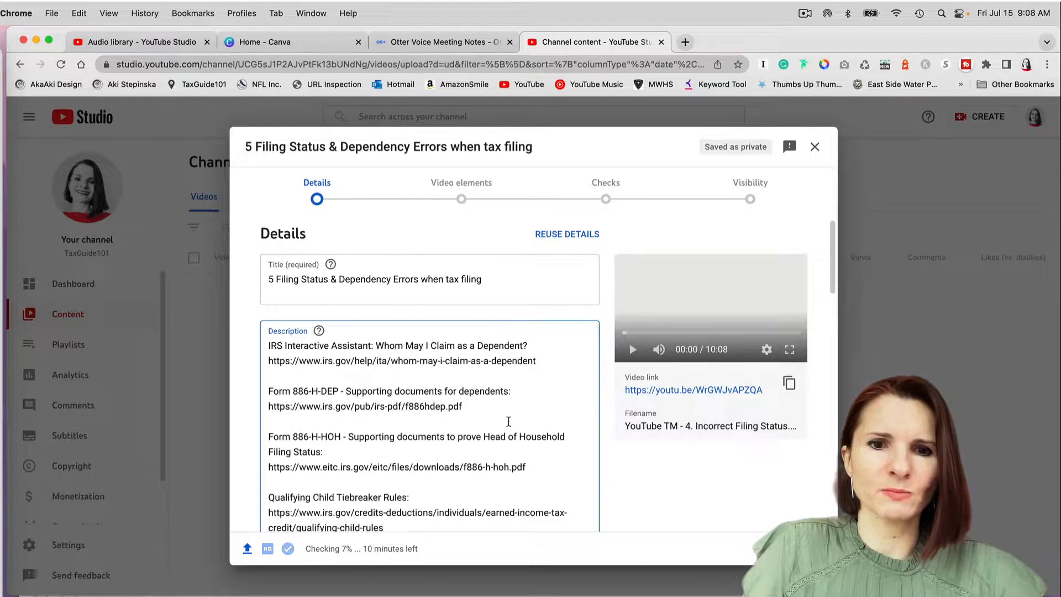
{"action": "scroll", "coordinate": [508, 421], "scroll_direction": "down", "scroll_amount": 6}
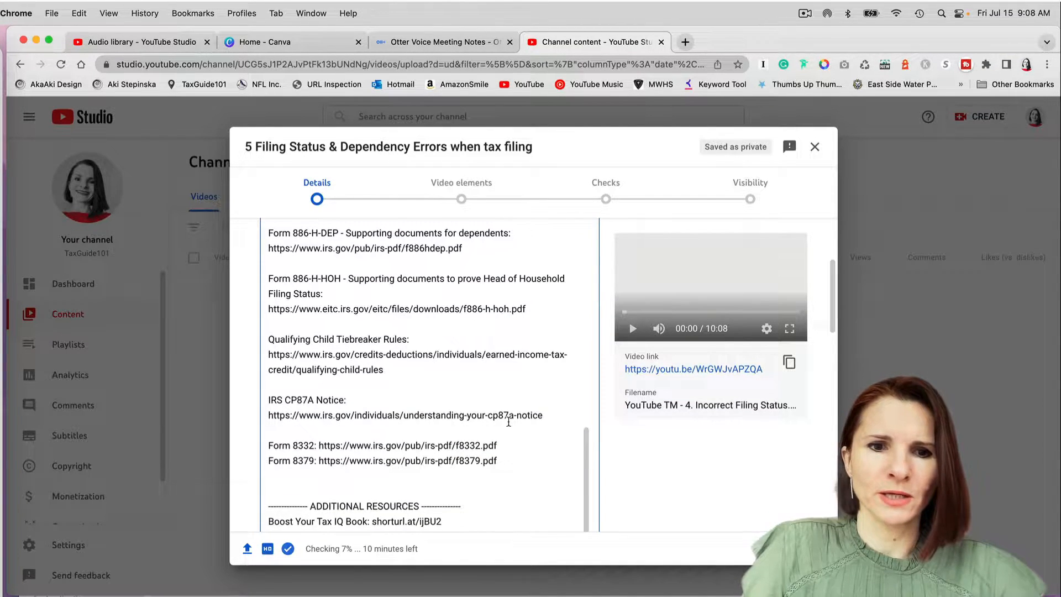
{"action": "scroll", "coordinate": [508, 421], "scroll_direction": "down", "scroll_amount": 5}
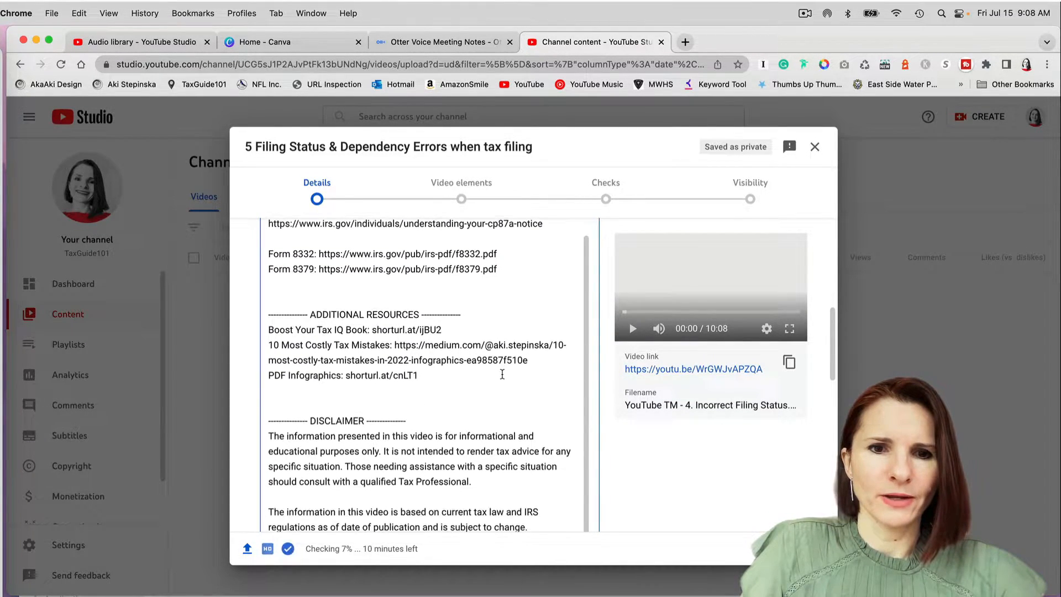
{"action": "scroll", "coordinate": [472, 336], "scroll_direction": "down", "scroll_amount": 3}
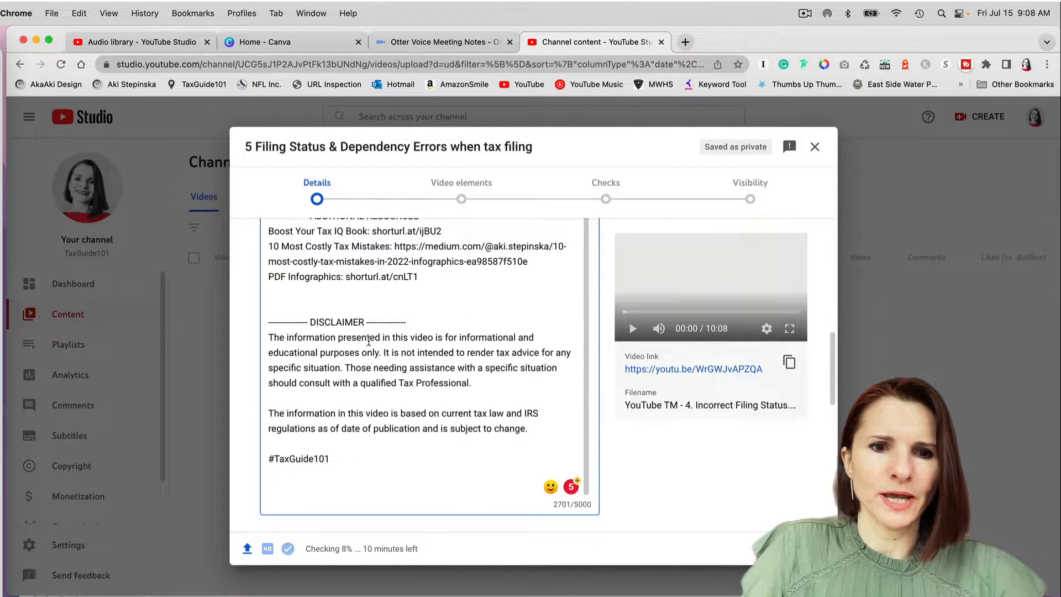
{"action": "left_click_drag", "start_coordinate": [346, 459], "coordinate": [268, 459]}
{"action": "key", "text": "super+a"}
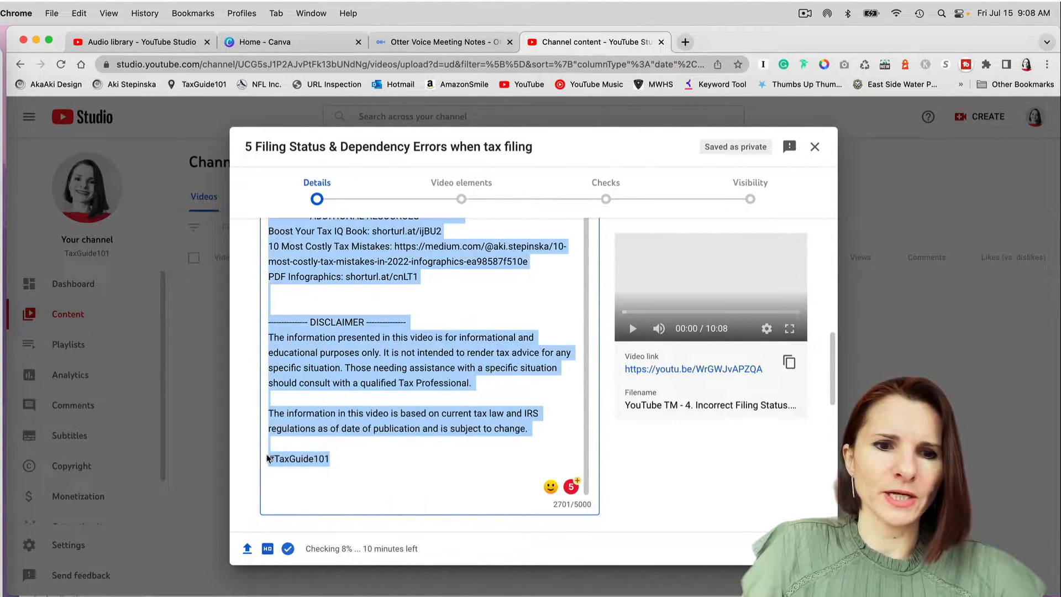
{"action": "left_click", "coordinate": [343, 462]}
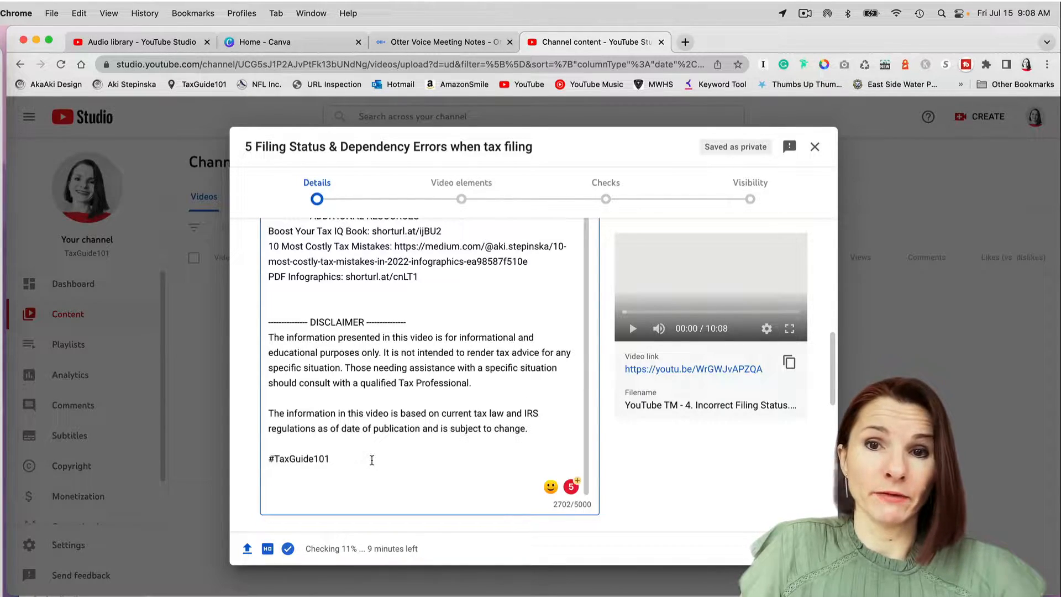
Open the TaxAct Tax Software Review video on YouTube in a new tab, pause it, and highlight the hashtag above its title
{"action": "left_click", "coordinate": [686, 42]}
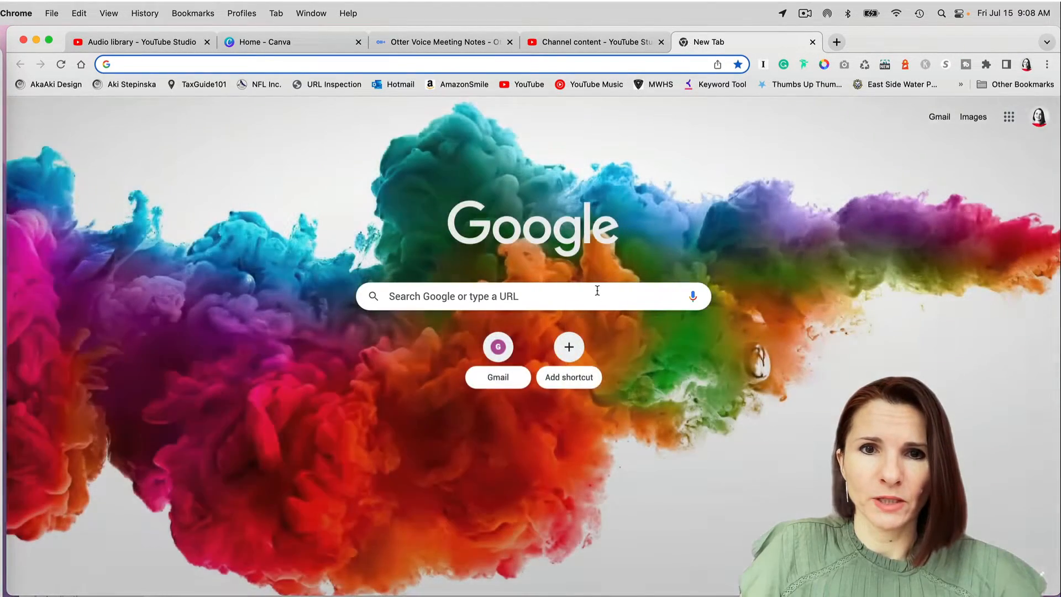
{"action": "left_click", "coordinate": [524, 84]}
{"action": "left_click", "coordinate": [569, 284]}
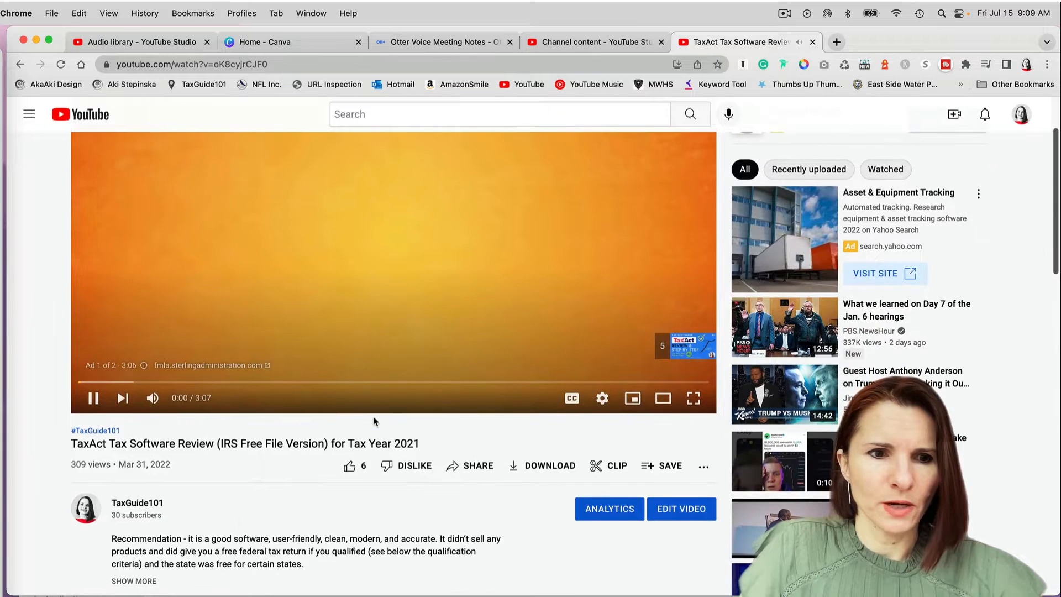
{"action": "left_click", "coordinate": [93, 398]}
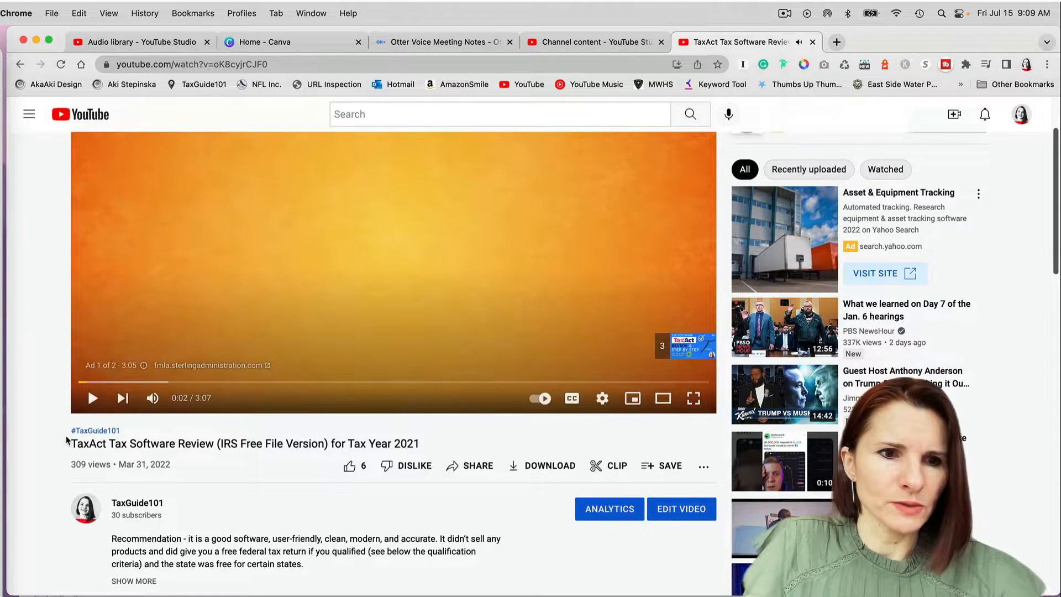
{"action": "left_click_drag", "start_coordinate": [54, 432], "coordinate": [134, 432]}
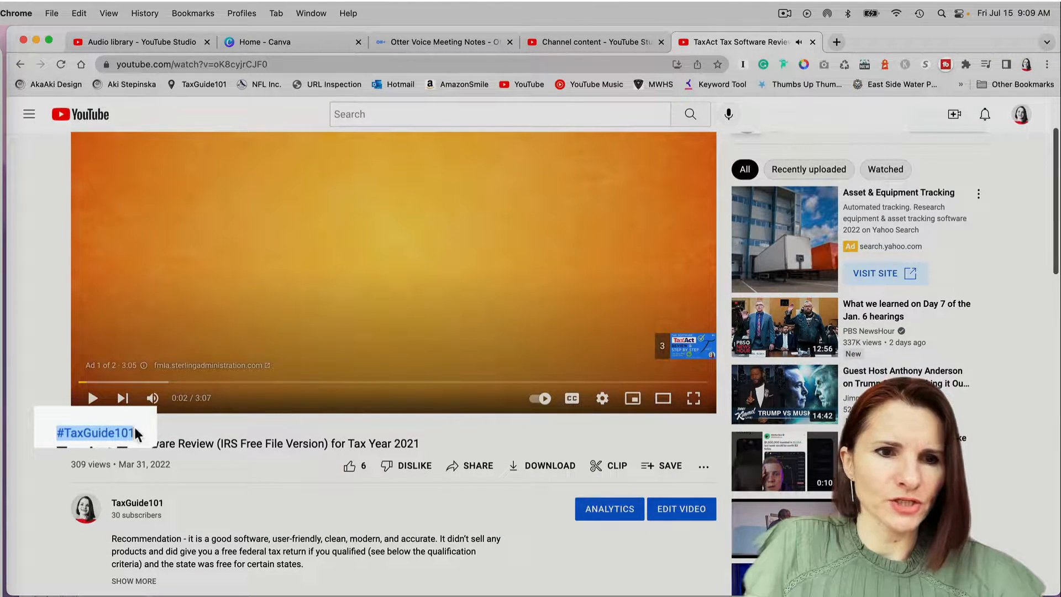
Open the #TaxGuide101 hashtag page, browse its videos, and close that tab to return to the upload details
{"action": "left_click", "coordinate": [114, 433]}
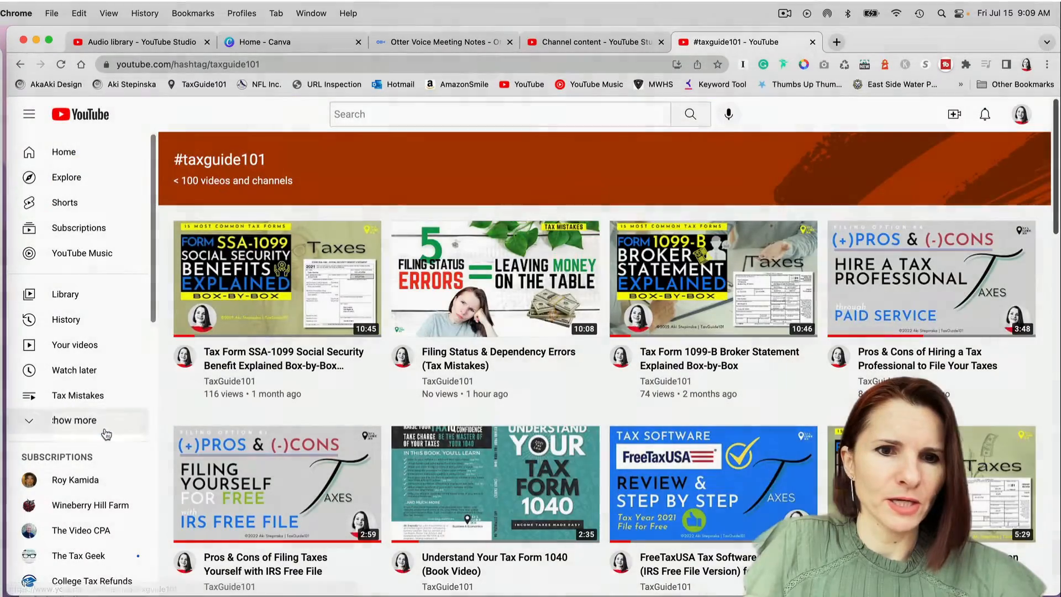
{"action": "scroll", "coordinate": [277, 420], "scroll_direction": "down", "scroll_amount": 2}
{"action": "scroll", "coordinate": [351, 407], "scroll_direction": "up", "scroll_amount": 2}
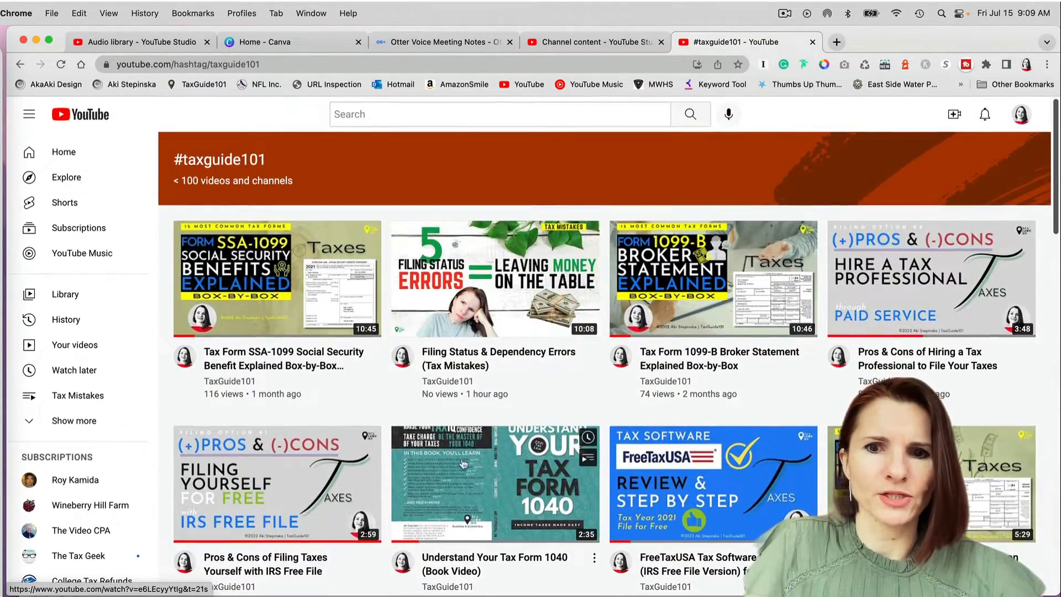
{"action": "scroll", "coordinate": [484, 456], "scroll_direction": "down", "scroll_amount": 5}
{"action": "scroll", "coordinate": [467, 500], "scroll_direction": "up", "scroll_amount": 5}
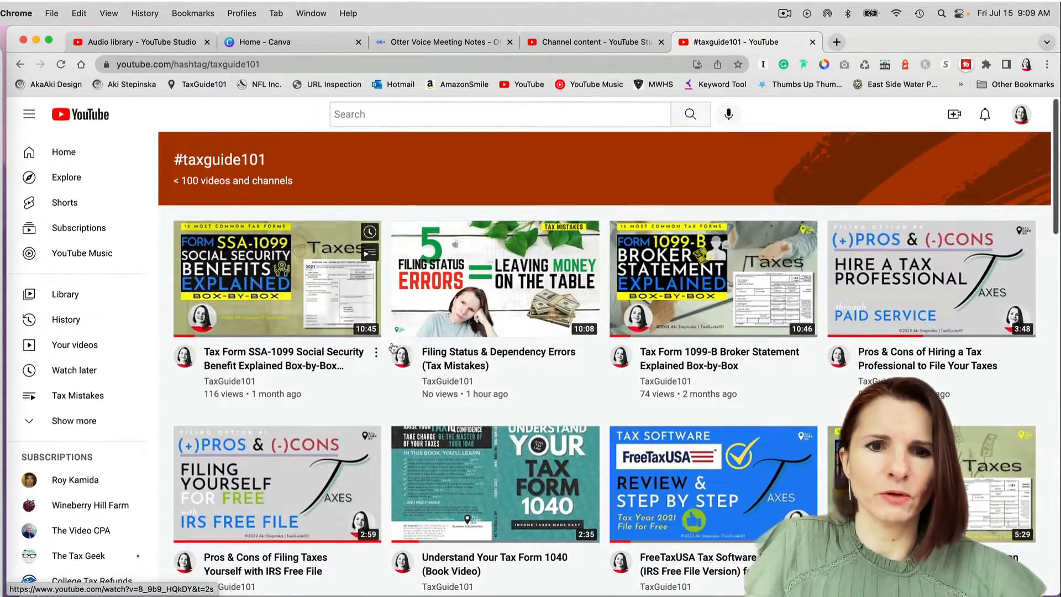
{"action": "left_click", "coordinate": [813, 42]}
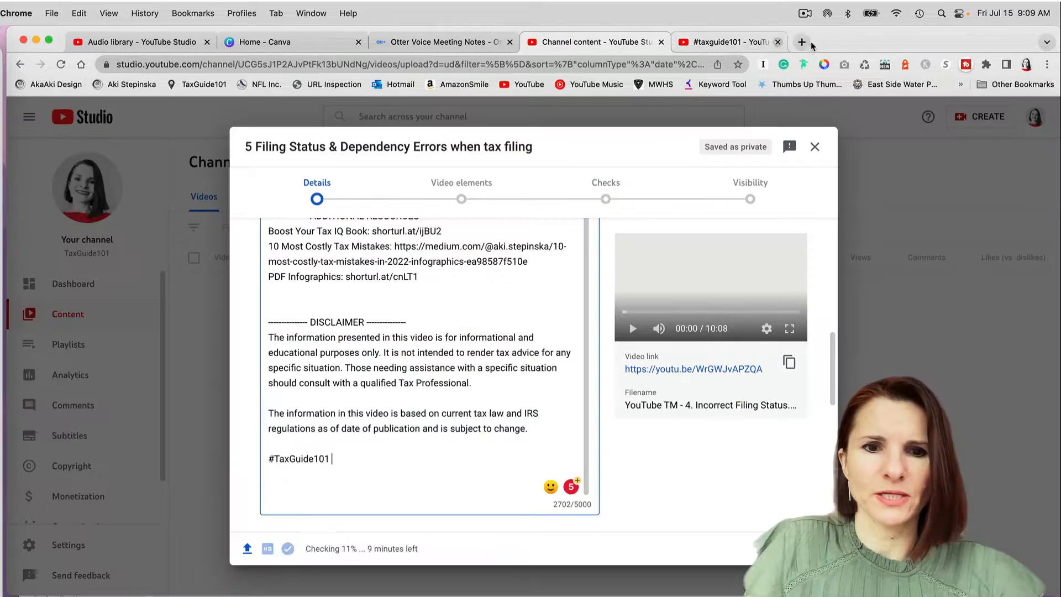
Upload YouTube TM - 4. Incorrect Filing Status Intro.png as the video's thumbnail and check its Change and Download options
{"action": "scroll", "coordinate": [307, 340], "scroll_direction": "down", "scroll_amount": 5}
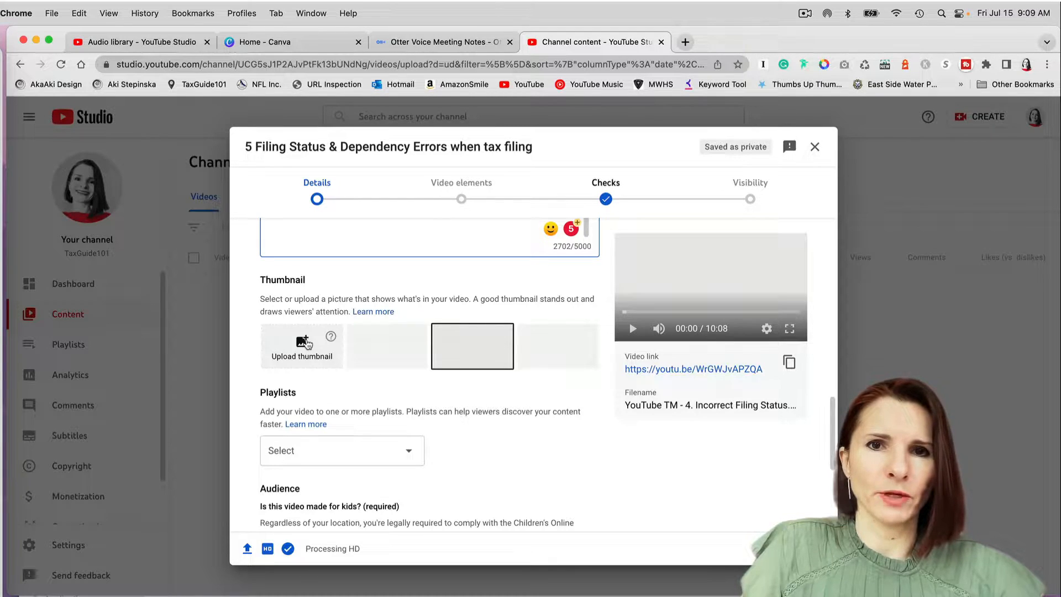
{"action": "left_click", "coordinate": [303, 344]}
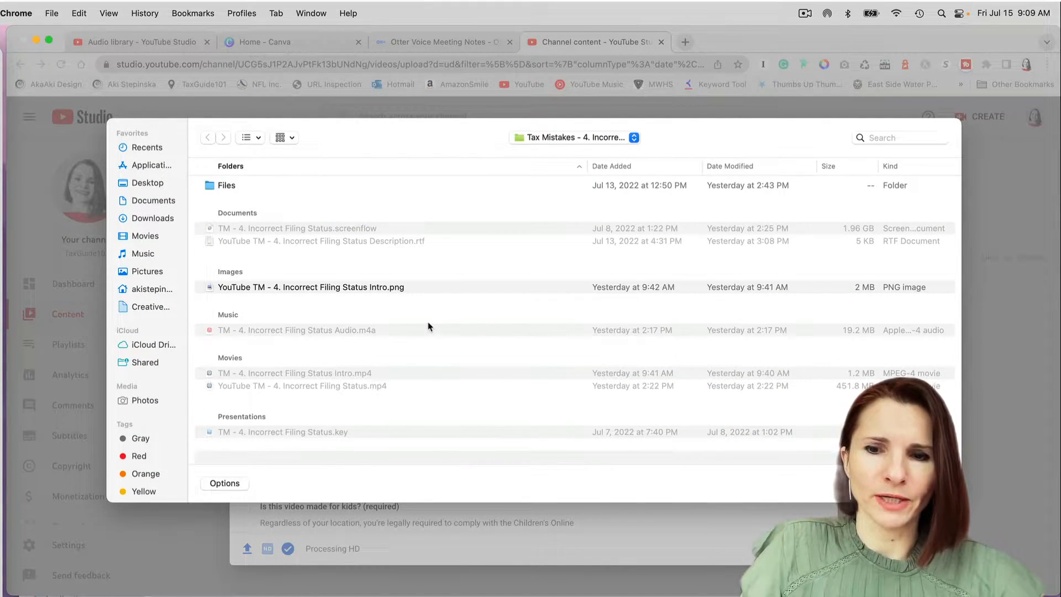
{"action": "left_click", "coordinate": [210, 287]}
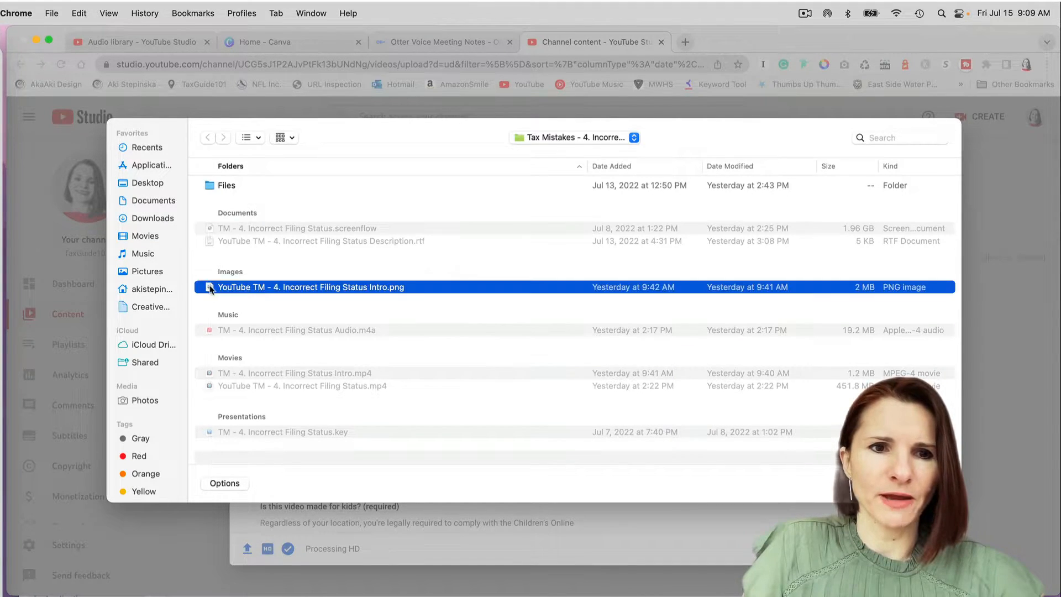
{"action": "key", "text": "Return"}
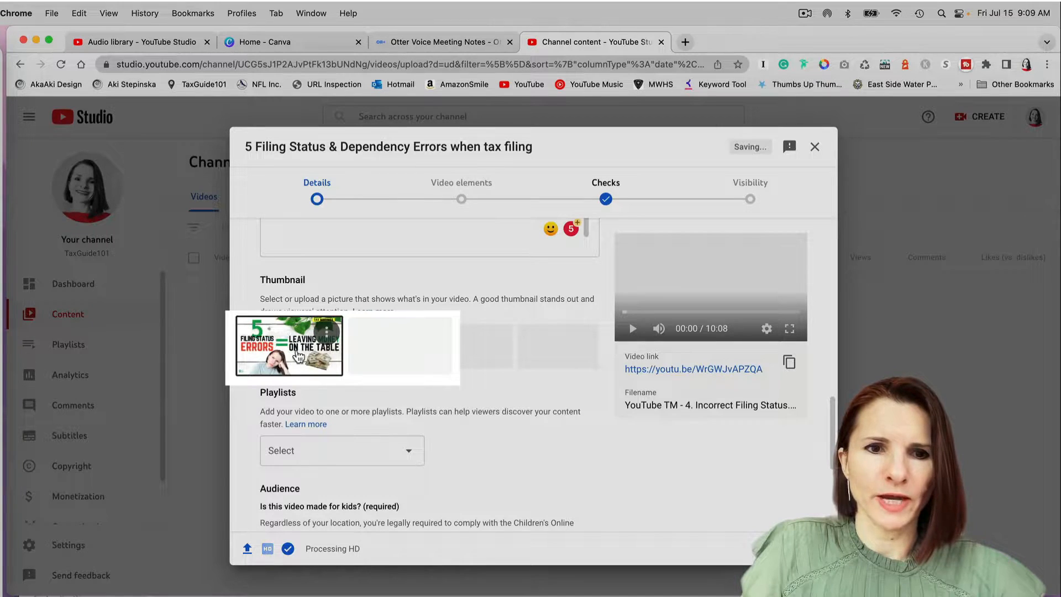
{"action": "left_click", "coordinate": [327, 331]}
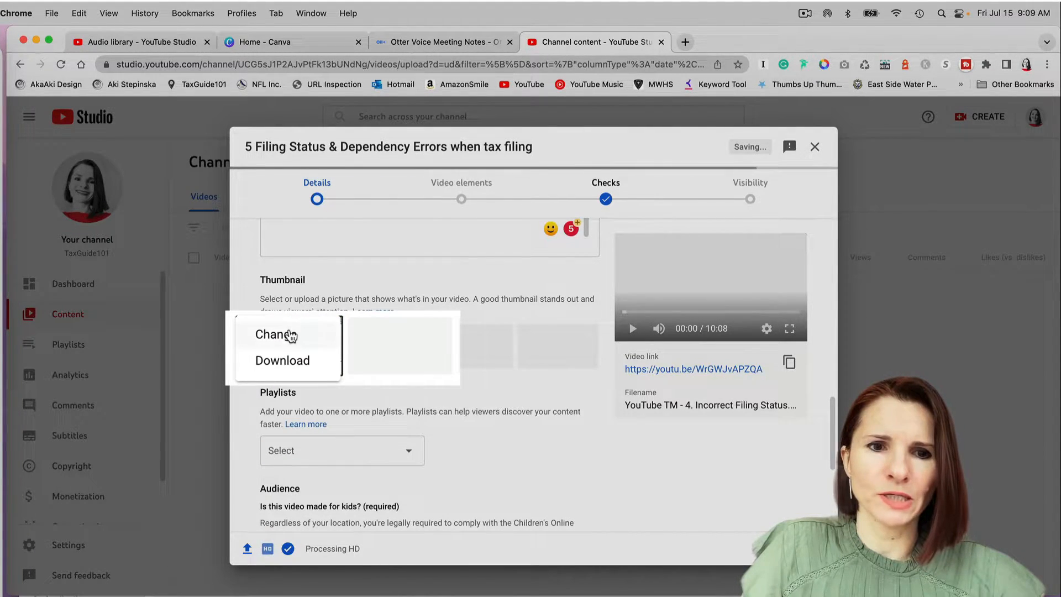
{"action": "left_click", "coordinate": [325, 297]}
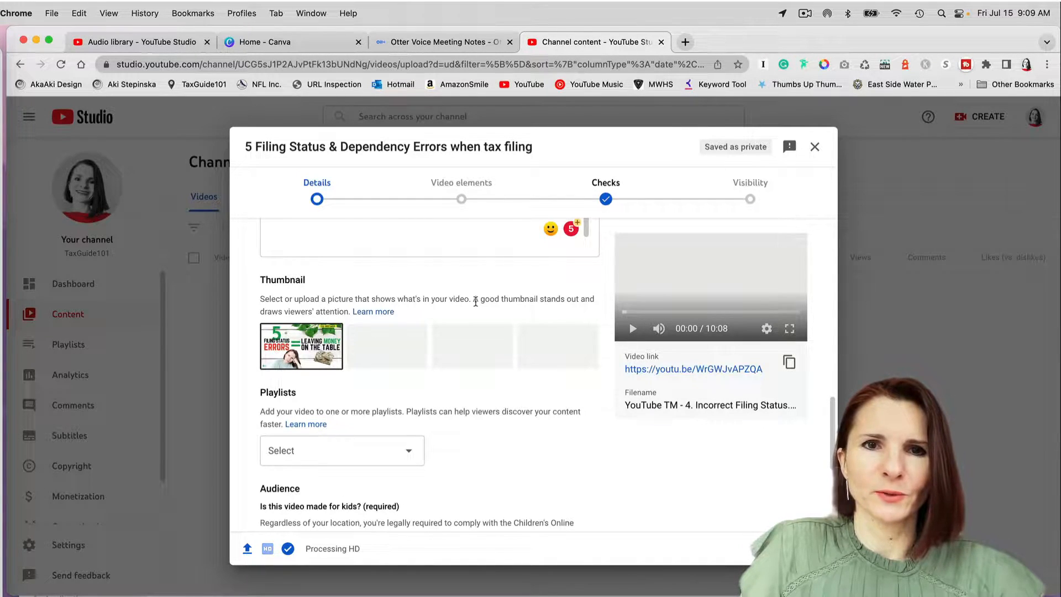
Browse the thumbnail pages of the AkaAki Design Videos project in Canva, close the project, and return to the YouTube upload details
{"action": "left_click", "coordinate": [287, 42]}
{"action": "mouse_move", "coordinate": [403, 119]}
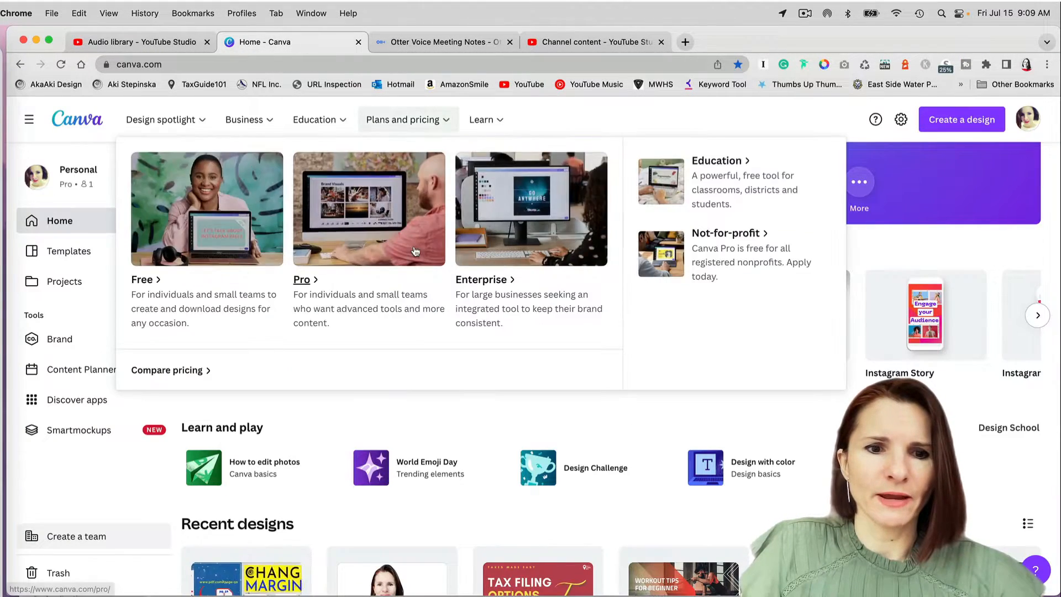
{"action": "scroll", "coordinate": [498, 386], "scroll_direction": "down", "scroll_amount": 3}
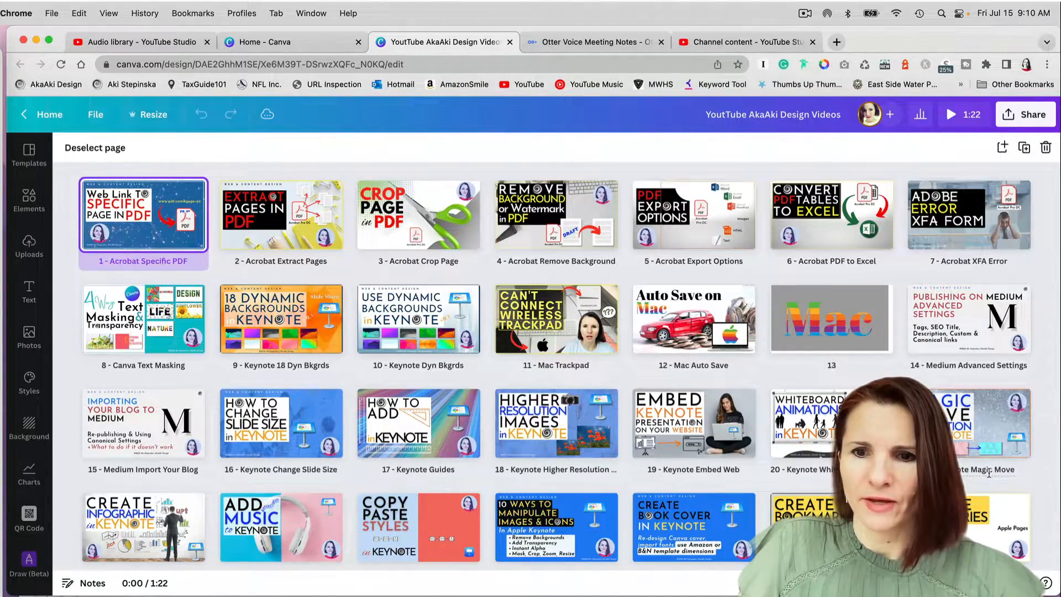
{"action": "scroll", "coordinate": [989, 473], "scroll_direction": "down", "scroll_amount": 15}
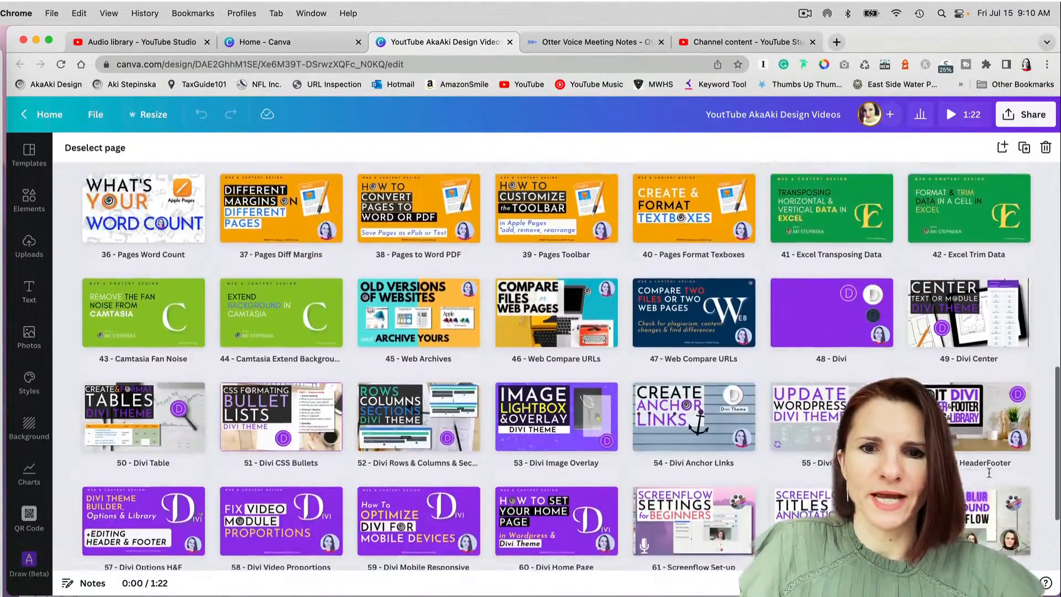
{"action": "scroll", "coordinate": [989, 473], "scroll_direction": "up", "scroll_amount": 15}
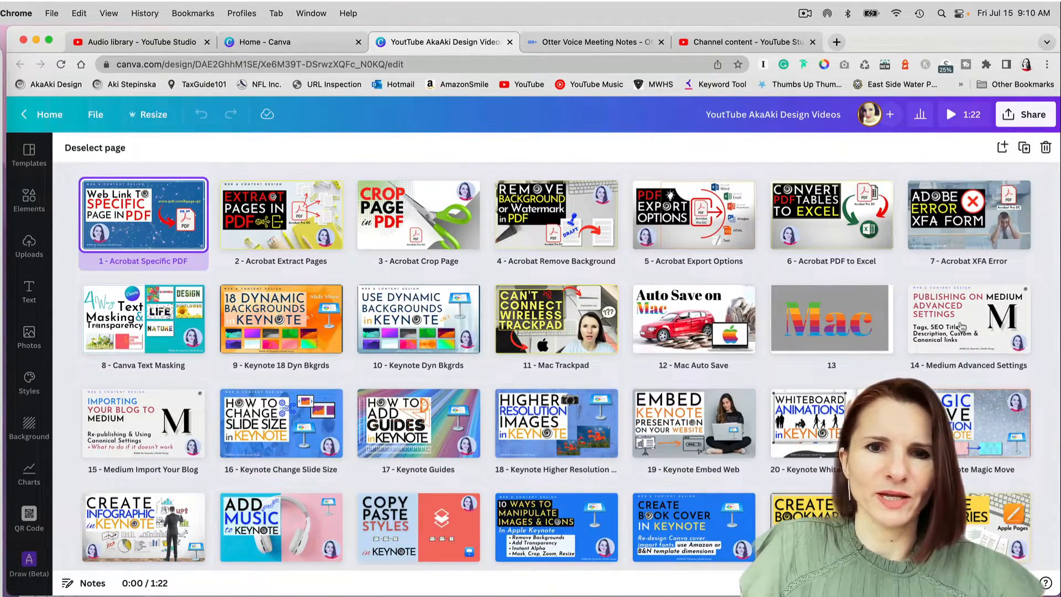
{"action": "left_click", "coordinate": [509, 43]}
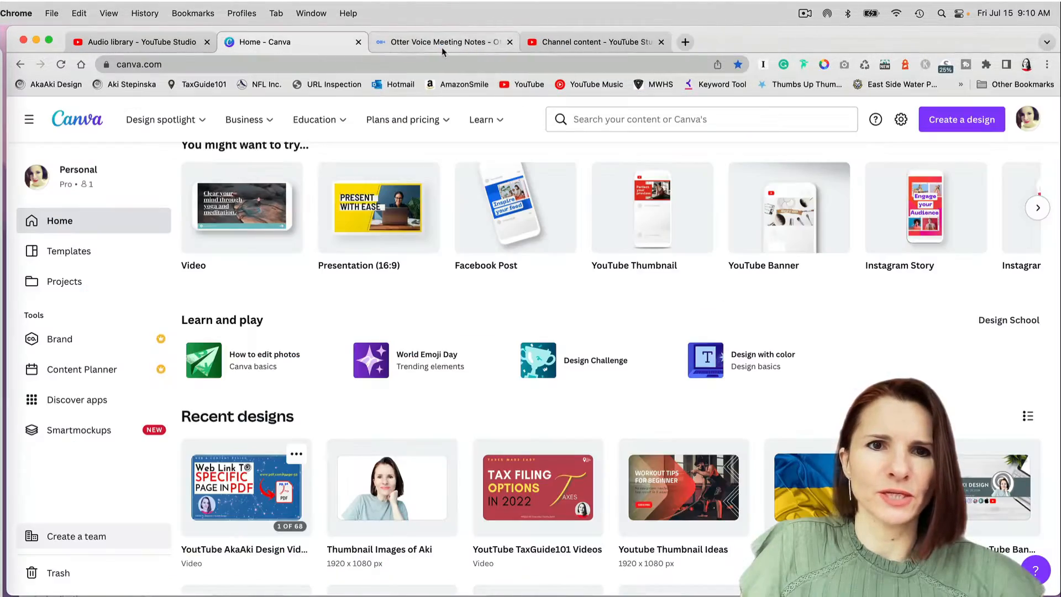
{"action": "left_click", "coordinate": [559, 45]}
Add the video to the Tax Mistakes playlist and mark it as not made for kids
{"action": "scroll", "coordinate": [421, 388], "scroll_direction": "down", "scroll_amount": 3}
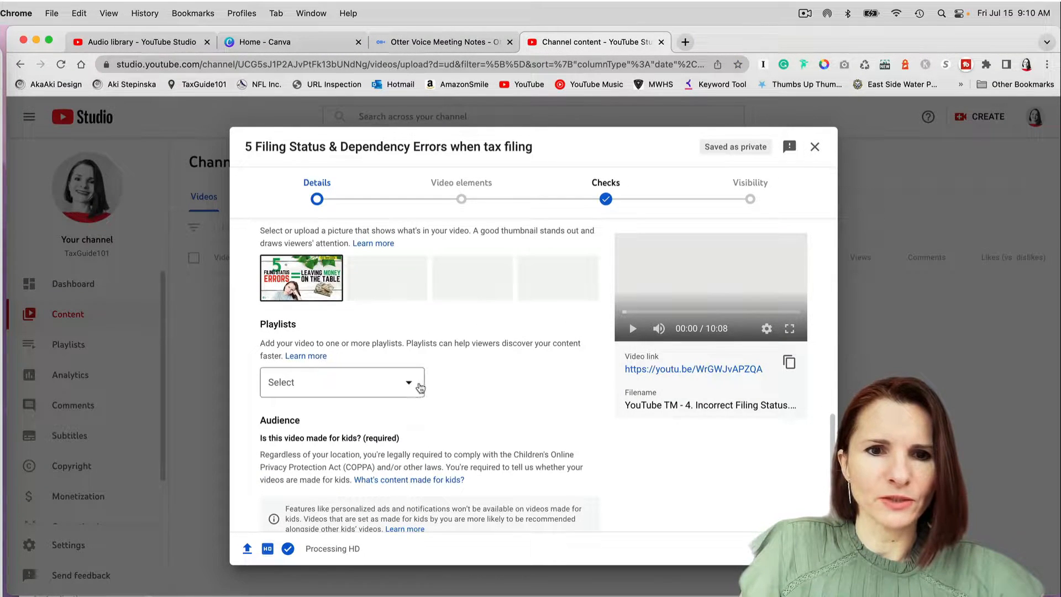
{"action": "left_click", "coordinate": [415, 382]}
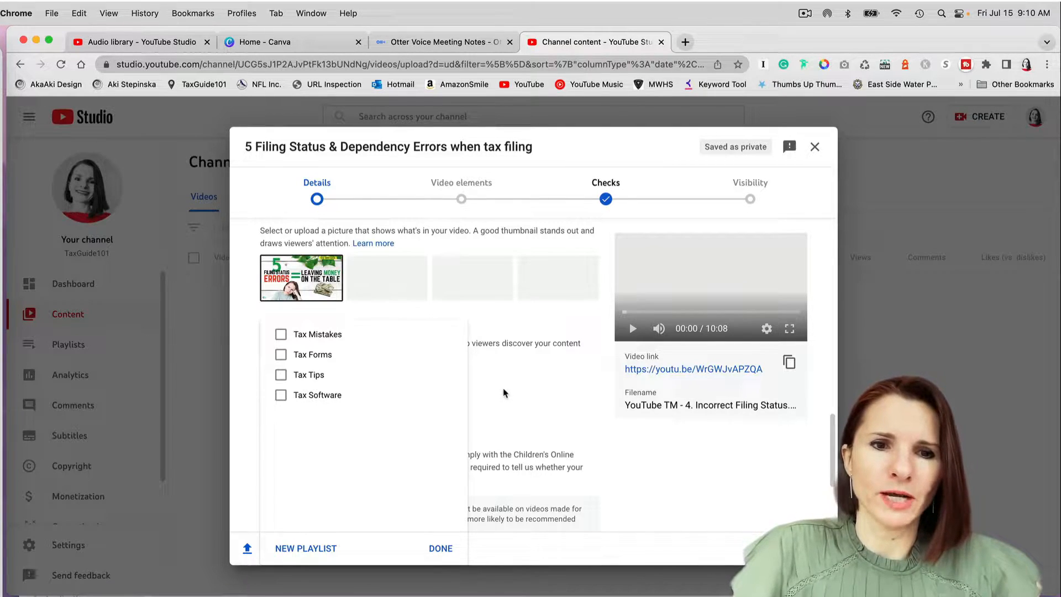
{"action": "left_click", "coordinate": [281, 335]}
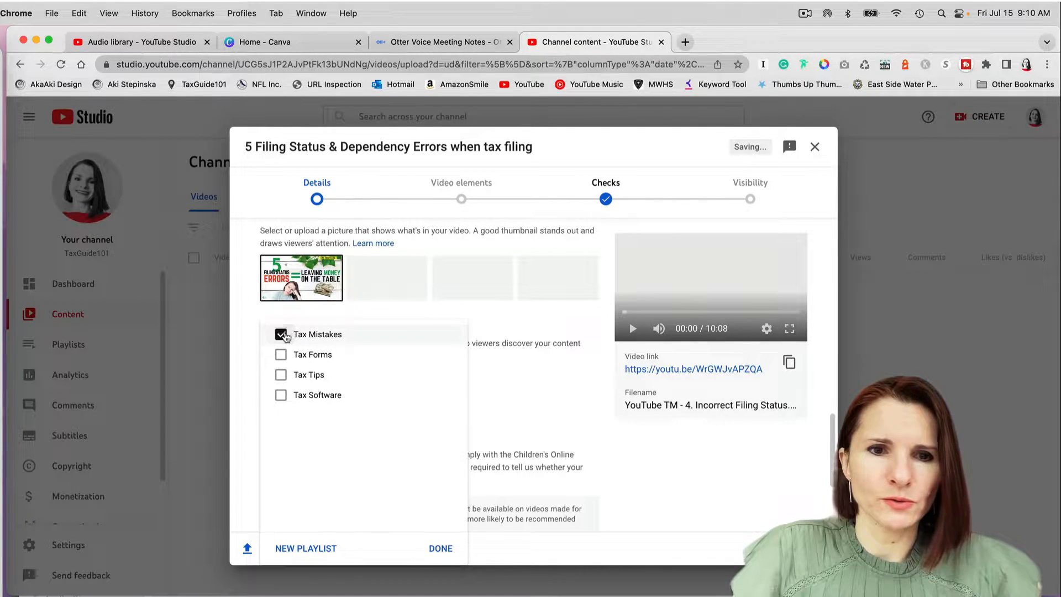
{"action": "left_click", "coordinate": [439, 549]}
{"action": "scroll", "coordinate": [429, 400], "scroll_direction": "down", "scroll_amount": 5}
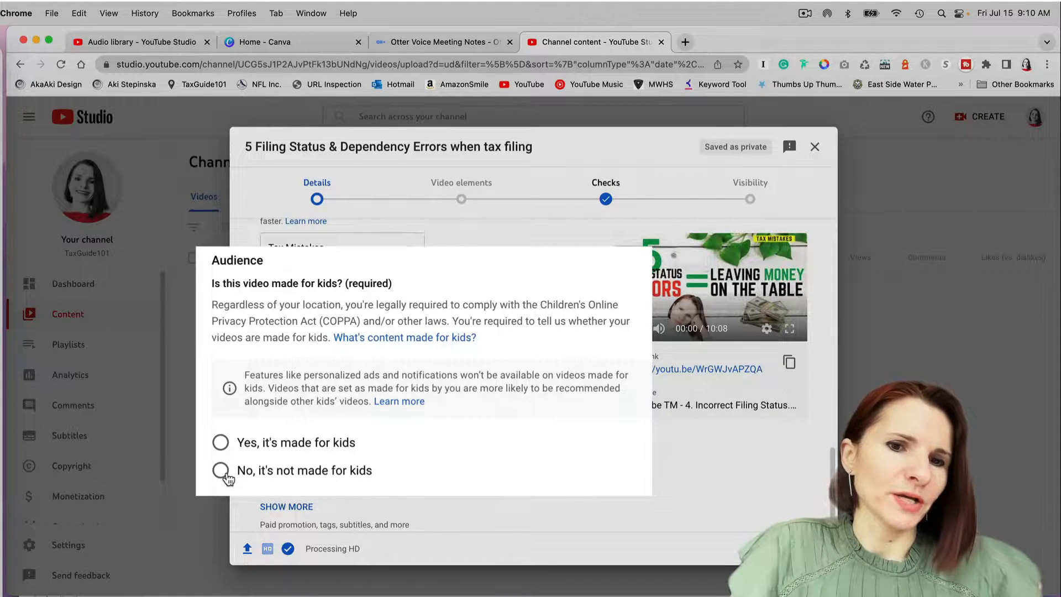
{"action": "left_click", "coordinate": [222, 471]}
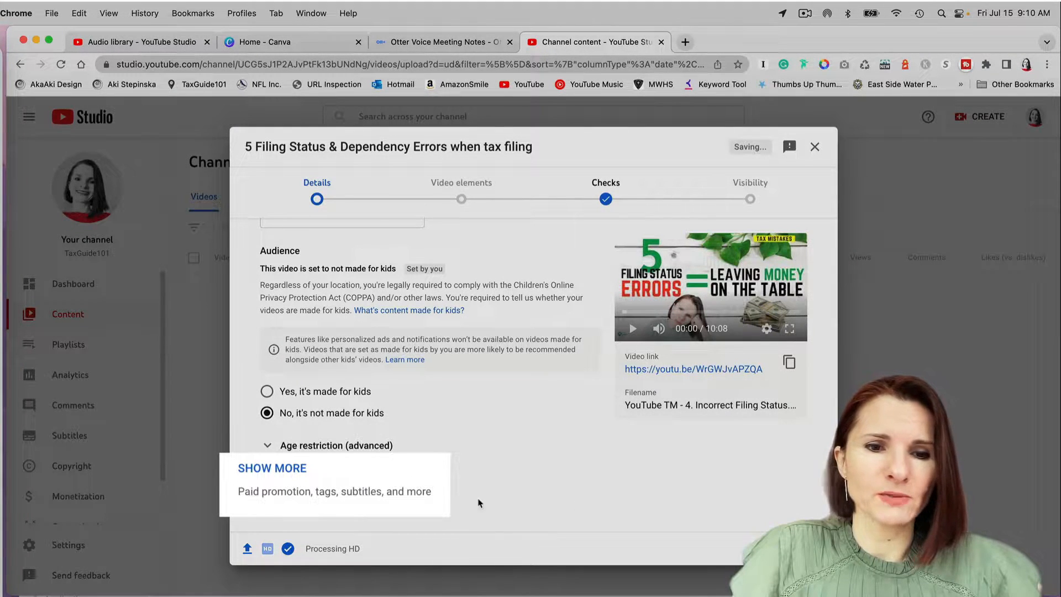
Expand the additional video details and review the paid promotion and automatic chapters settings
{"action": "left_click", "coordinate": [266, 471]}
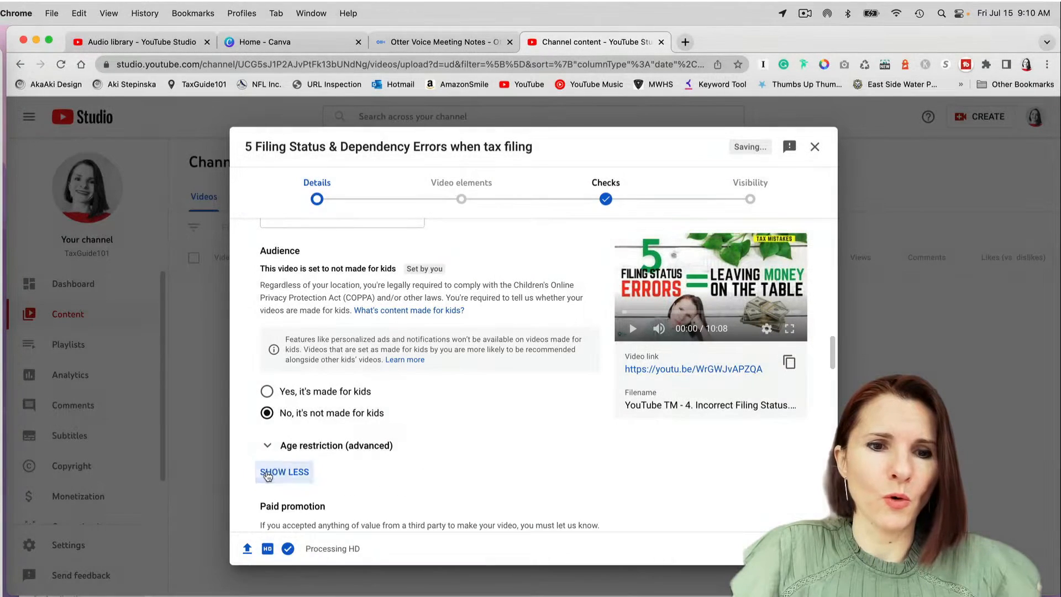
{"action": "scroll", "coordinate": [401, 460], "scroll_direction": "down", "scroll_amount": 4}
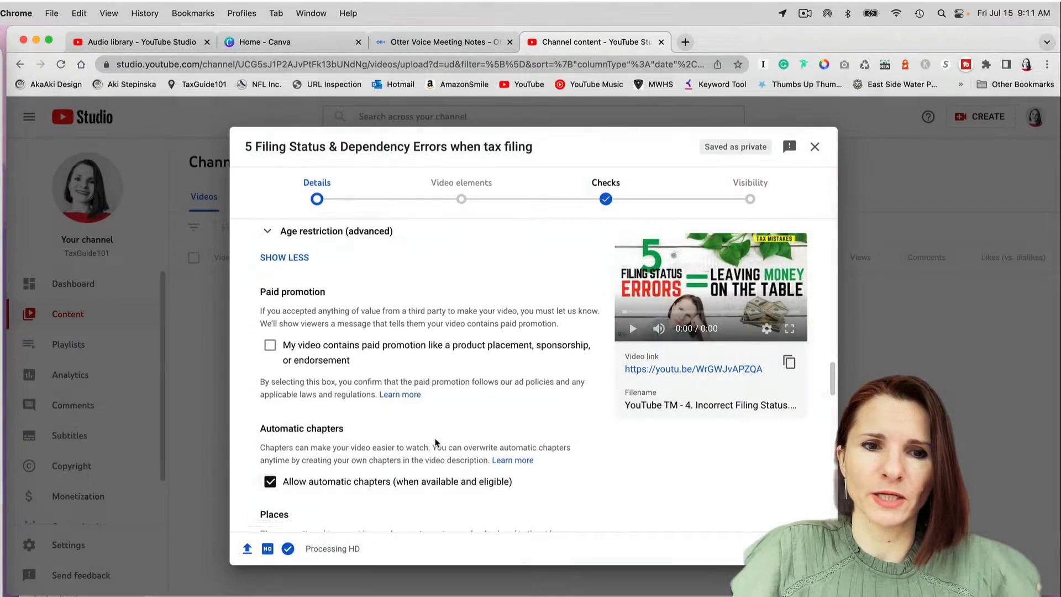
{"action": "scroll", "coordinate": [437, 442], "scroll_direction": "down", "scroll_amount": 2}
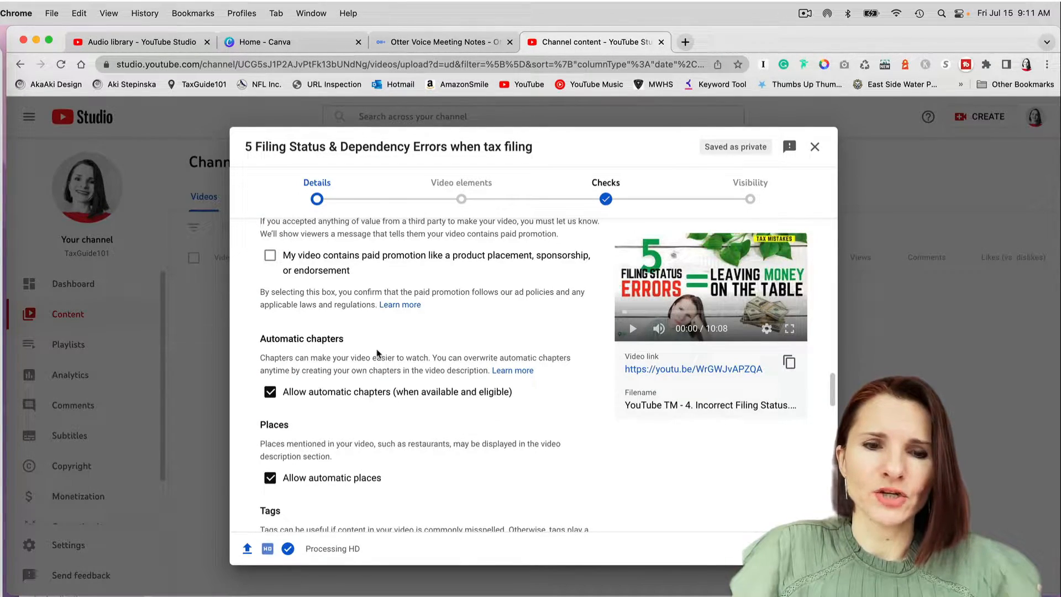
{"action": "scroll", "coordinate": [377, 349], "scroll_direction": "up", "scroll_amount": 10}
{"action": "scroll", "coordinate": [377, 349], "scroll_direction": "down", "scroll_amount": 10}
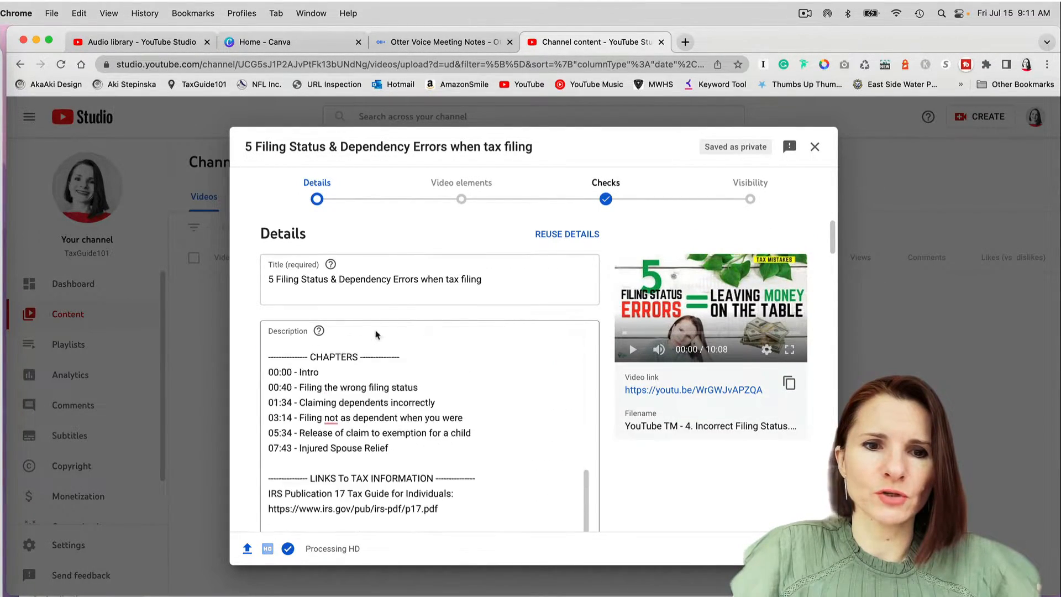
{"action": "scroll", "coordinate": [377, 335], "scroll_direction": "down", "scroll_amount": 6}
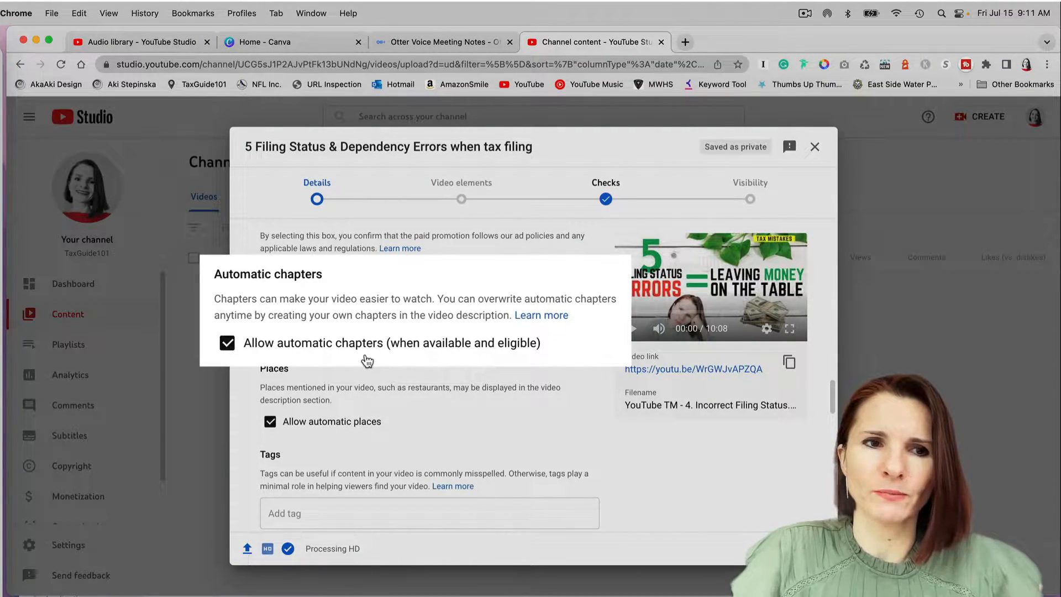
Review the CHAPTERS timestamps in the description again and return to the automatic chapters and places settings
{"action": "scroll", "coordinate": [377, 348], "scroll_direction": "up", "scroll_amount": 7}
{"action": "scroll", "coordinate": [378, 348], "scroll_direction": "up", "scroll_amount": 15}
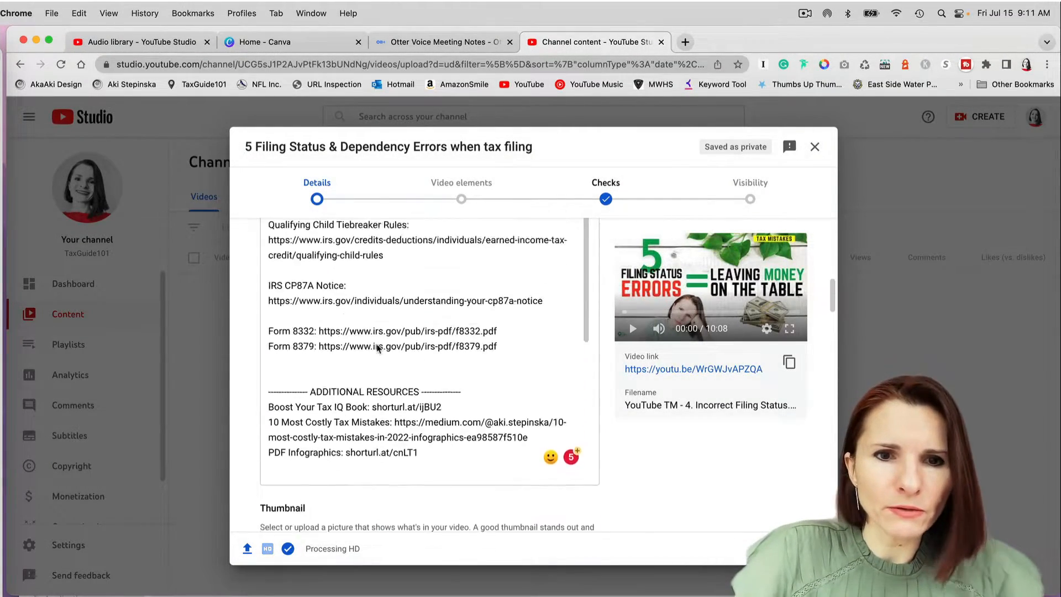
{"action": "scroll", "coordinate": [377, 345], "scroll_direction": "up", "scroll_amount": 3}
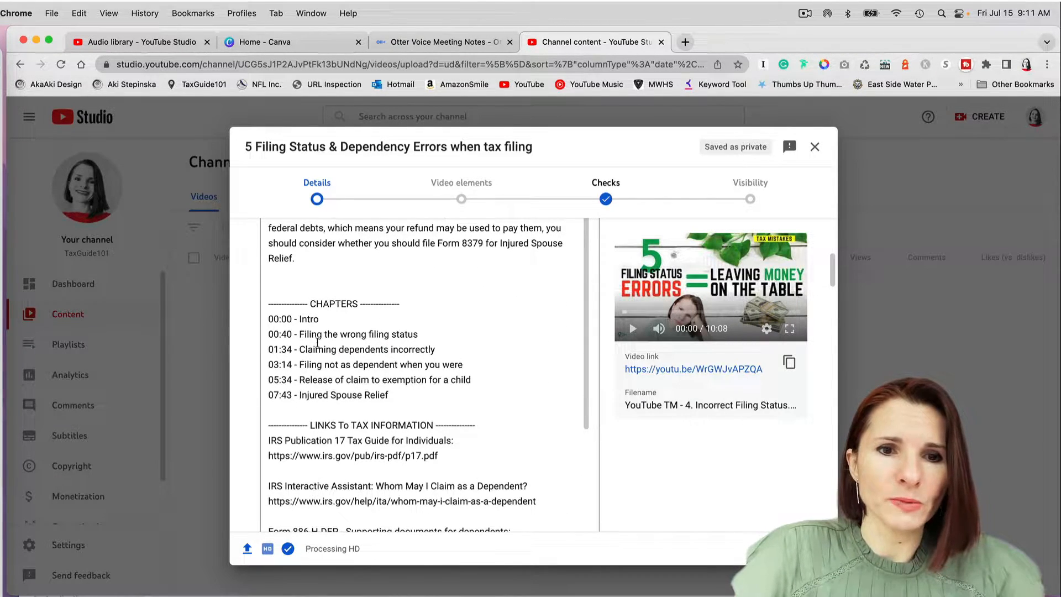
{"action": "left_click", "coordinate": [476, 377]}
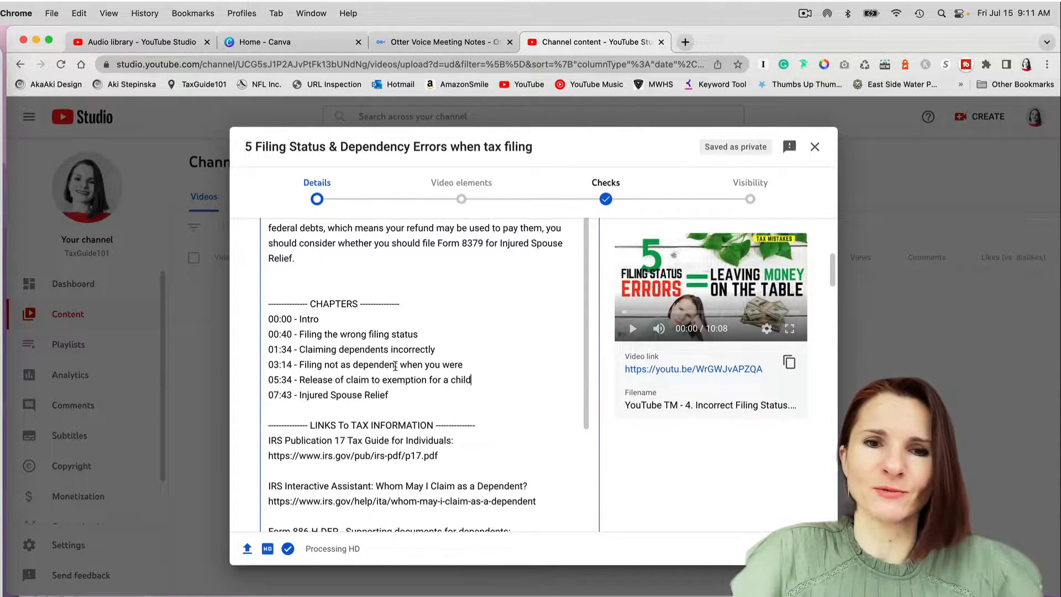
{"action": "scroll", "coordinate": [395, 366], "scroll_direction": "down", "scroll_amount": 15}
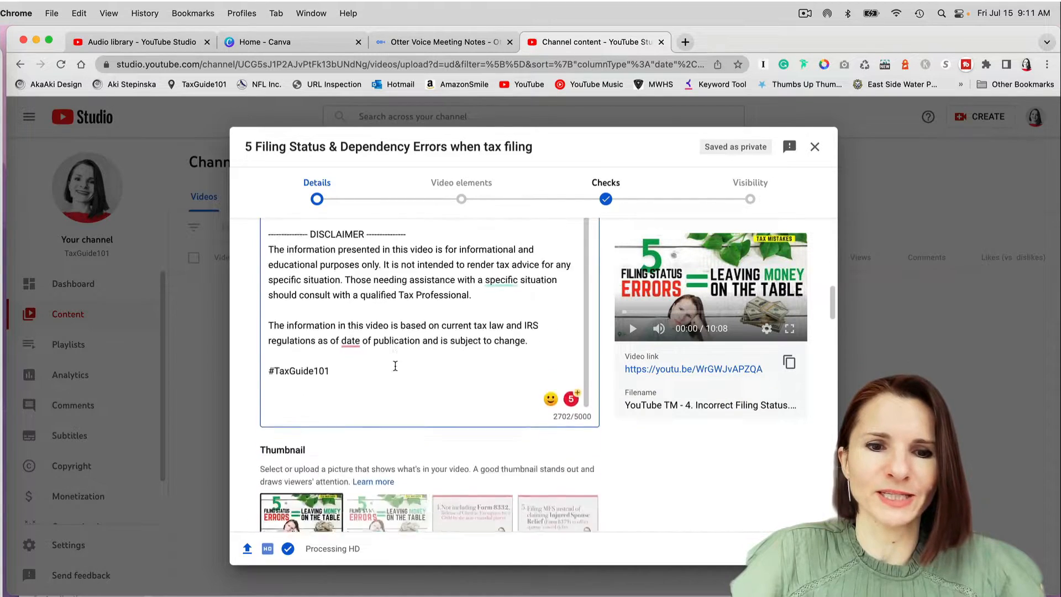
{"action": "scroll", "coordinate": [395, 366], "scroll_direction": "down", "scroll_amount": 8}
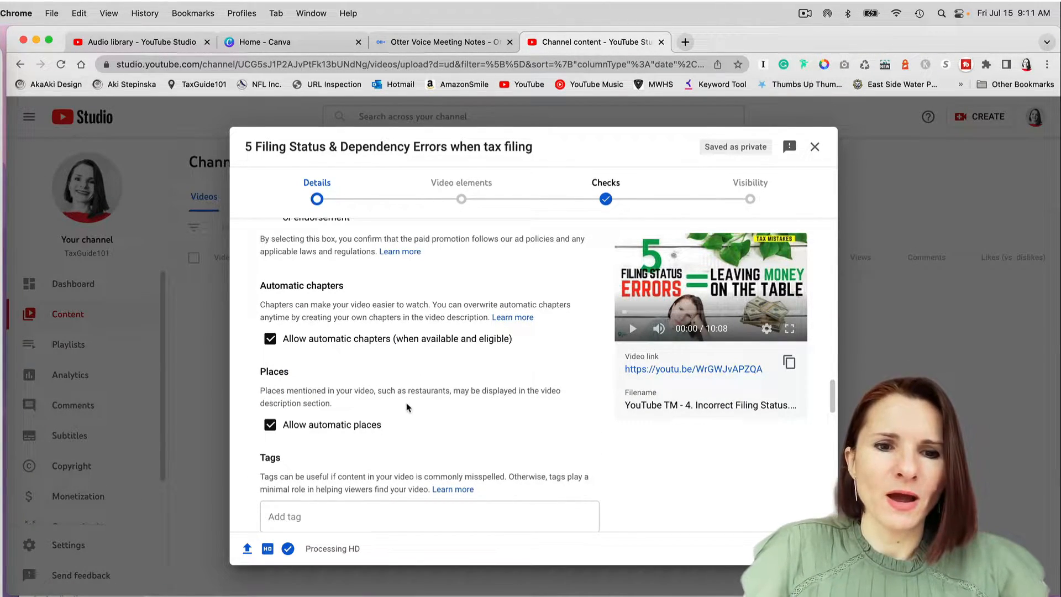
Copy the prepared keywords, tax season through dependent filing, from the TextEdit description file into the video's tags in Chrome, and add the tag dependency
{"action": "scroll", "coordinate": [369, 439], "scroll_direction": "down", "scroll_amount": 3}
{"action": "left_click", "coordinate": [355, 423]}
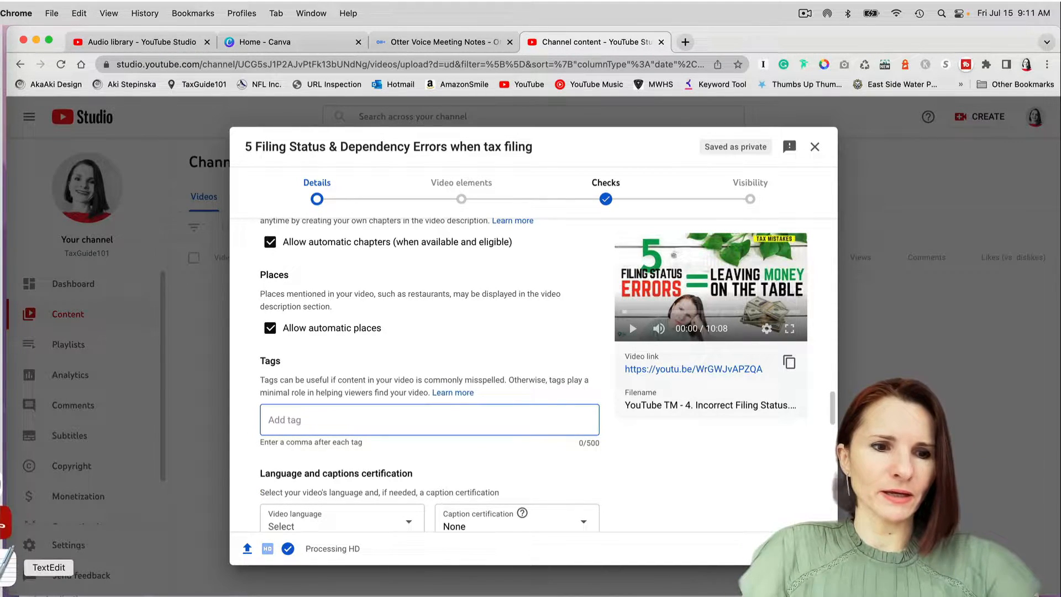
{"action": "left_click", "coordinate": [7, 572]}
{"action": "left_click", "coordinate": [639, 481]}
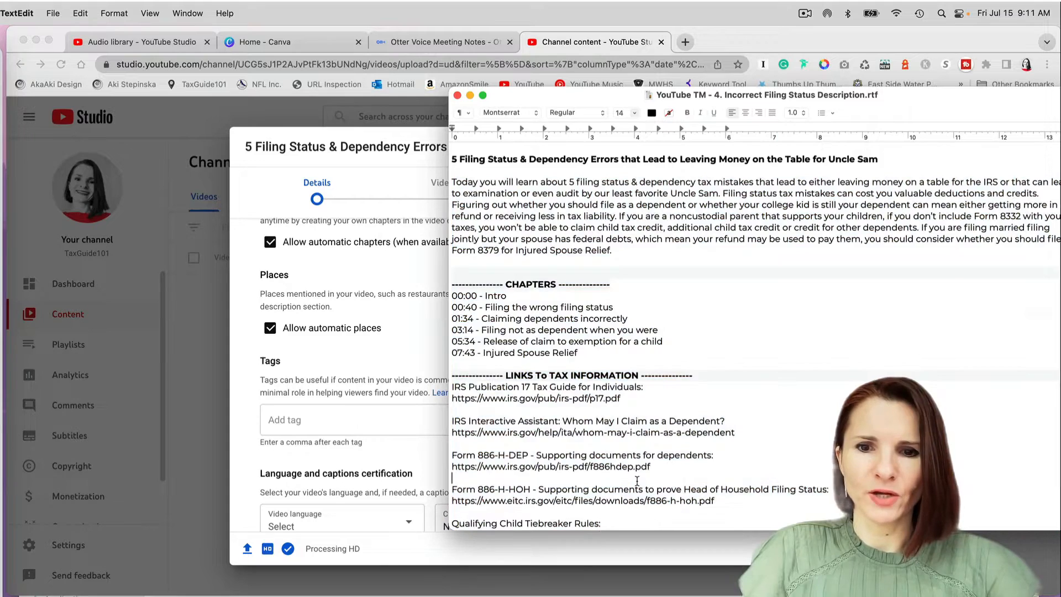
{"action": "scroll", "coordinate": [680, 478], "scroll_direction": "down", "scroll_amount": 10}
{"action": "left_click_drag", "start_coordinate": [762, 490], "coordinate": [451, 479]}
{"action": "left_click", "coordinate": [363, 429]}
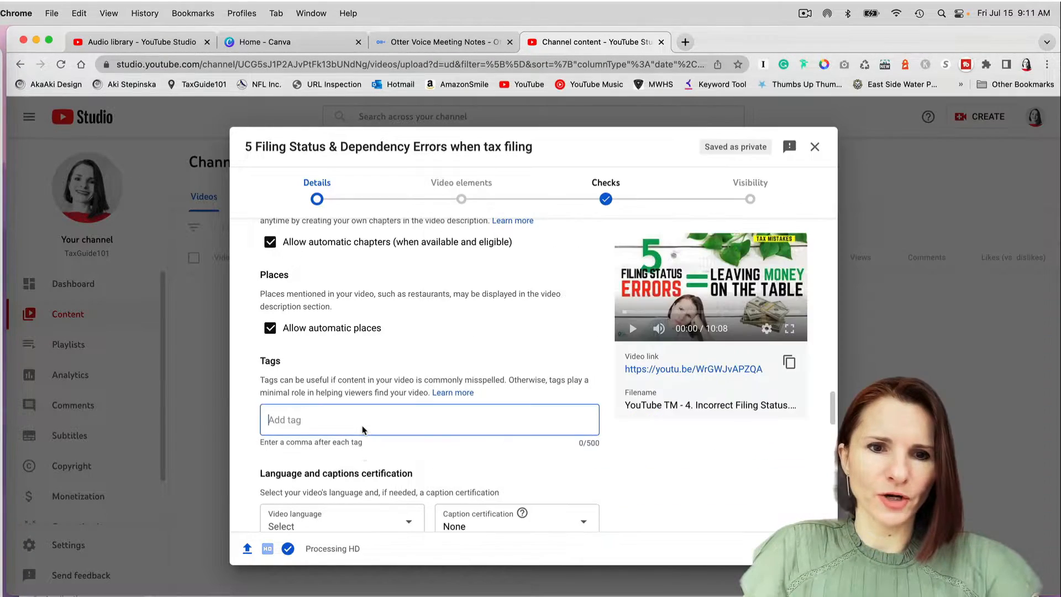
{"action": "type", "text": "tax season, tax mistakes, tax tips, how to avoid tax errors, taxes, errors, IRS Free File, how to fix tax mistakes, injured spouse relief, form 8332, form 8379, release of claim to child, noncustodial parent, dependent filing"}
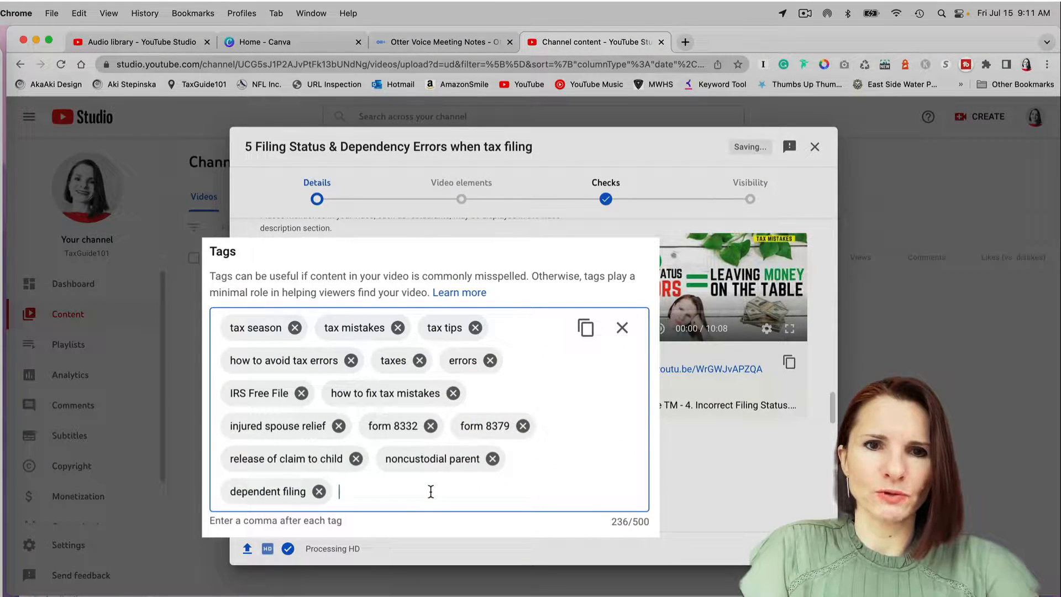
{"action": "type", "text": "dependency,"}
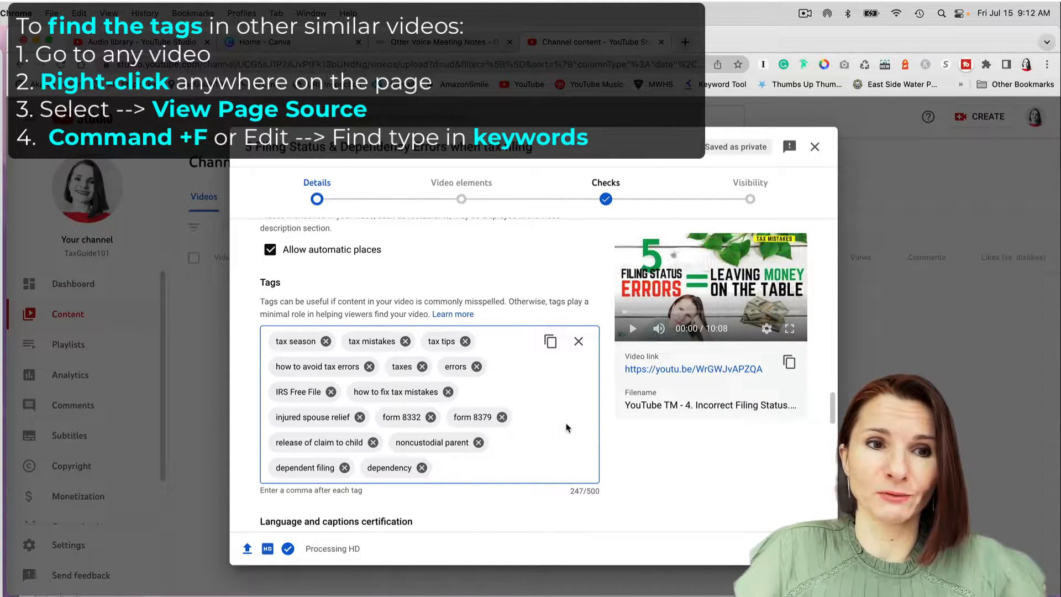
Set the video language to English (United States)
{"action": "scroll", "coordinate": [556, 371], "scroll_direction": "down", "scroll_amount": 3}
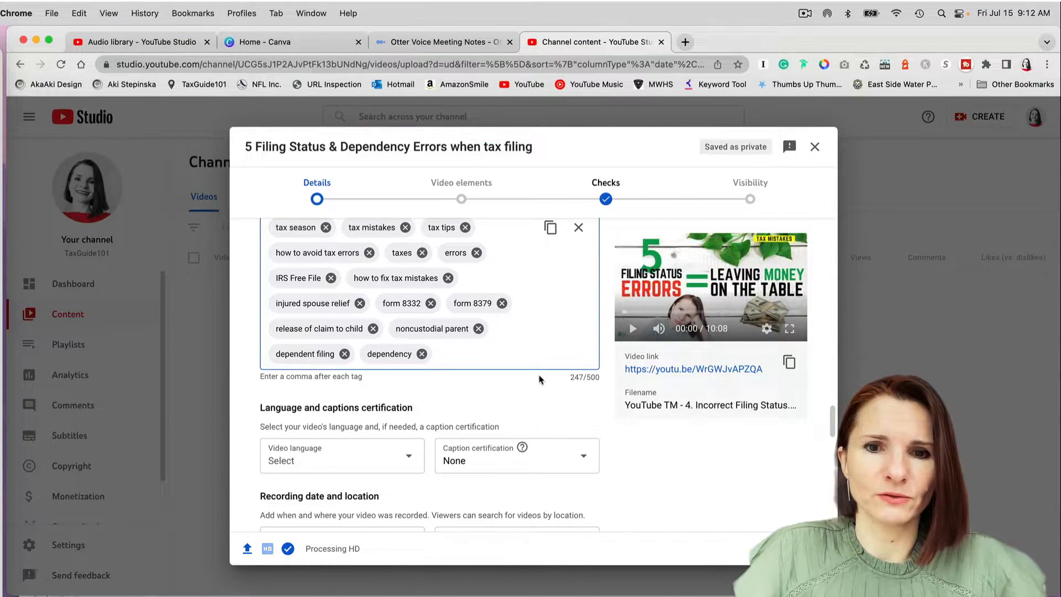
{"action": "scroll", "coordinate": [543, 380], "scroll_direction": "down", "scroll_amount": 1}
{"action": "scroll", "coordinate": [420, 359], "scroll_direction": "down", "scroll_amount": 2}
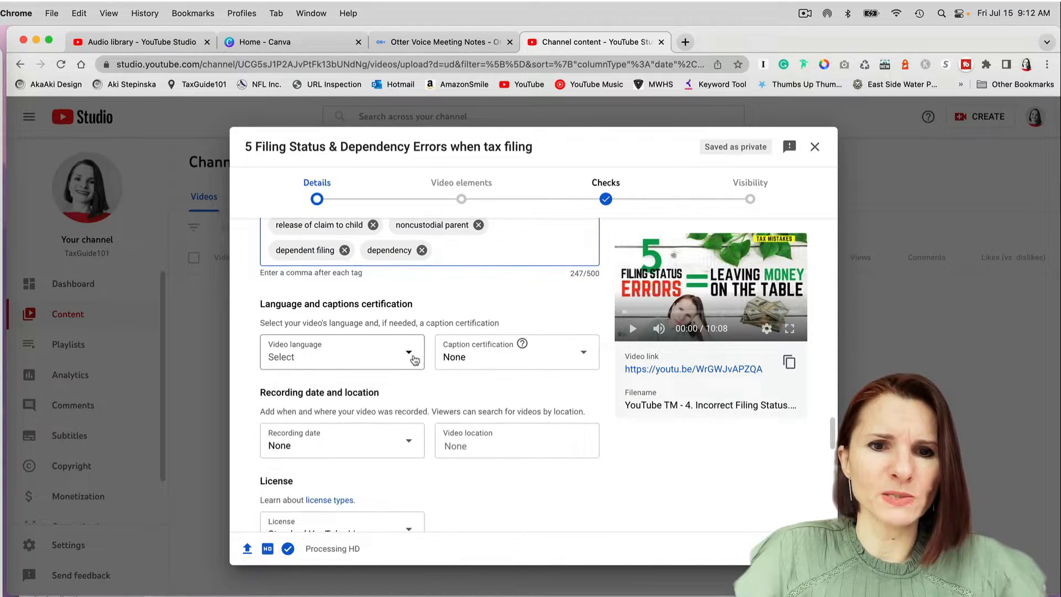
{"action": "left_click", "coordinate": [409, 351]}
{"action": "scroll", "coordinate": [395, 386], "scroll_direction": "down", "scroll_amount": 15}
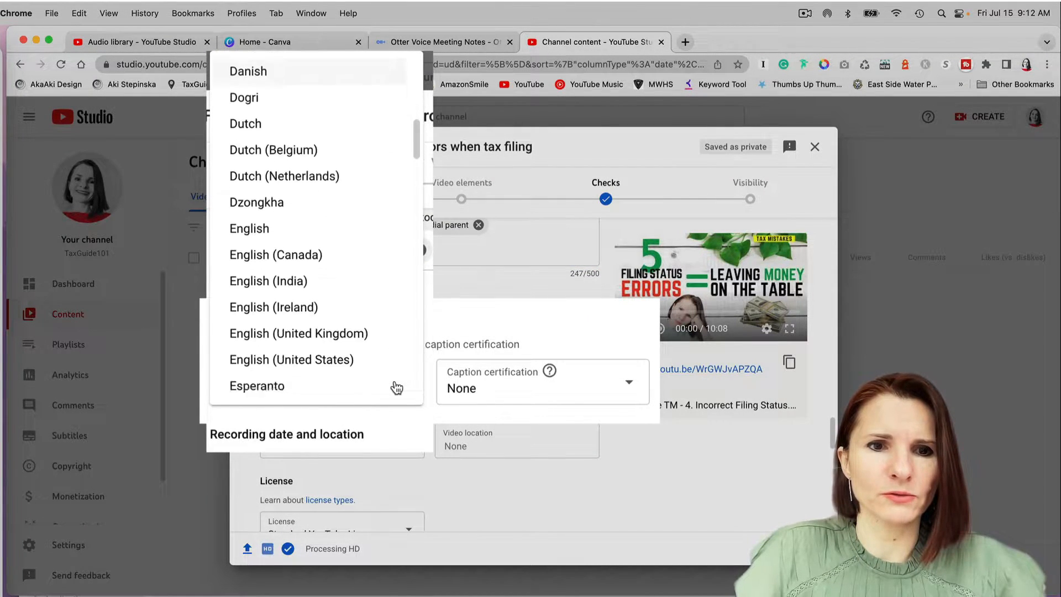
{"action": "left_click", "coordinate": [349, 253]}
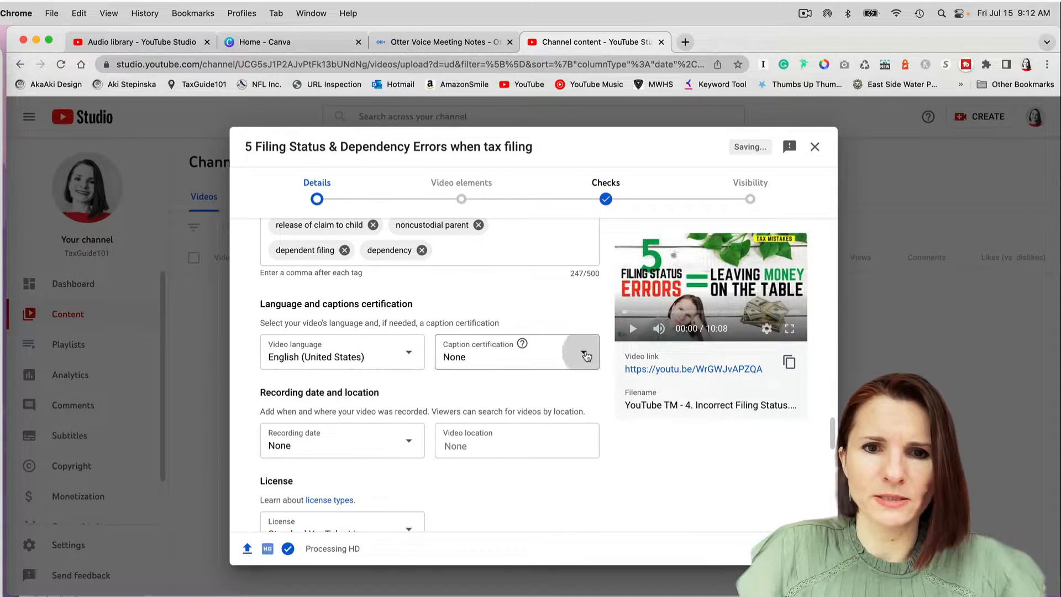
Set the caption certification to "This content has never aired on television in the U.S." and the recording date to Jul 15, 2022
{"action": "left_click", "coordinate": [586, 354]}
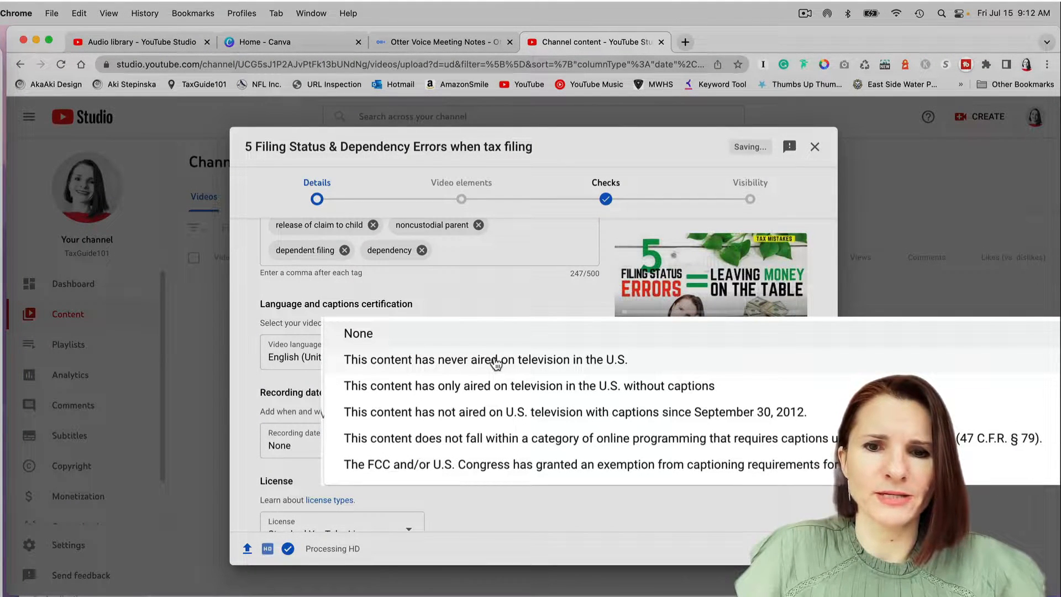
{"action": "left_click", "coordinate": [496, 364]}
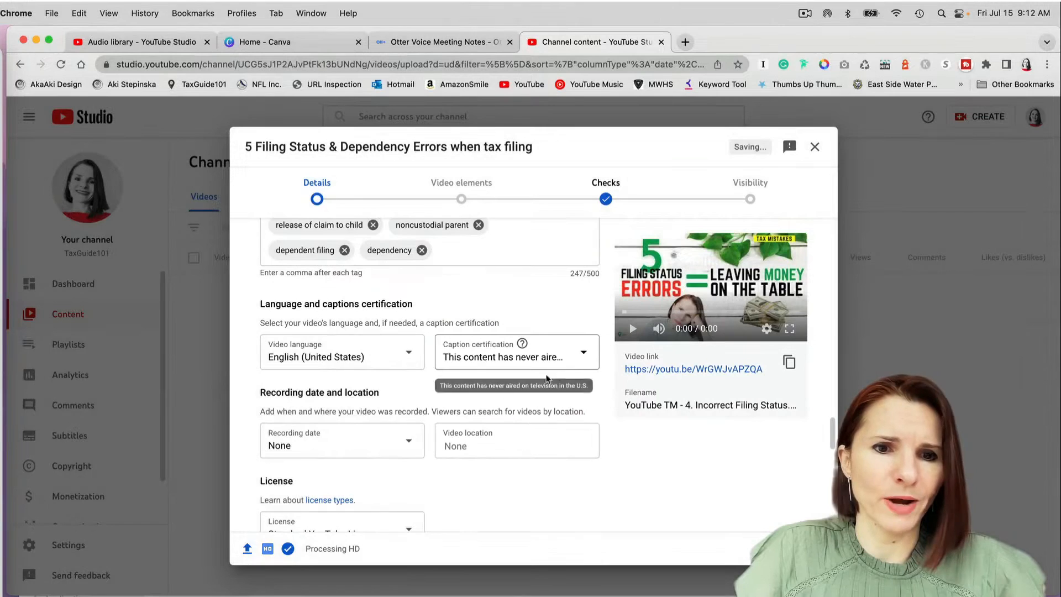
{"action": "left_click", "coordinate": [419, 444]}
{"action": "left_click", "coordinate": [390, 347]}
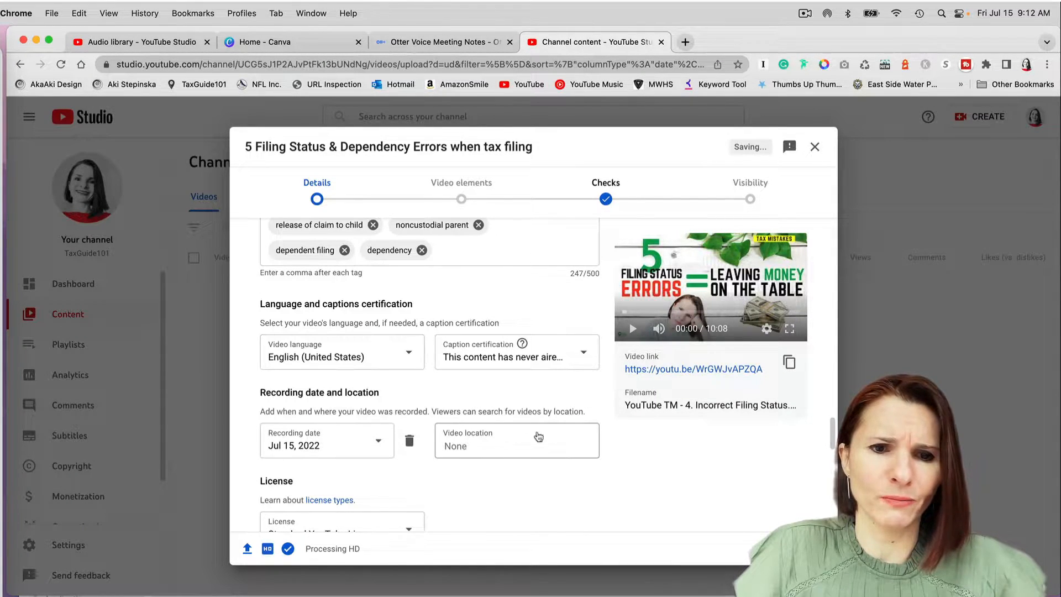
Review the video location, license, embedding, subscriber notification and Shorts sampling settings
{"action": "scroll", "coordinate": [541, 450], "scroll_direction": "down", "scroll_amount": 3}
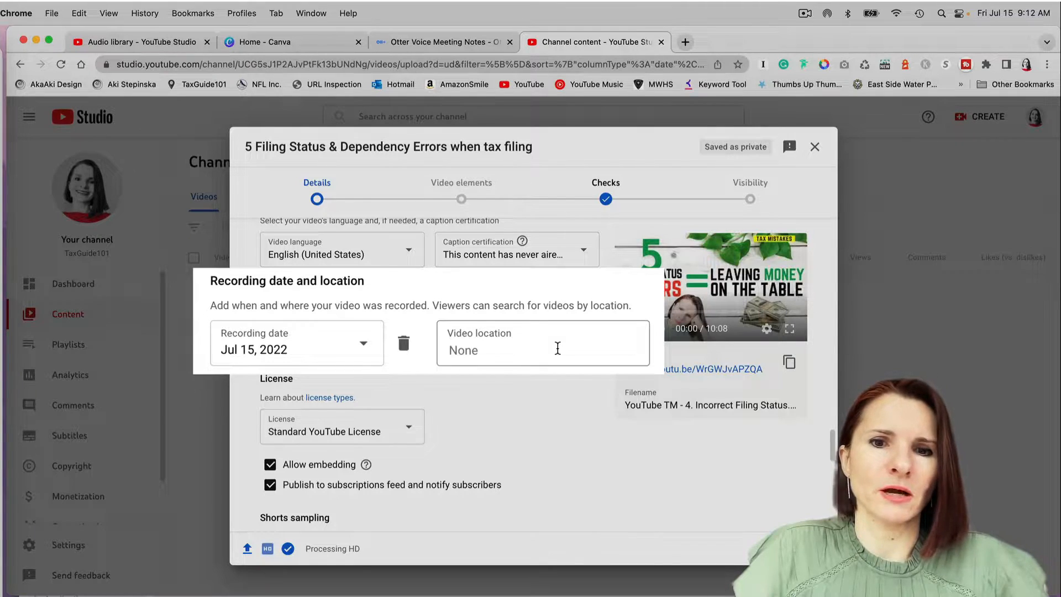
{"action": "scroll", "coordinate": [433, 396], "scroll_direction": "down", "scroll_amount": 1}
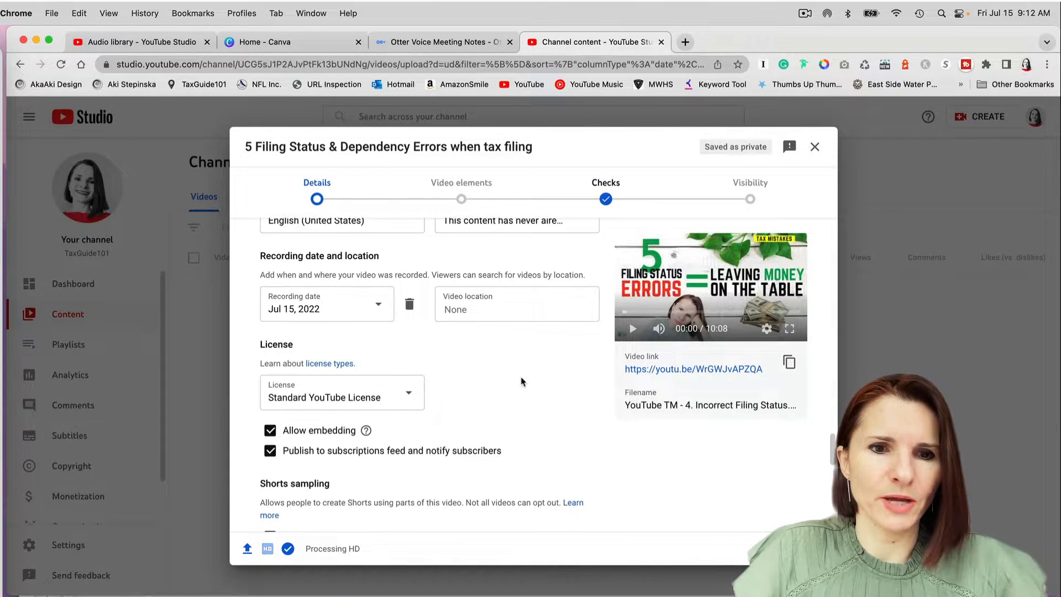
{"action": "scroll", "coordinate": [426, 398], "scroll_direction": "down", "scroll_amount": 3}
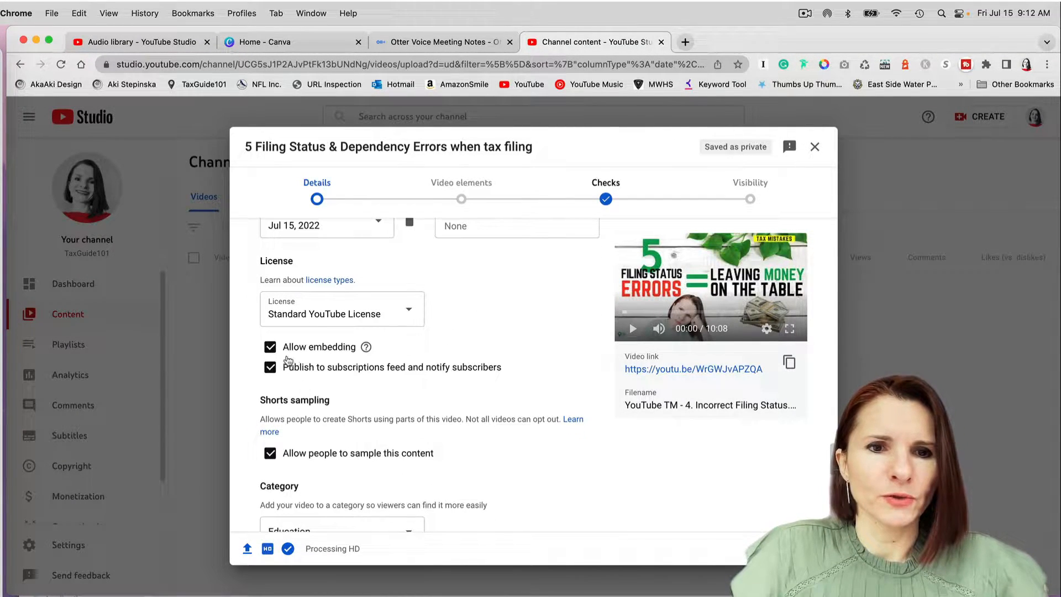
{"action": "mouse_move", "coordinate": [365, 348]}
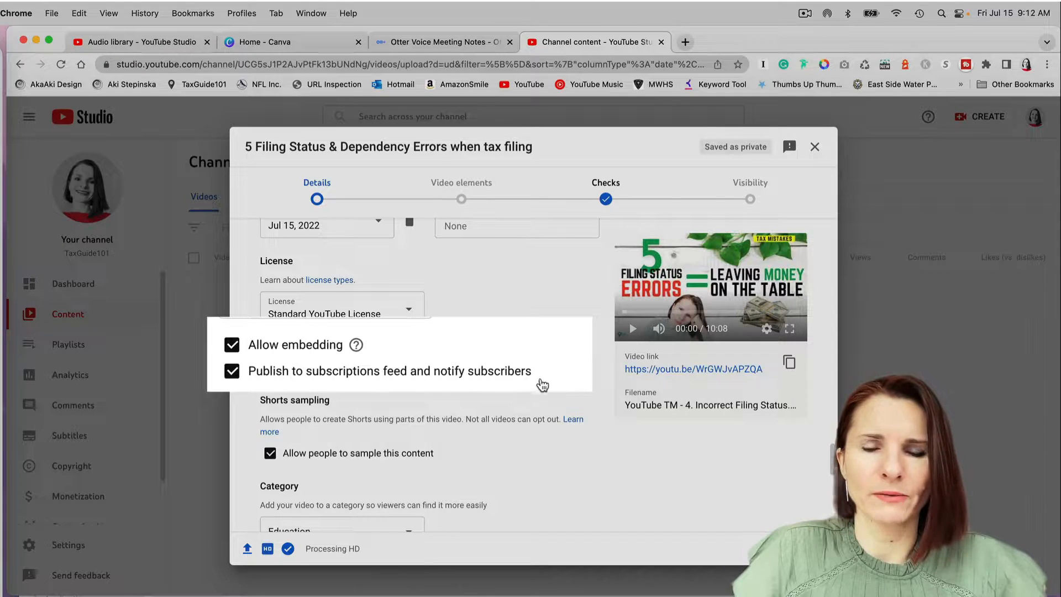
{"action": "scroll", "coordinate": [512, 376], "scroll_direction": "down", "scroll_amount": 1}
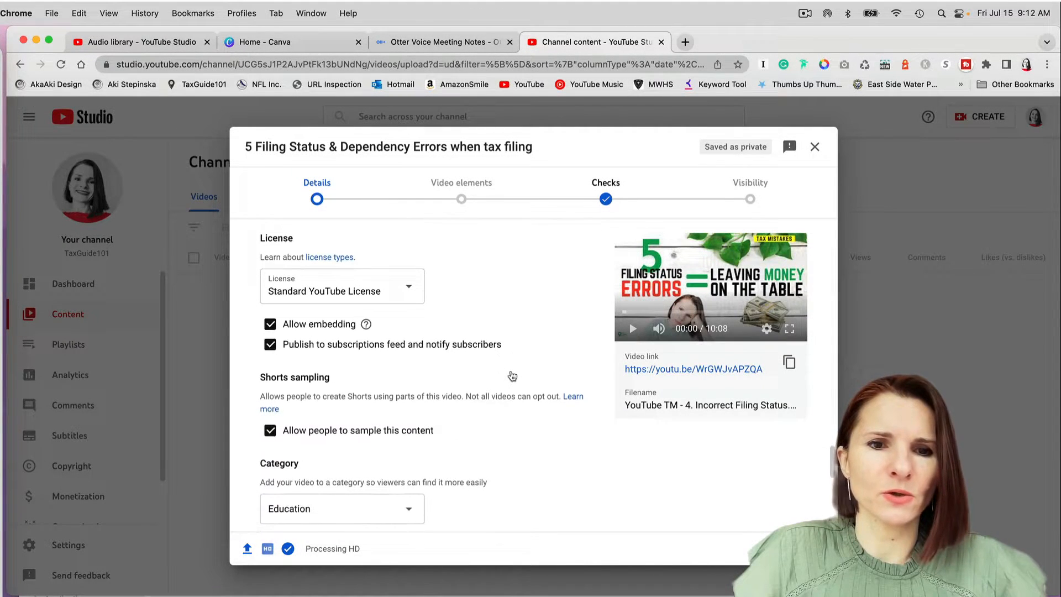
{"action": "scroll", "coordinate": [358, 367], "scroll_direction": "down", "scroll_amount": 4}
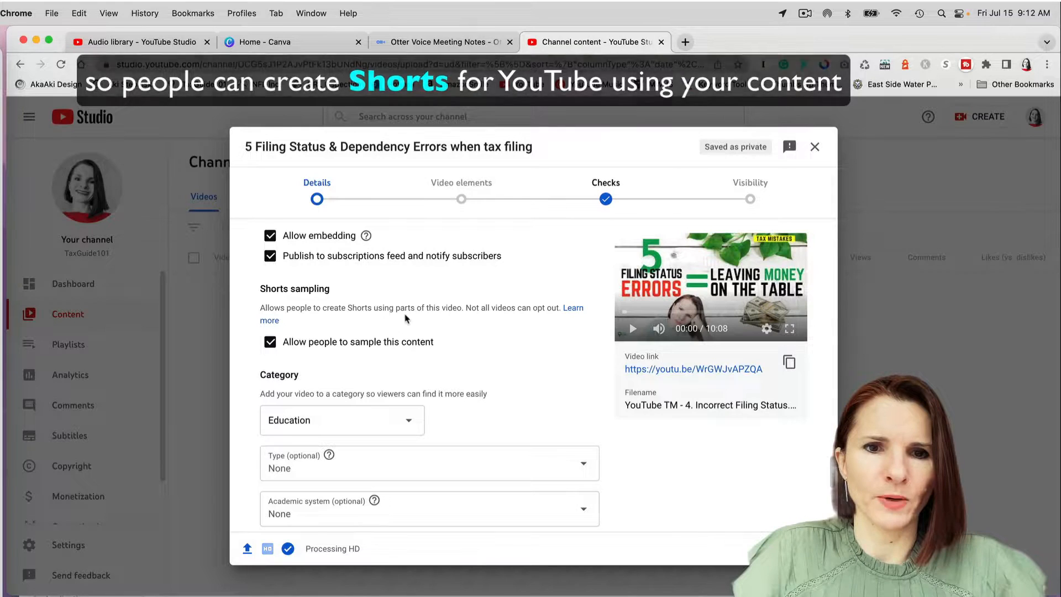
{"action": "scroll", "coordinate": [450, 348], "scroll_direction": "down", "scroll_amount": 3}
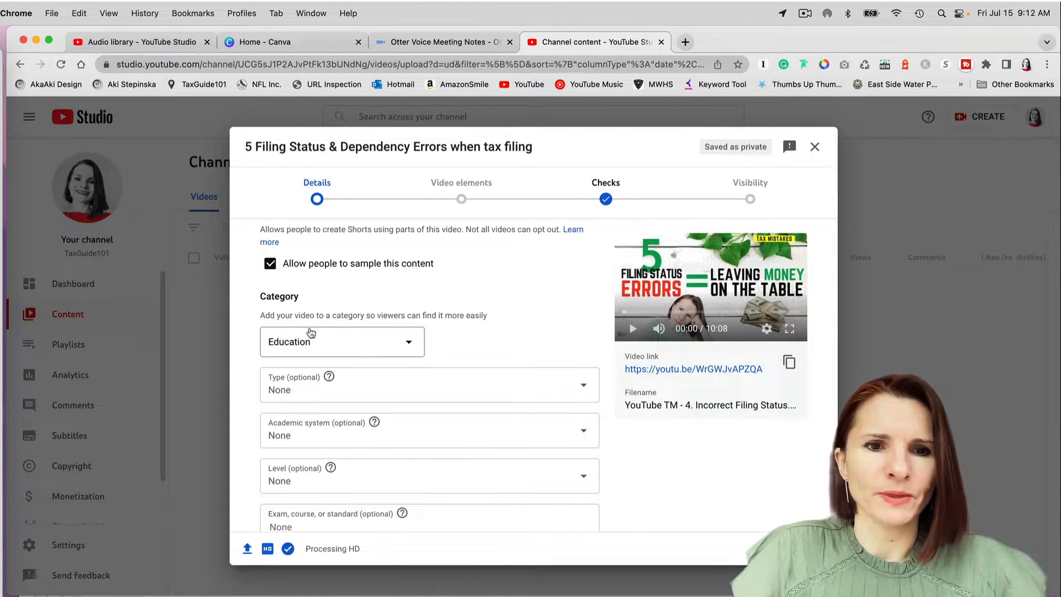
Switch the video category to Howto & Style and back to Education
{"action": "scroll", "coordinate": [409, 414], "scroll_direction": "down", "scroll_amount": 2}
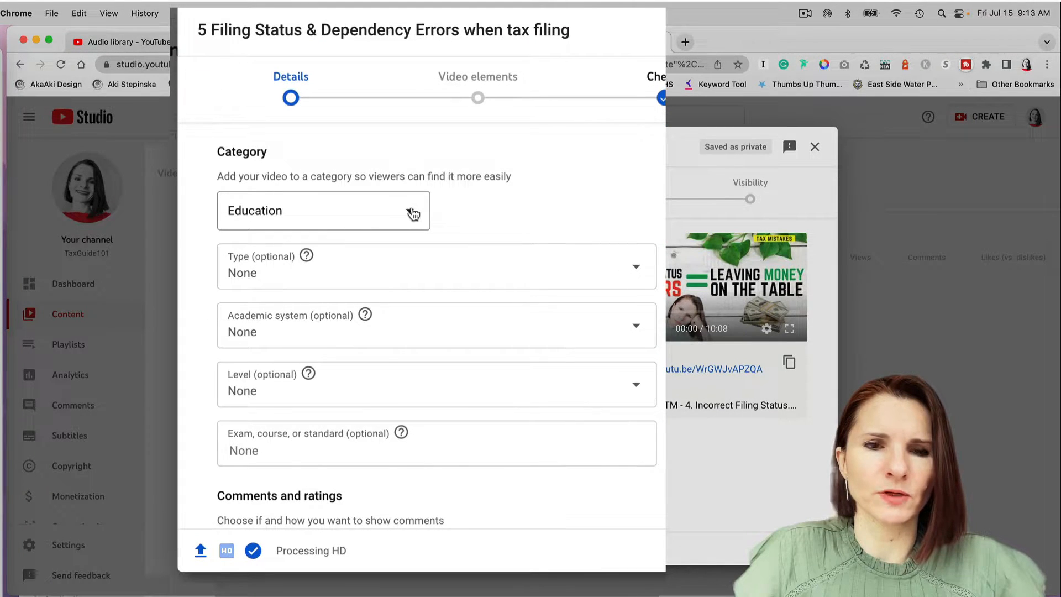
{"action": "left_click", "coordinate": [413, 214]}
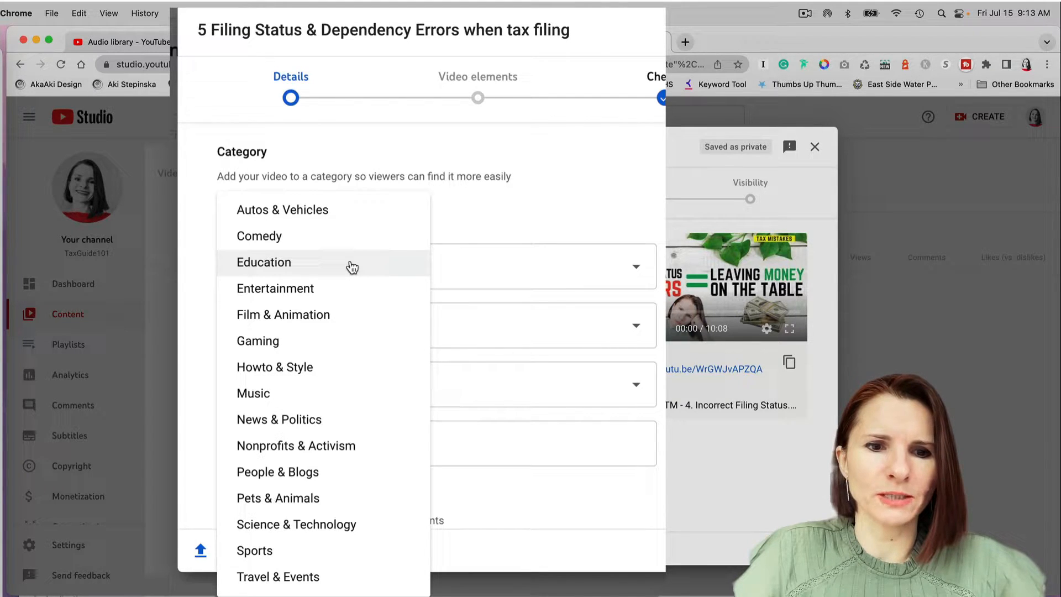
{"action": "left_click", "coordinate": [323, 367]}
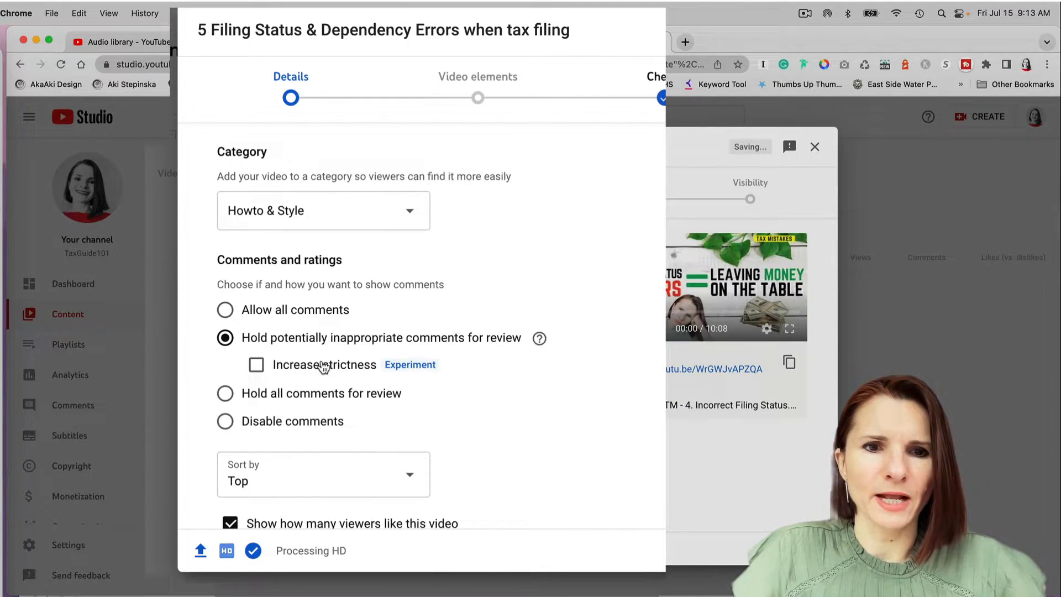
{"action": "left_click", "coordinate": [412, 214]}
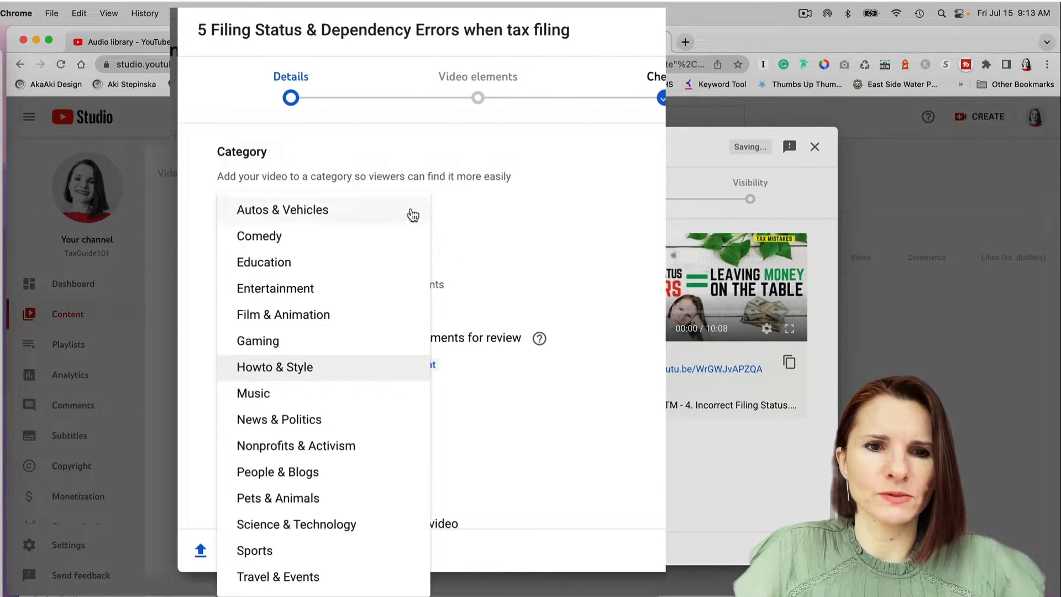
{"action": "left_click", "coordinate": [334, 265]}
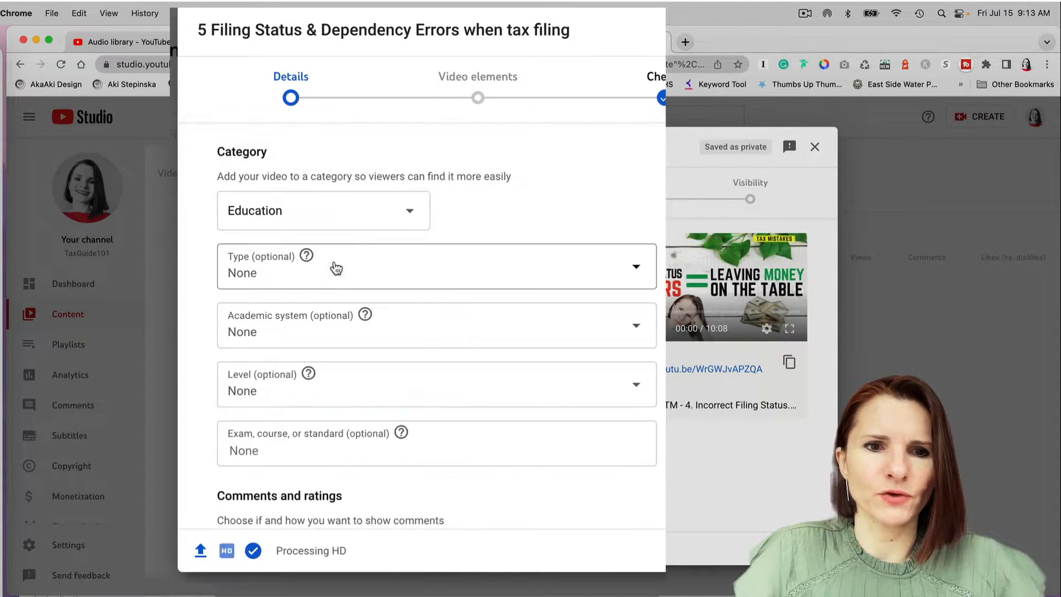
Set the education type to Concept overview and the academic system to United States
{"action": "left_click", "coordinate": [638, 270]}
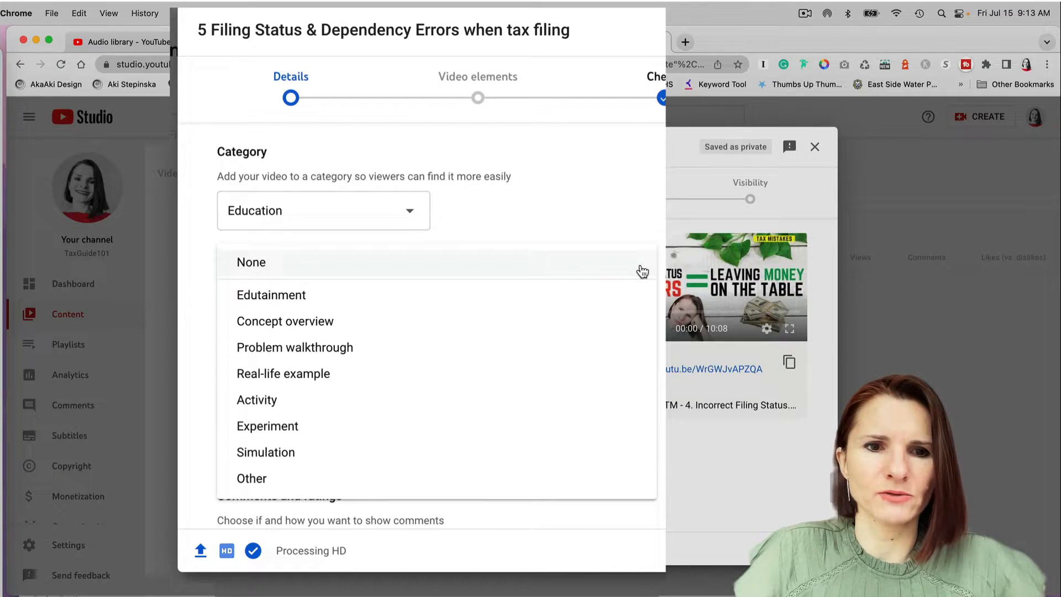
{"action": "left_click", "coordinate": [609, 332]}
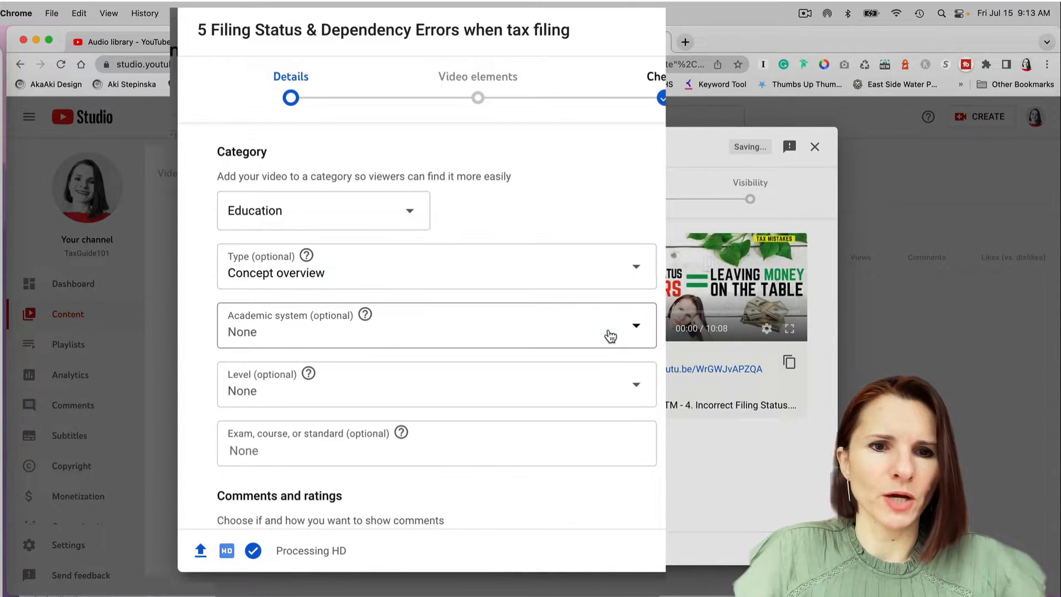
{"action": "left_click", "coordinate": [638, 332]}
{"action": "scroll", "coordinate": [602, 309], "scroll_direction": "down", "scroll_amount": 10}
{"action": "scroll", "coordinate": [602, 309], "scroll_direction": "down", "scroll_amount": 15}
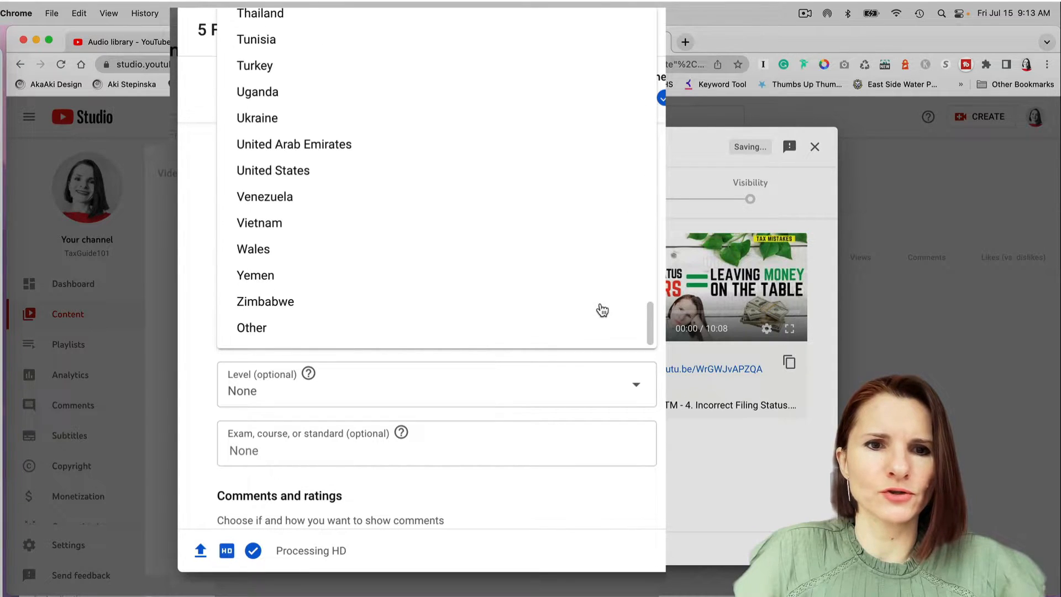
{"action": "left_click", "coordinate": [550, 177]}
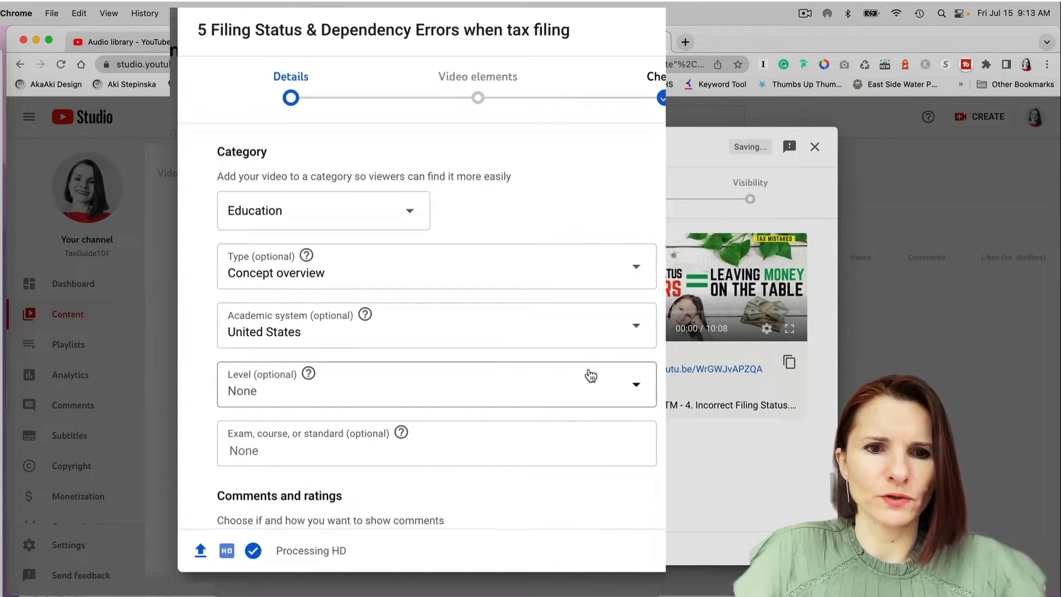
Set the education level to Beginner and open the exam, course, or standard field
{"action": "left_click", "coordinate": [640, 387]}
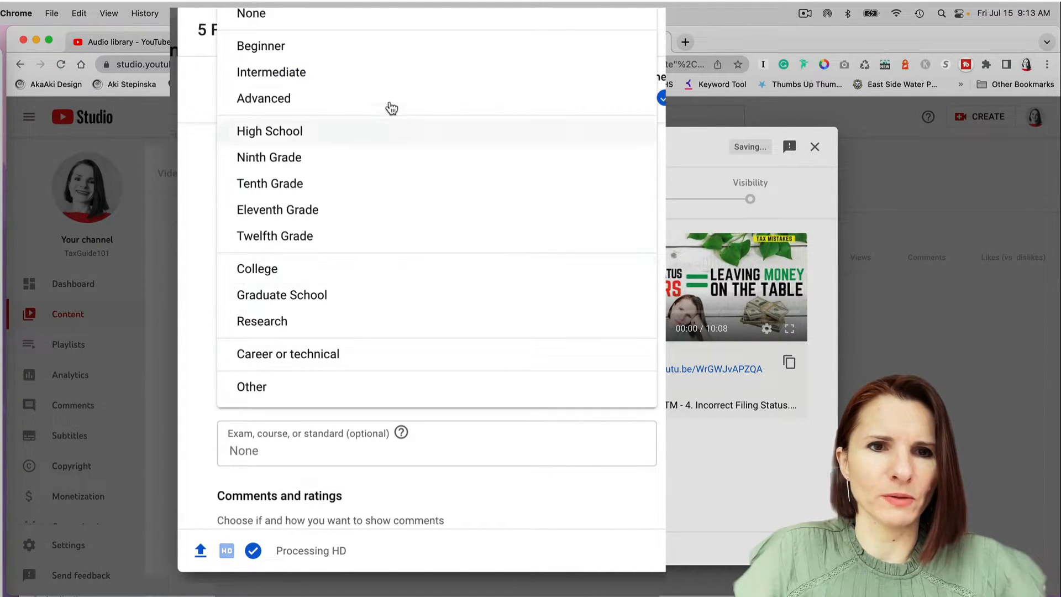
{"action": "left_click", "coordinate": [396, 52]}
{"action": "scroll", "coordinate": [414, 342], "scroll_direction": "down", "scroll_amount": 3}
{"action": "left_click", "coordinate": [444, 353]}
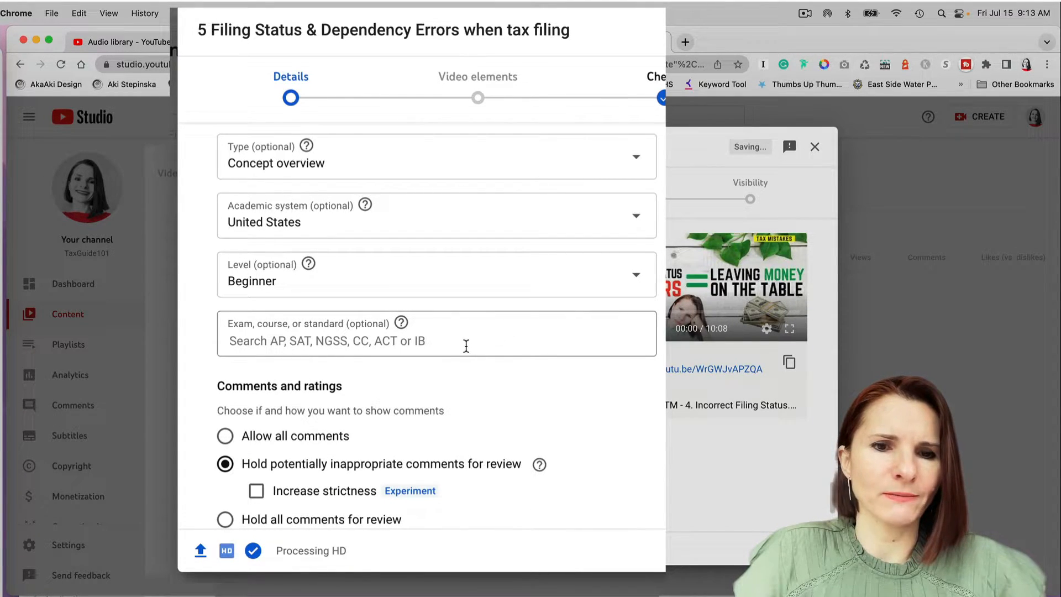
{"action": "scroll", "coordinate": [467, 348], "scroll_direction": "down", "scroll_amount": 1}
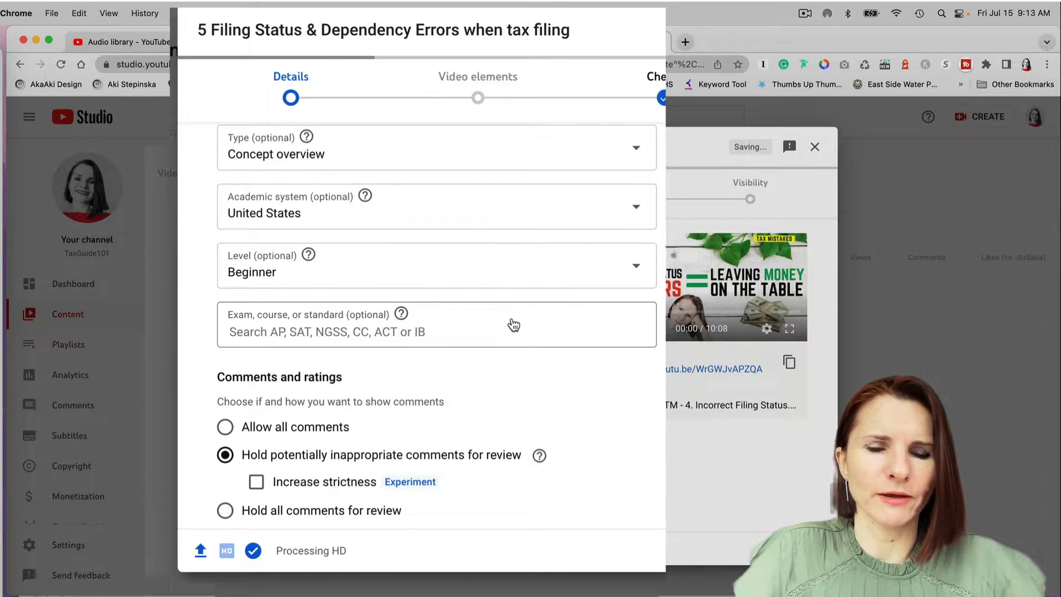
Try holding all comments for review and hiding the like count, and restore holding potentially inappropriate comments and showing likes
{"action": "scroll", "coordinate": [566, 405], "scroll_direction": "down", "scroll_amount": 2}
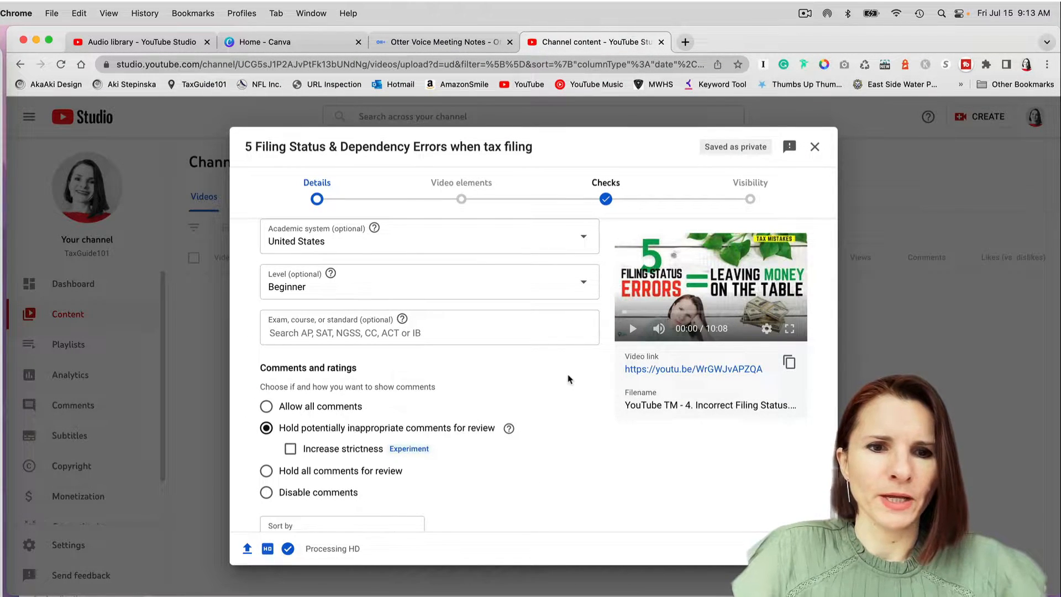
{"action": "scroll", "coordinate": [567, 398], "scroll_direction": "down", "scroll_amount": 3}
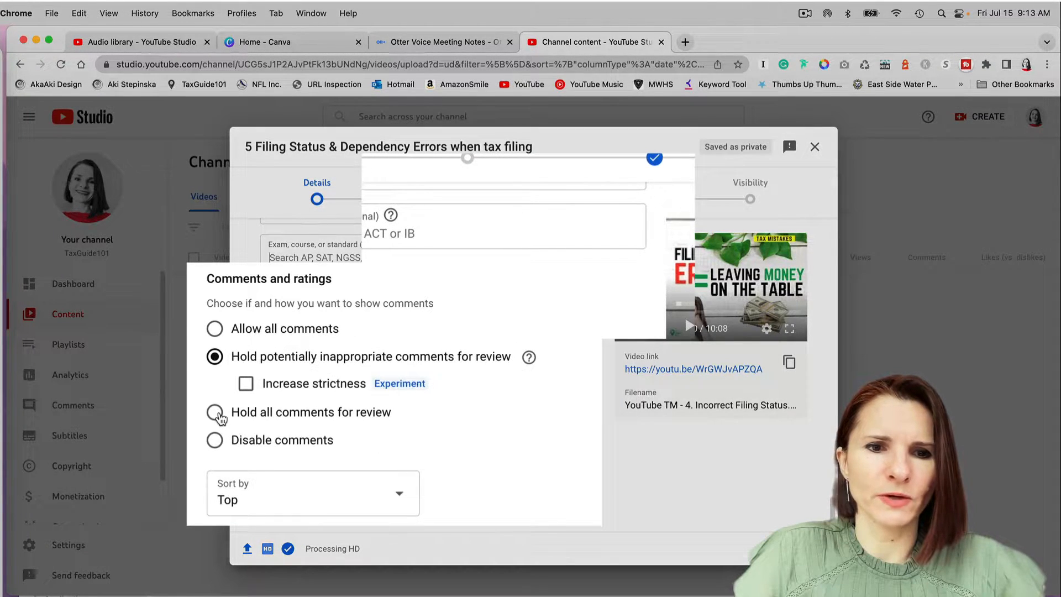
{"action": "left_click", "coordinate": [219, 415]}
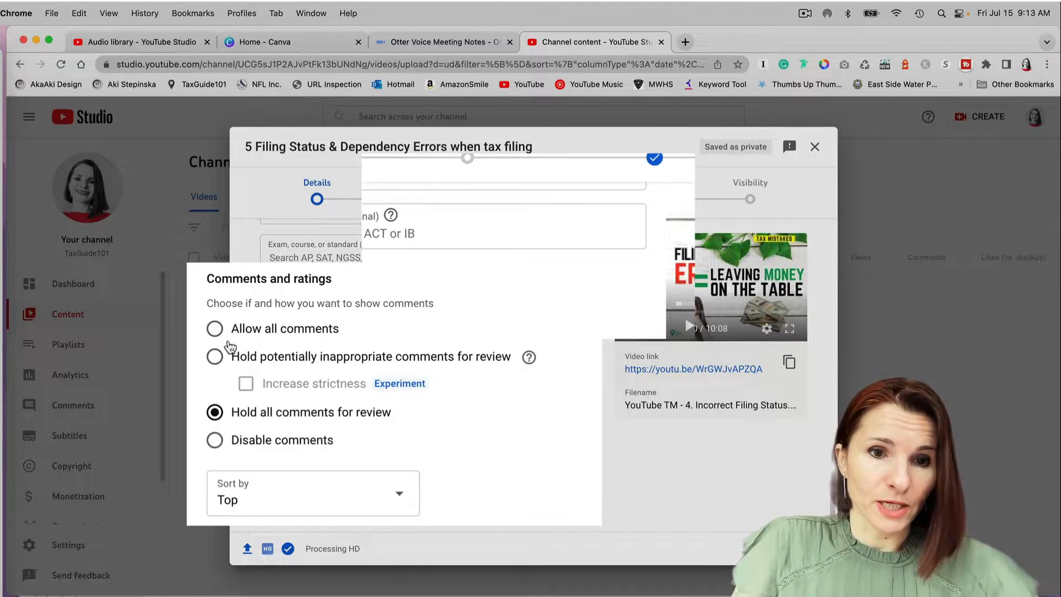
{"action": "left_click", "coordinate": [215, 359]}
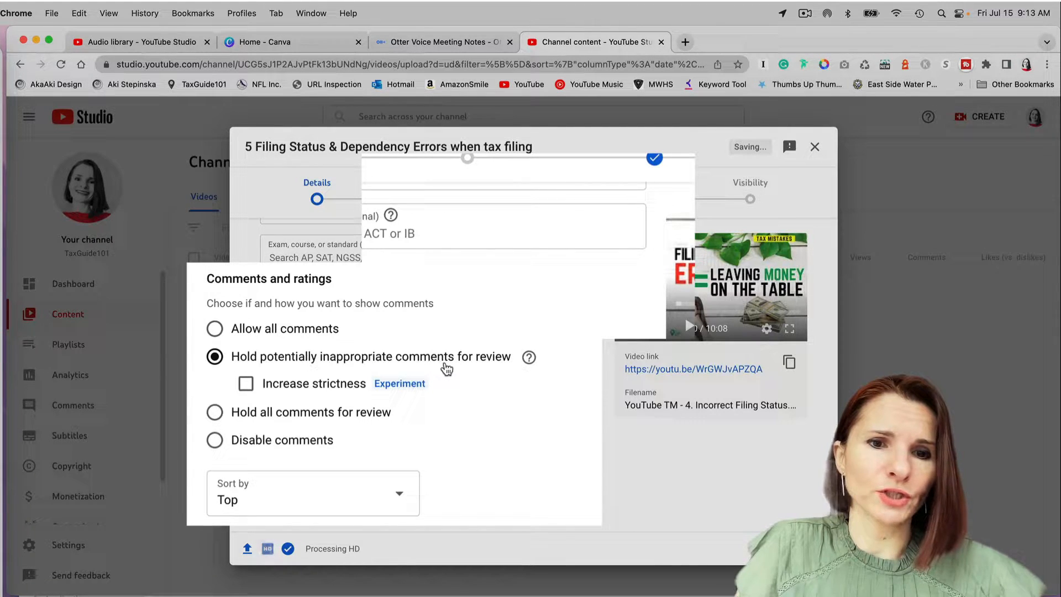
{"action": "mouse_move", "coordinate": [529, 360]}
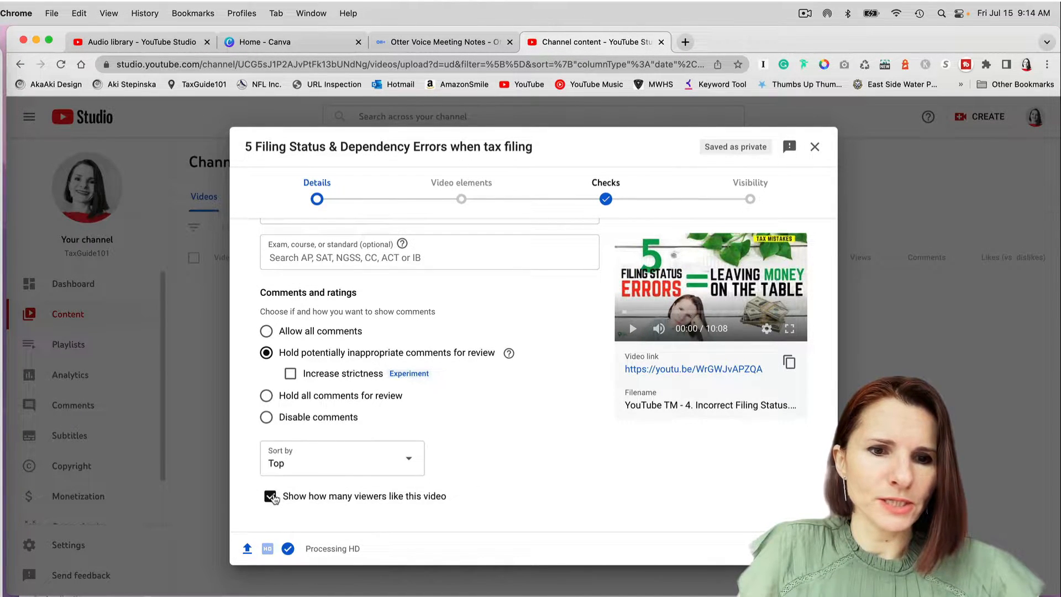
{"action": "left_click", "coordinate": [270, 497]}
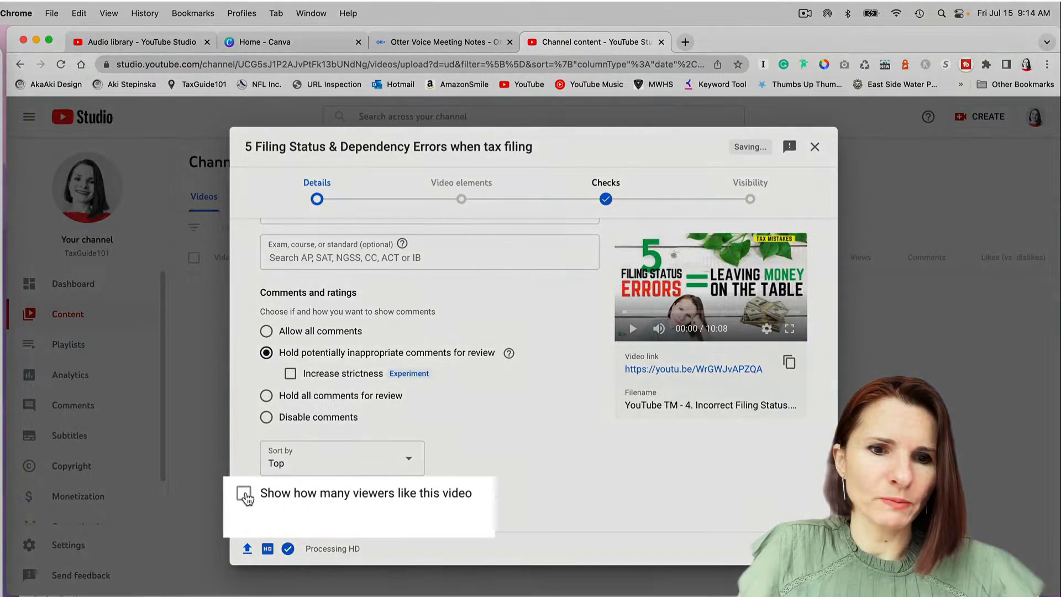
{"action": "left_click", "coordinate": [270, 496]}
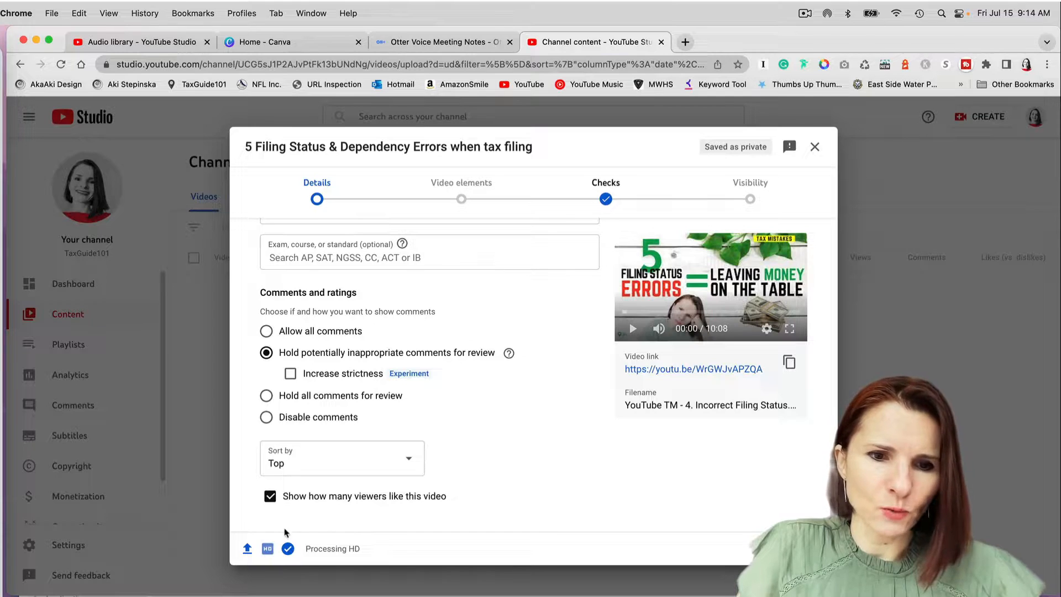
Look at the Otter home page as a transcription option and return to the upload's video elements in YouTube Studio
{"action": "mouse_move", "coordinate": [288, 554]}
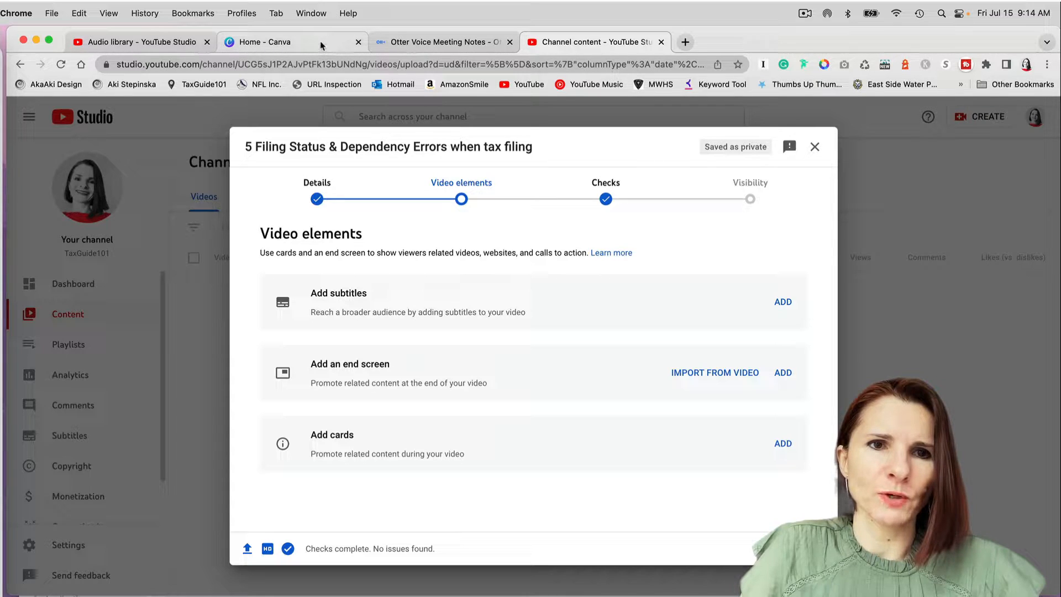
{"action": "left_click", "coordinate": [431, 42]}
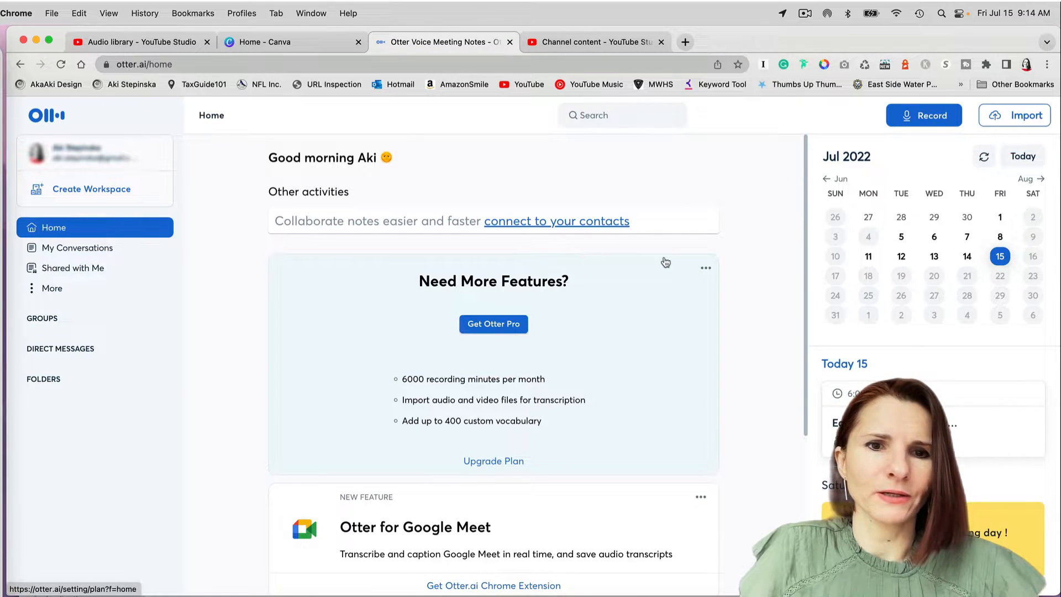
{"action": "left_click", "coordinate": [541, 44]}
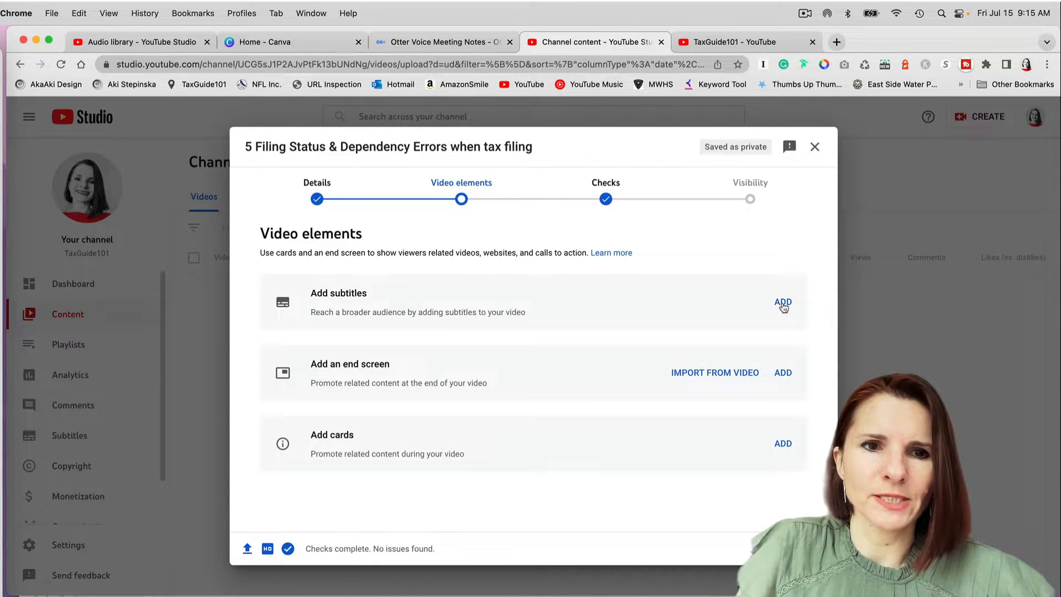
Open the auto-sync caption entry for the English (United States) subtitles and close it without entering any text
{"action": "left_click", "coordinate": [783, 302]}
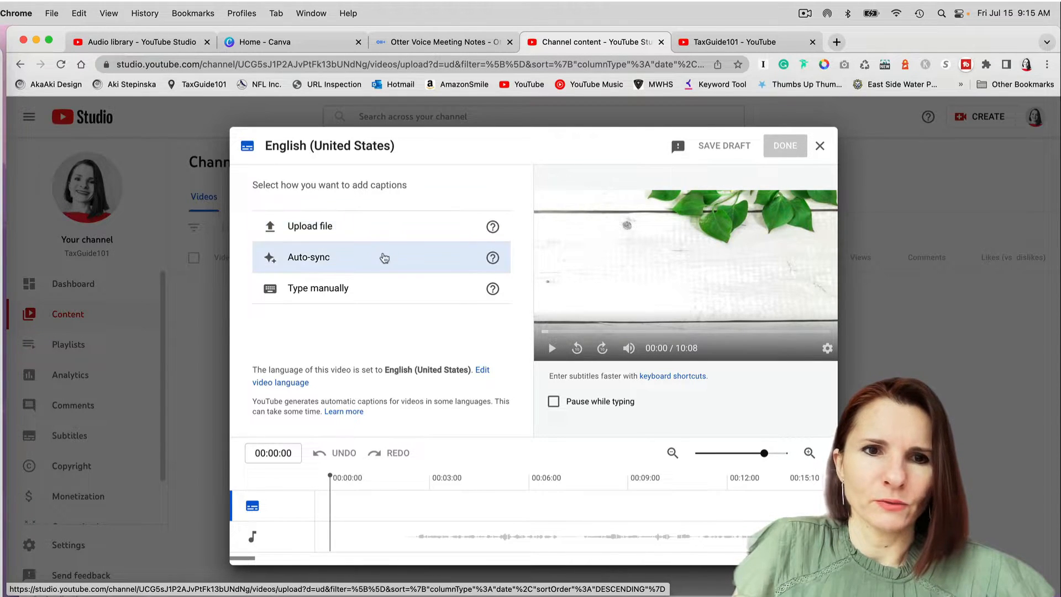
{"action": "left_click", "coordinate": [432, 261]}
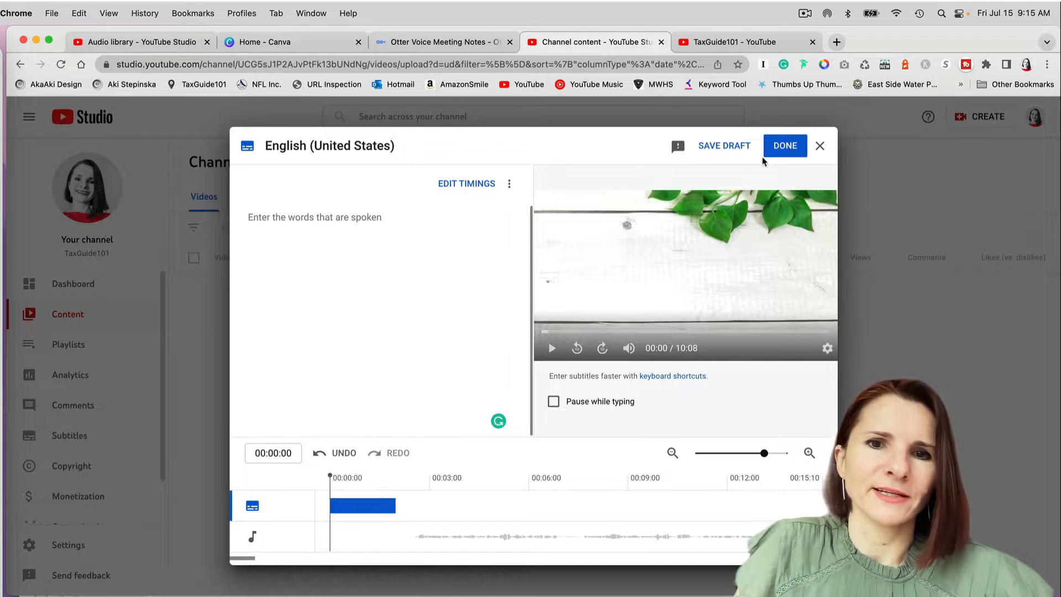
{"action": "left_click", "coordinate": [821, 147]}
{"action": "left_click", "coordinate": [387, 382]}
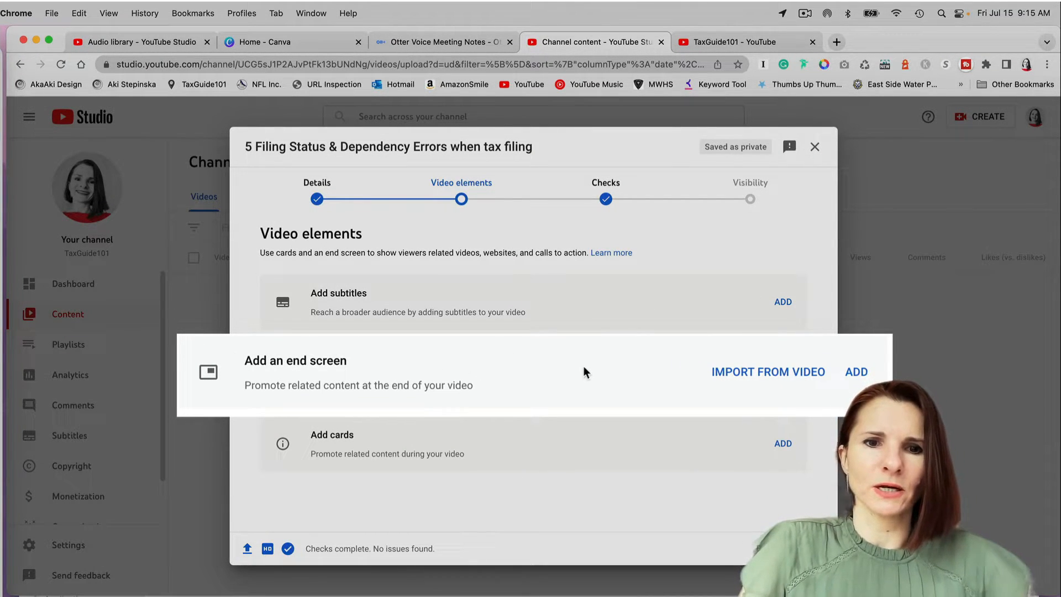
Open the end screen editor for adding elements, preview the closing slide, and place the playhead at 10:00:18
{"action": "left_click", "coordinate": [783, 376]}
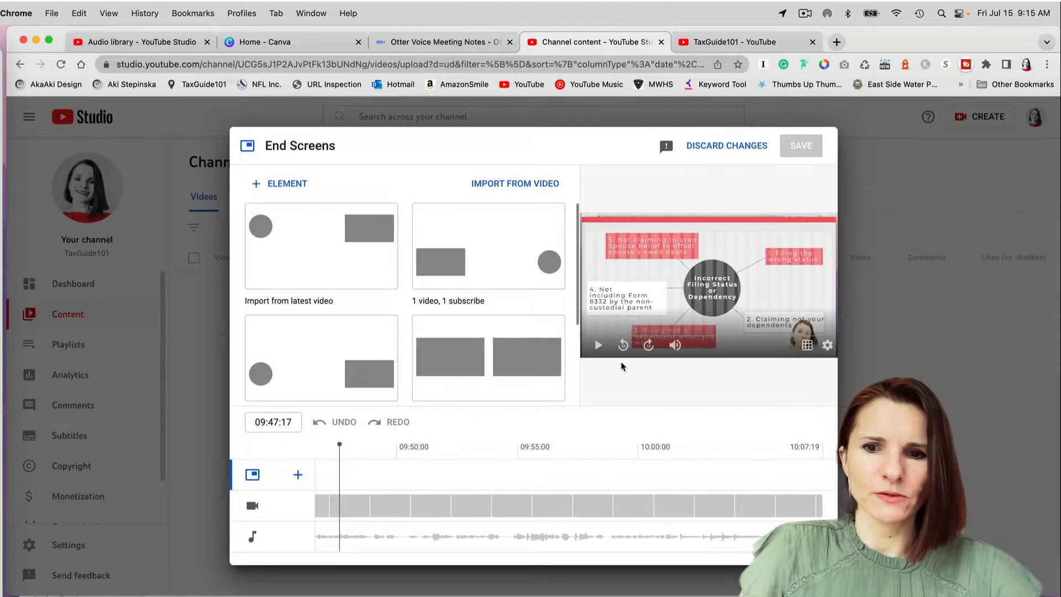
{"action": "left_click", "coordinate": [695, 457]}
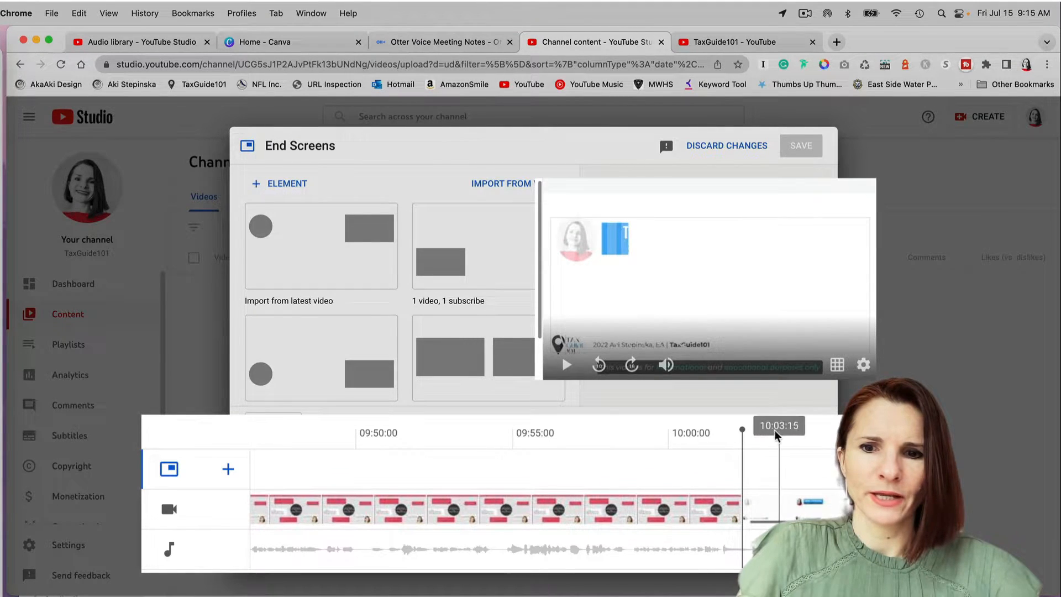
{"action": "left_click_drag", "start_coordinate": [745, 431], "coordinate": [768, 431]}
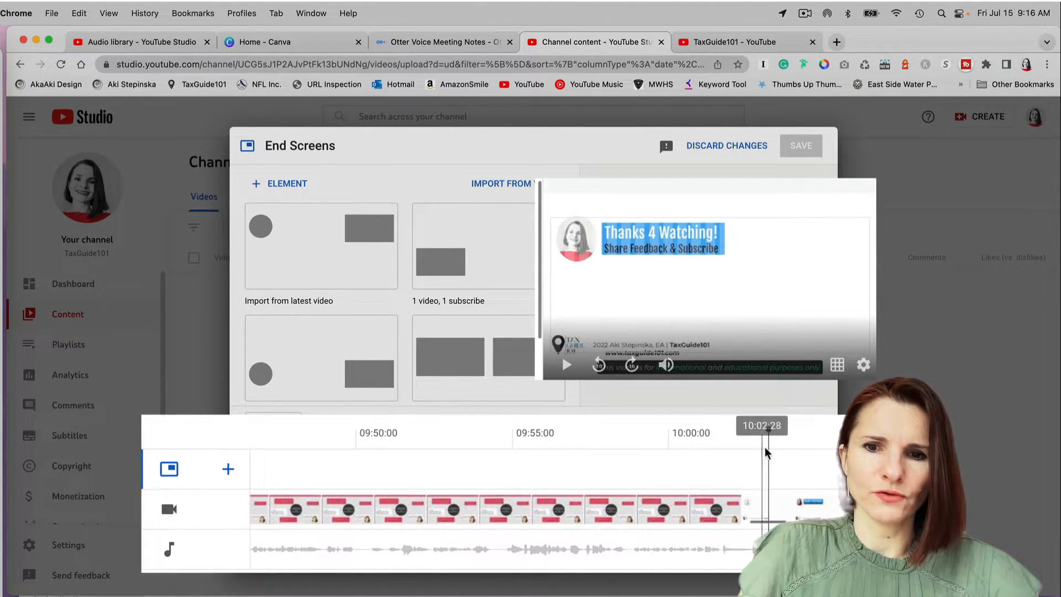
{"action": "left_click_drag", "start_coordinate": [770, 432], "coordinate": [740, 459]}
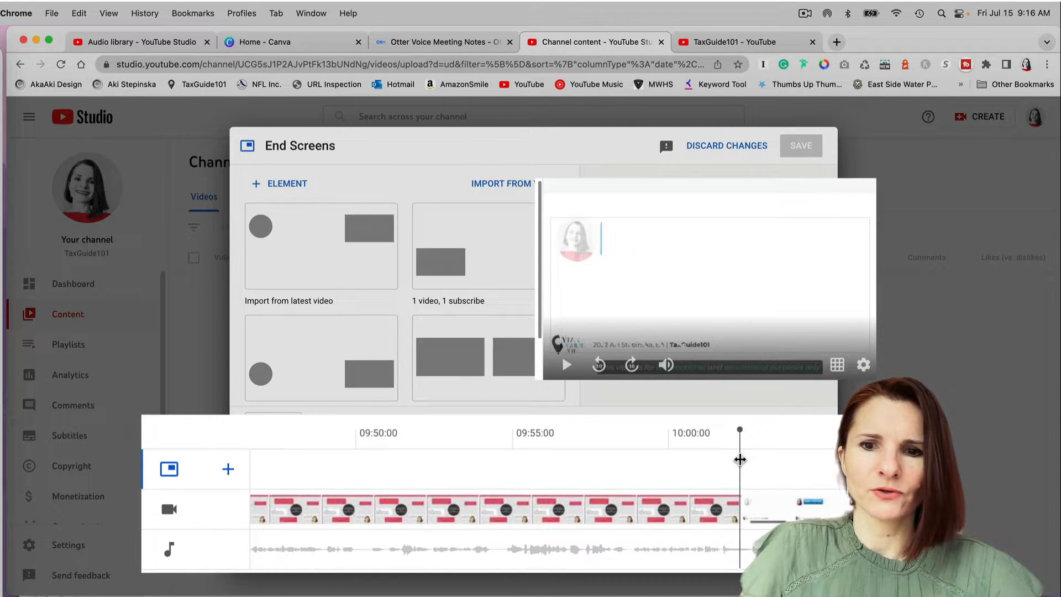
{"action": "left_click_drag", "start_coordinate": [740, 460], "coordinate": [689, 456]}
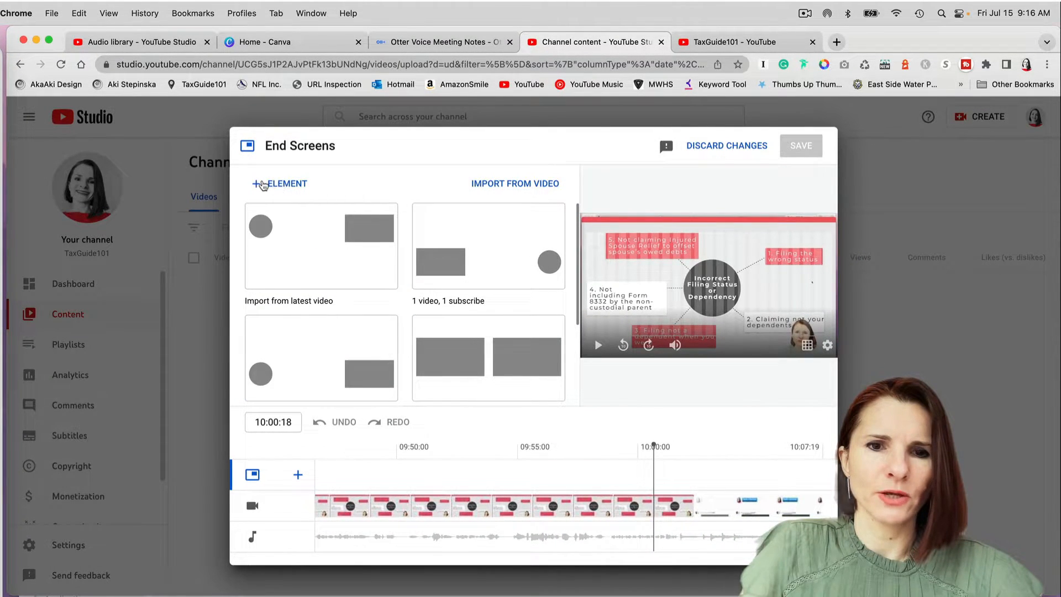
Review the end screen element types and layouts, and apply the "1 playlist, 1 subscribe" template
{"action": "scroll", "coordinate": [303, 273], "scroll_direction": "down", "scroll_amount": 3}
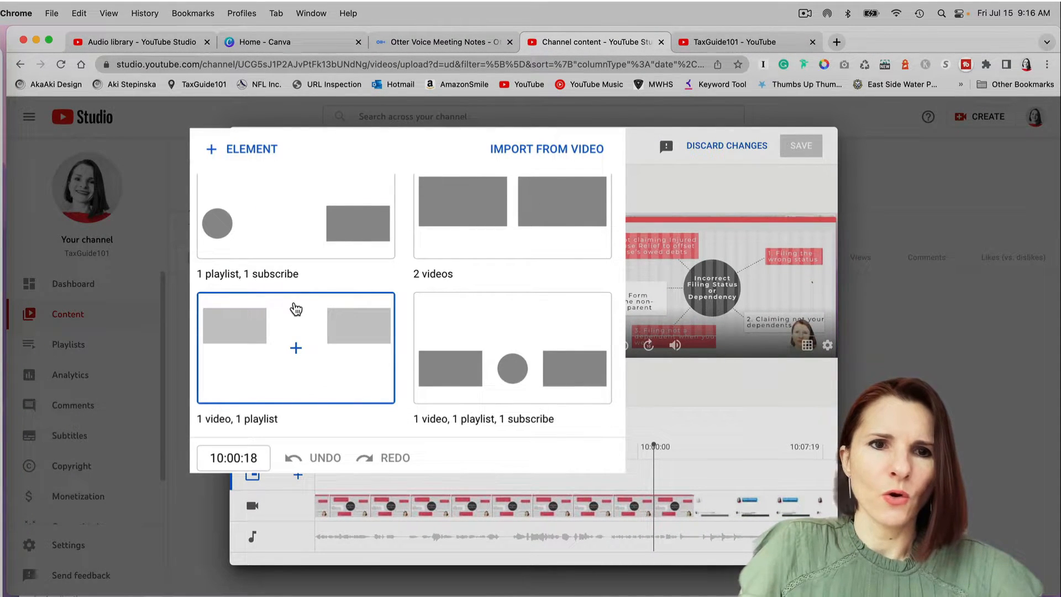
{"action": "scroll", "coordinate": [304, 306], "scroll_direction": "up", "scroll_amount": 4}
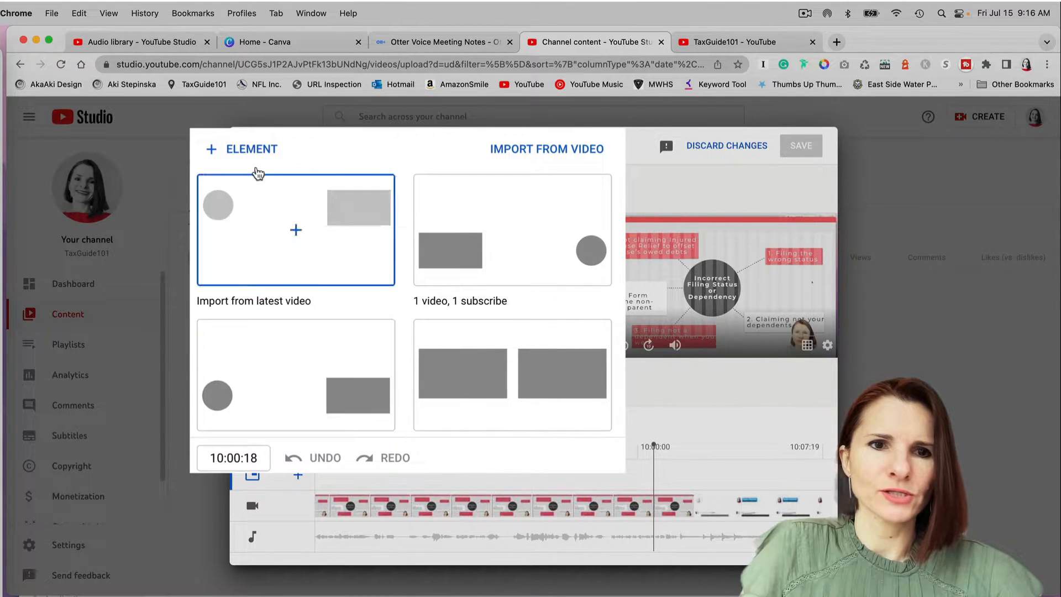
{"action": "left_click", "coordinate": [211, 157]}
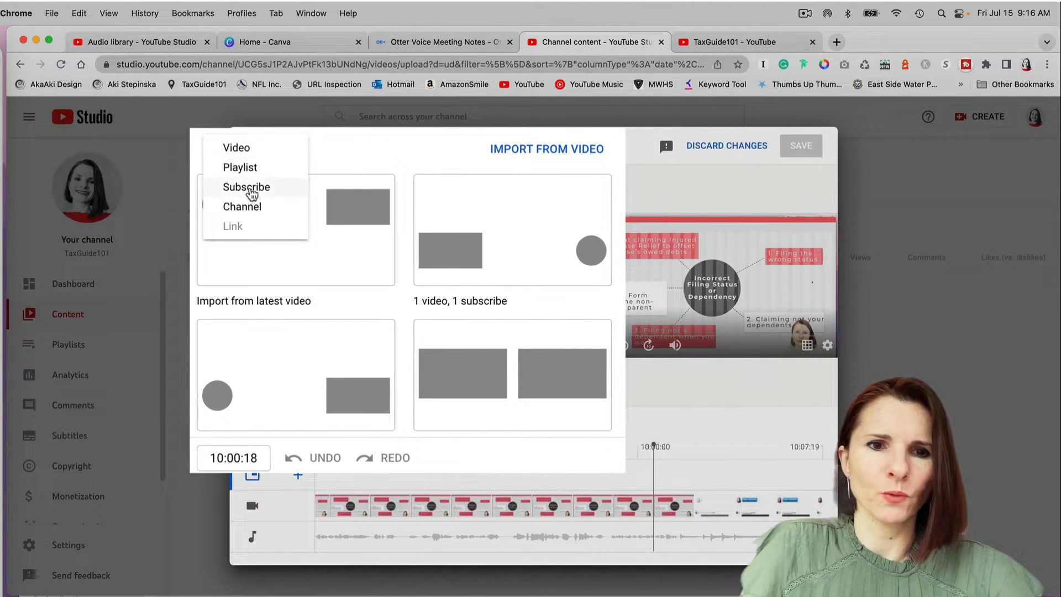
{"action": "left_click", "coordinate": [371, 142]}
{"action": "scroll", "coordinate": [356, 308], "scroll_direction": "down", "scroll_amount": 2}
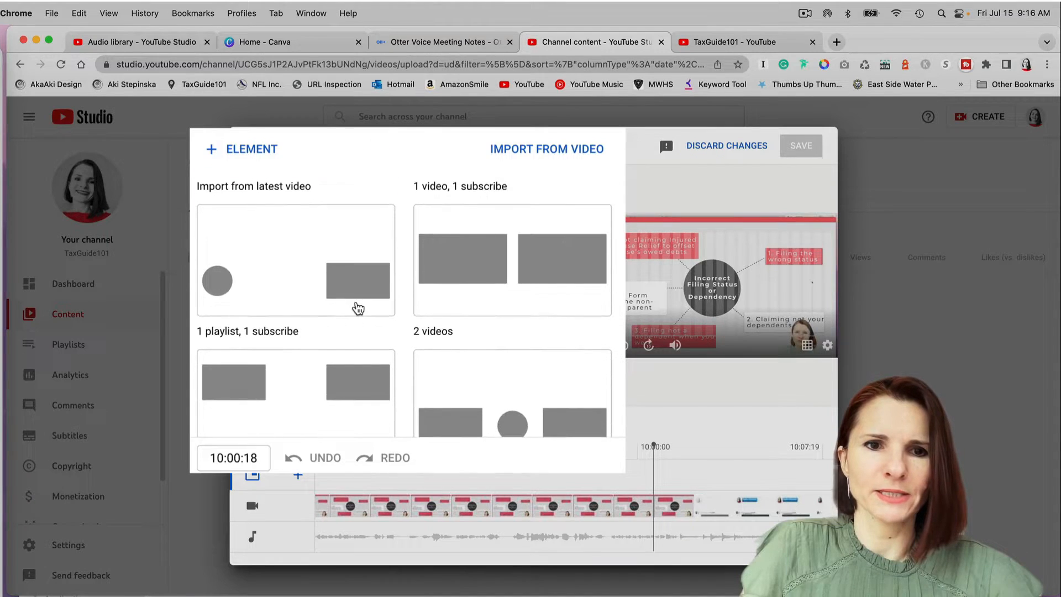
{"action": "left_click", "coordinate": [305, 282]}
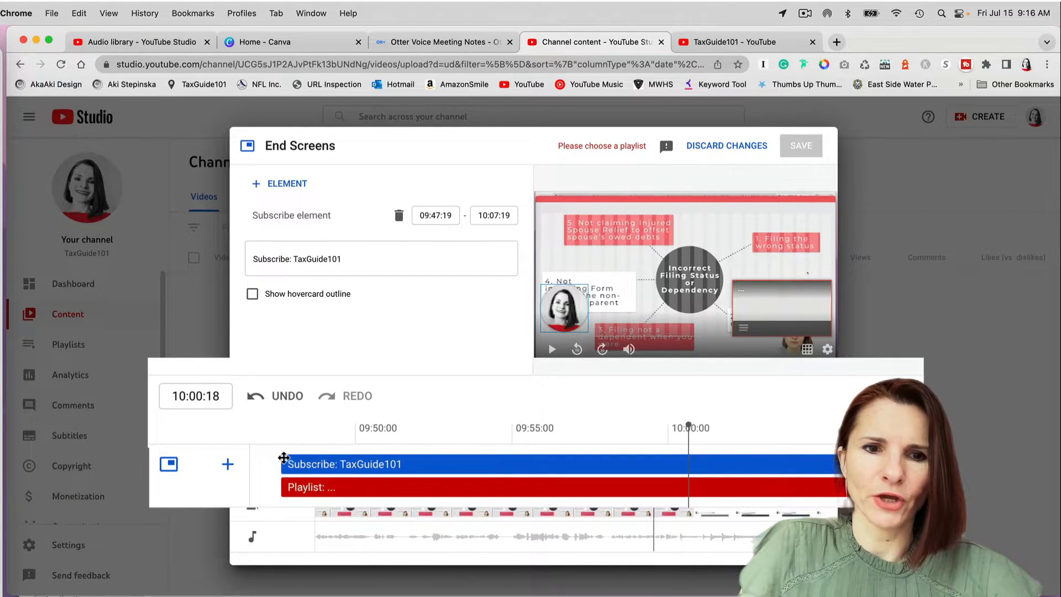
Shorten the Subscribe and Playlist elements on the timeline so both start at 10:00:21
{"action": "left_click", "coordinate": [282, 447]}
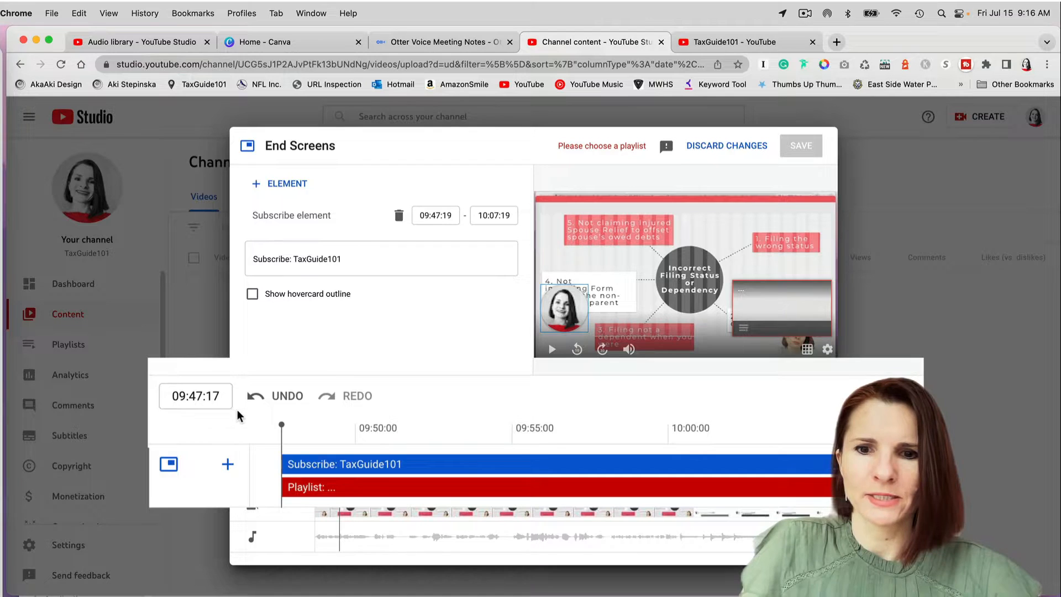
{"action": "left_click", "coordinate": [690, 439]}
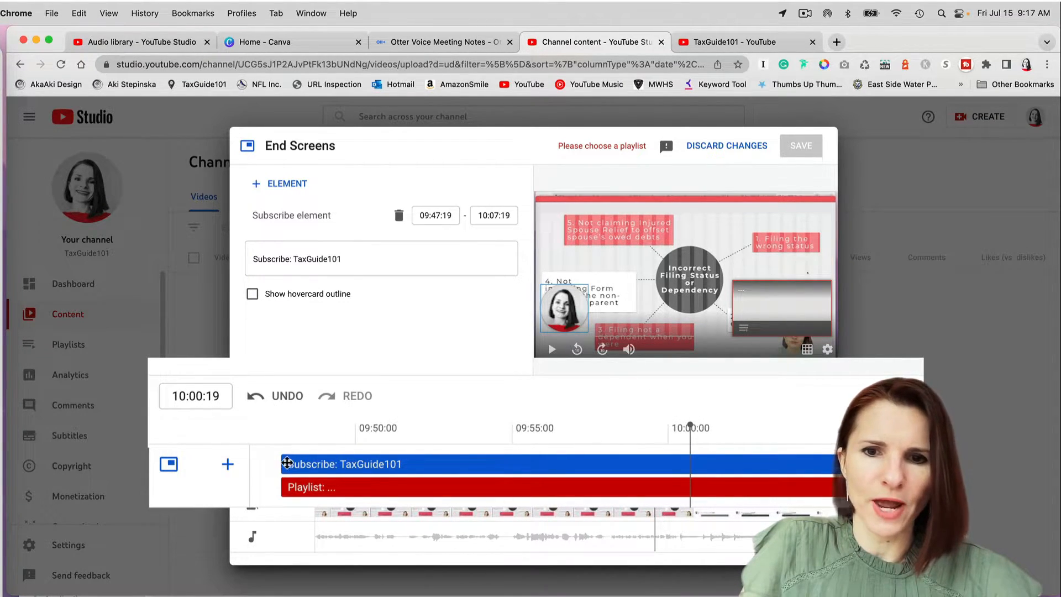
{"action": "left_click_drag", "start_coordinate": [282, 461], "coordinate": [795, 465]}
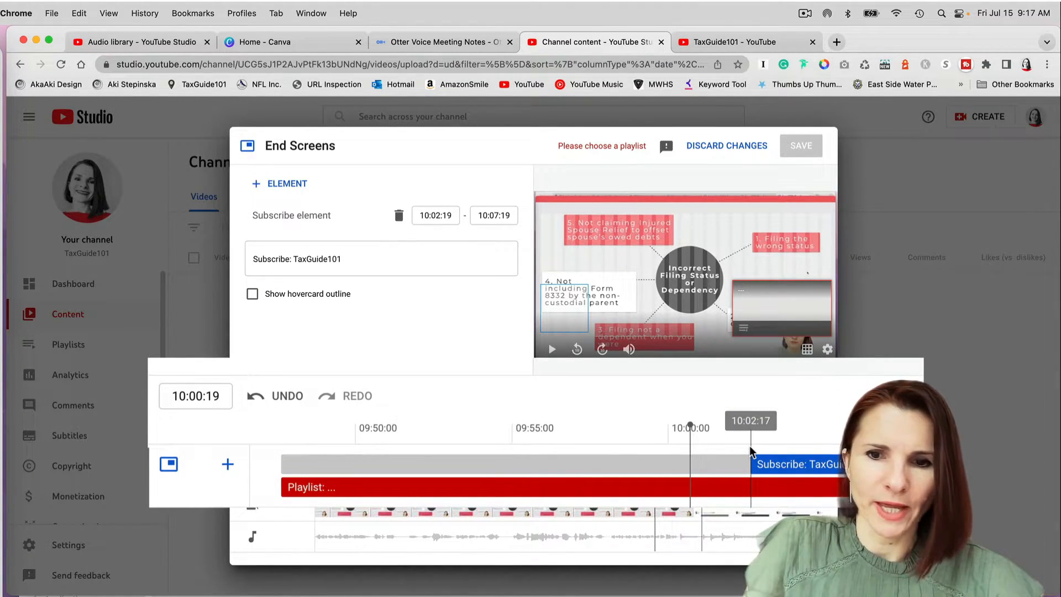
{"action": "left_click_drag", "start_coordinate": [753, 461], "coordinate": [694, 460]}
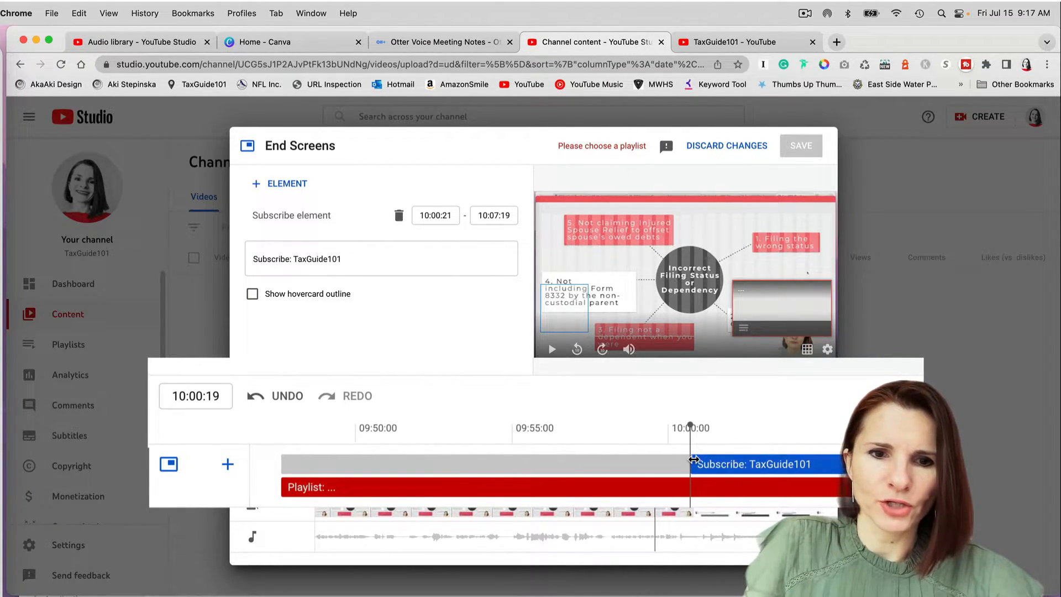
{"action": "left_click", "coordinate": [358, 481]}
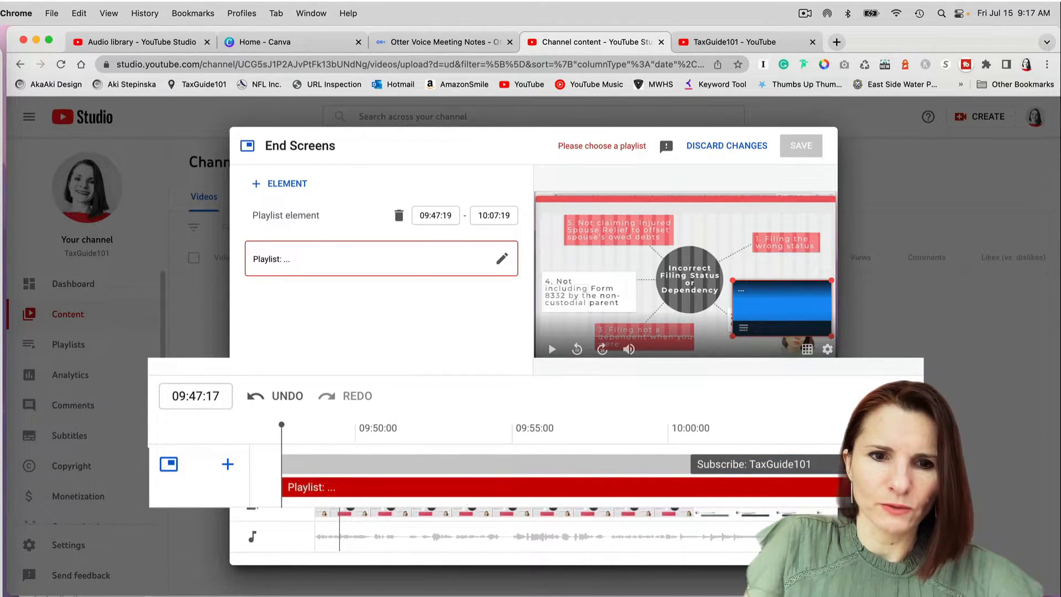
{"action": "left_click_drag", "start_coordinate": [279, 484], "coordinate": [692, 486]}
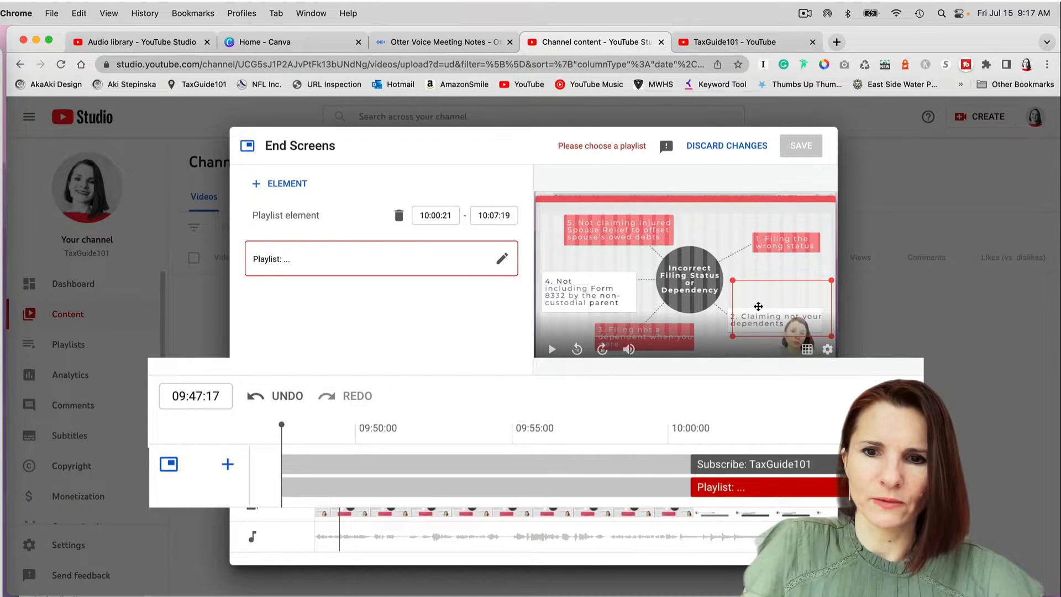
Reposition the Subscribe element to the video frame's upper-left corner and the Playlist element to its upper-right corner
{"action": "left_click", "coordinate": [752, 464]}
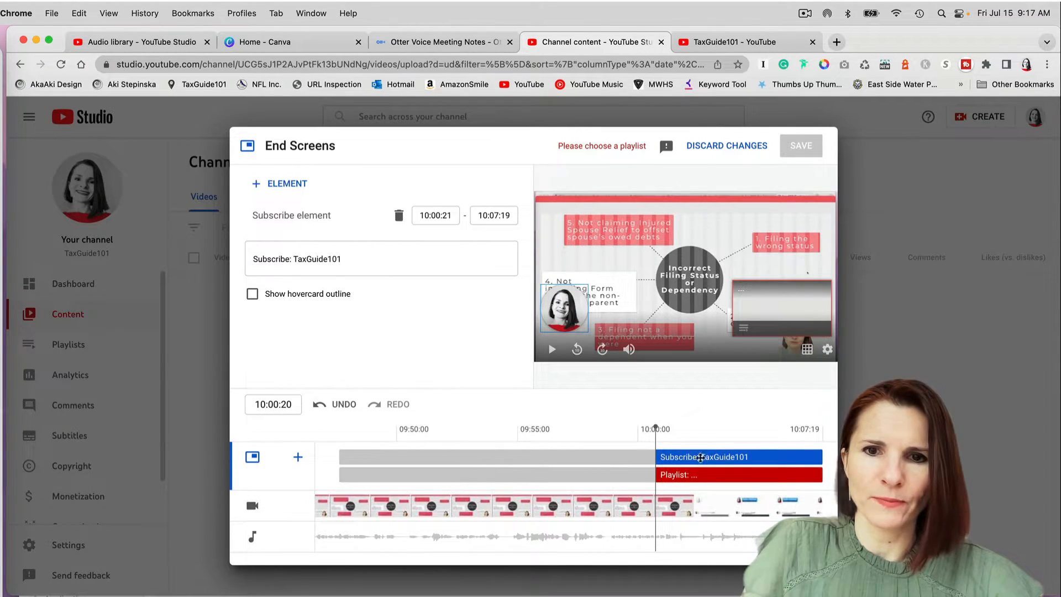
{"action": "left_click_drag", "start_coordinate": [523, 308], "coordinate": [521, 215]}
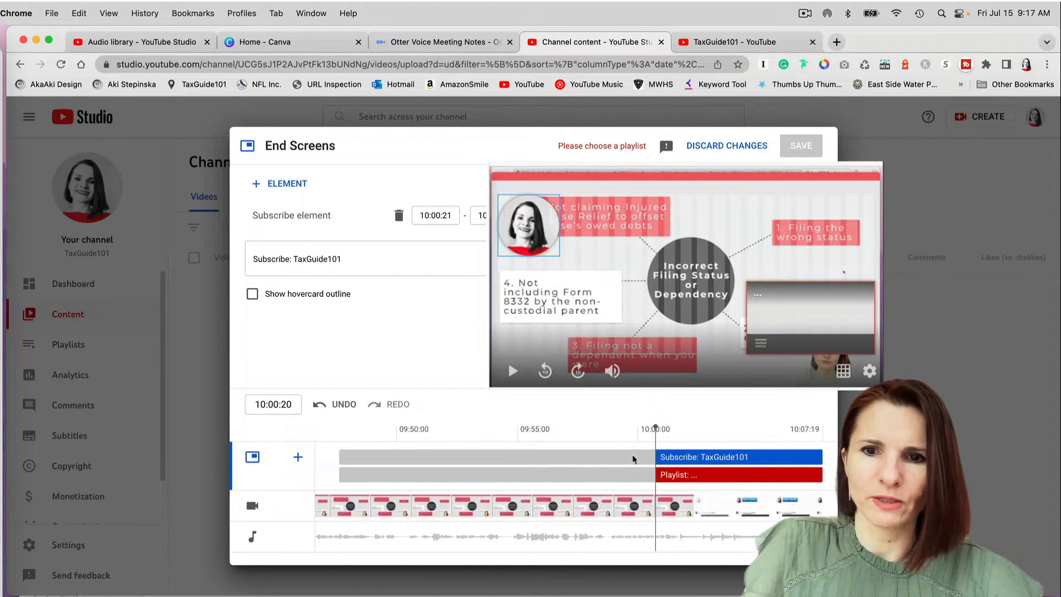
{"action": "left_click", "coordinate": [711, 475]}
{"action": "left_click_drag", "start_coordinate": [787, 338], "coordinate": [813, 235]}
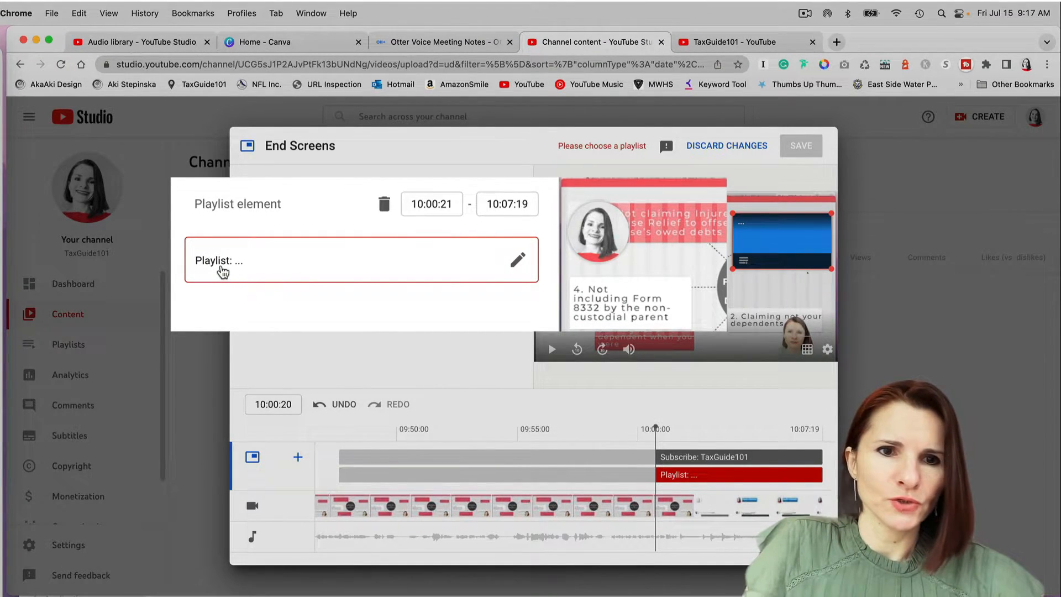
Assign the Tax Mistakes playlist to the Playlist element and save the end screen
{"action": "left_click", "coordinate": [221, 272]}
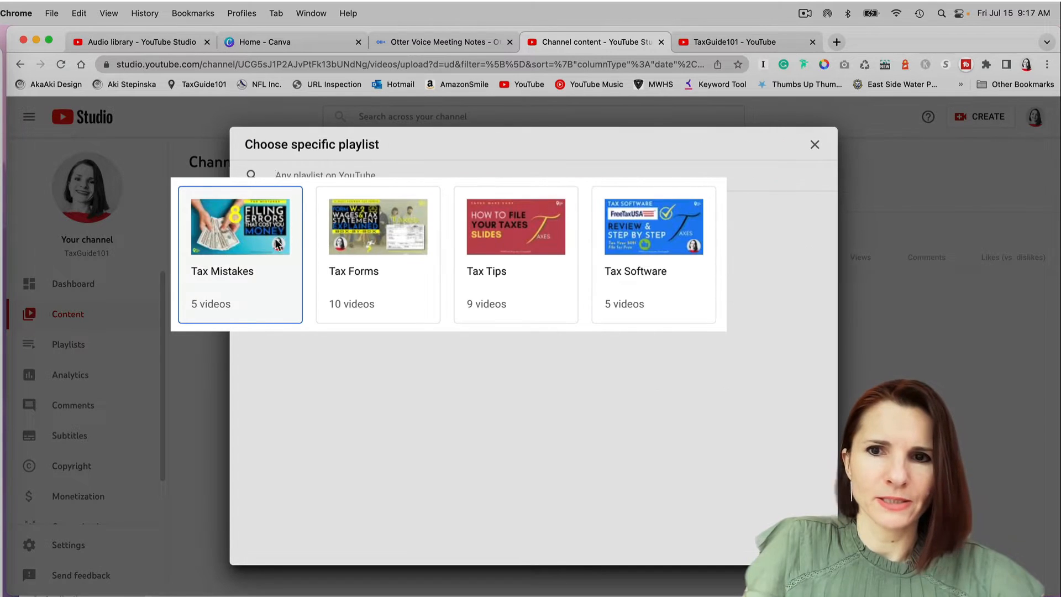
{"action": "left_click", "coordinate": [247, 237]}
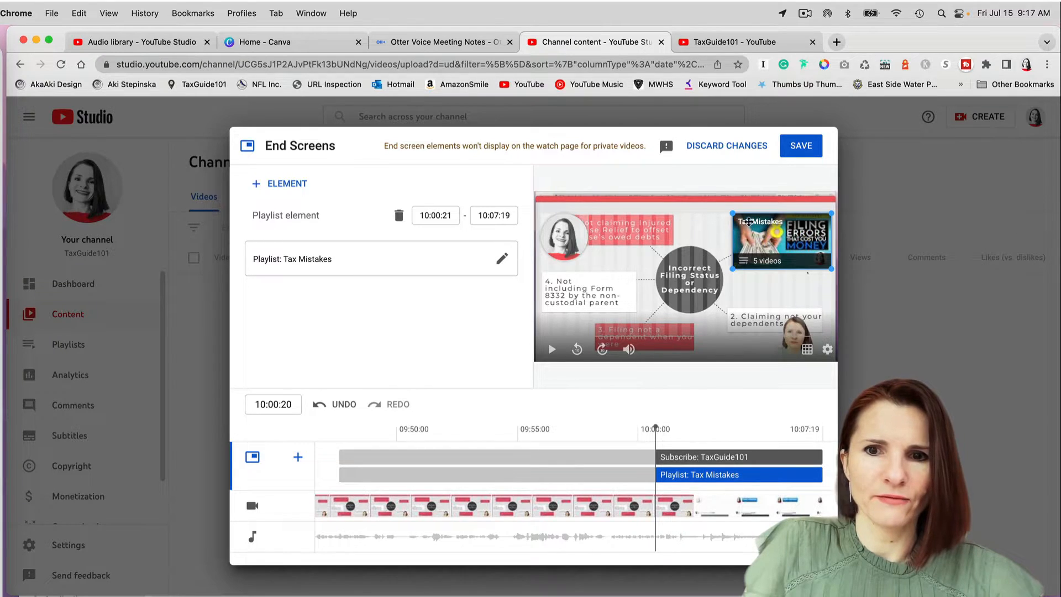
{"action": "left_click", "coordinate": [806, 148]}
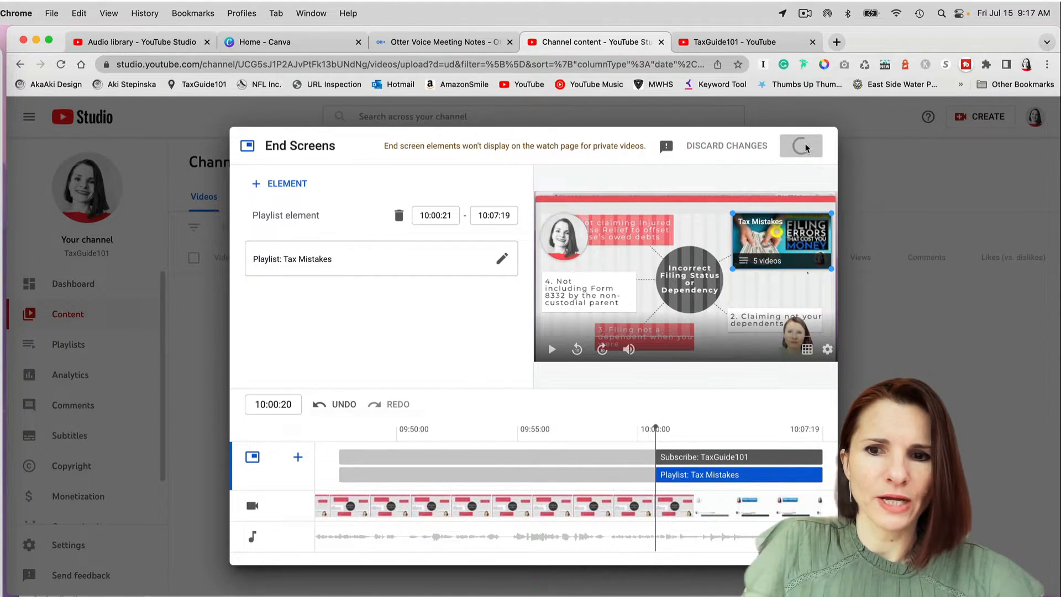
Open the cards editor and add a video card linking to Disorganization Costs You Money
{"action": "left_click", "coordinate": [783, 445]}
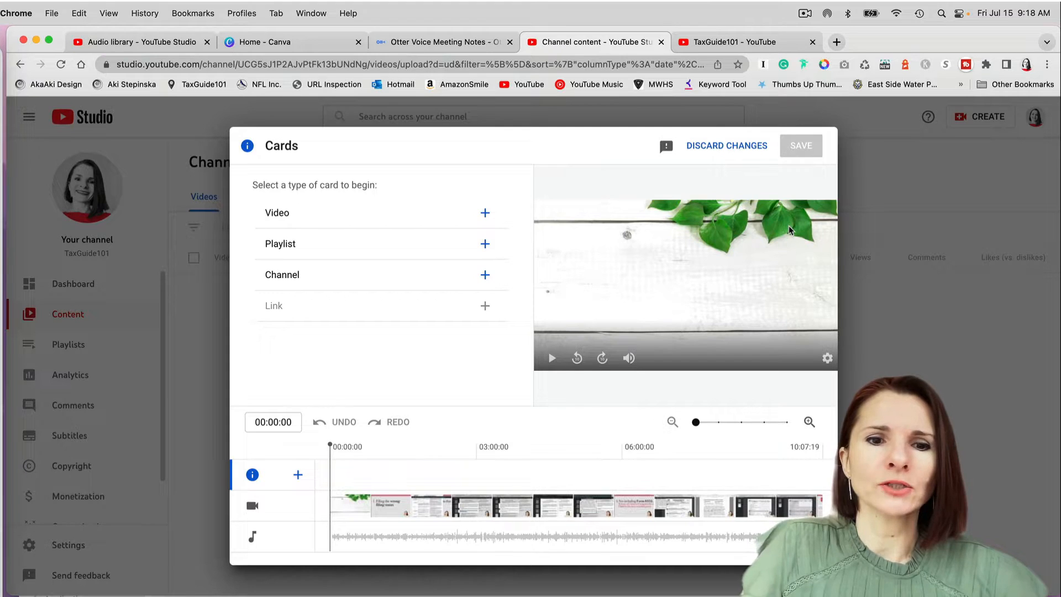
{"action": "left_click", "coordinate": [485, 214]}
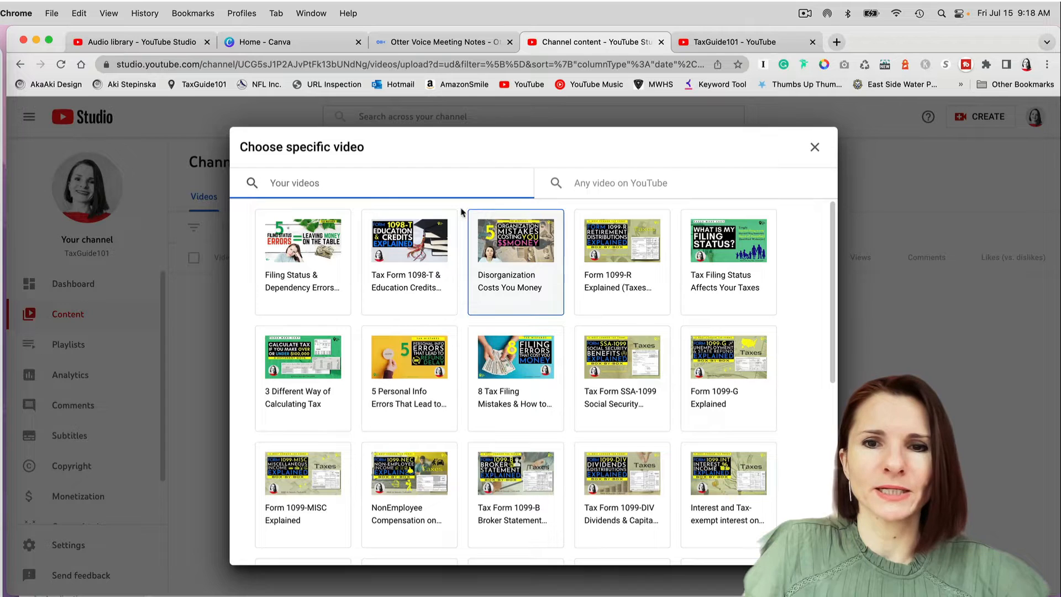
{"action": "left_click", "coordinate": [528, 253]}
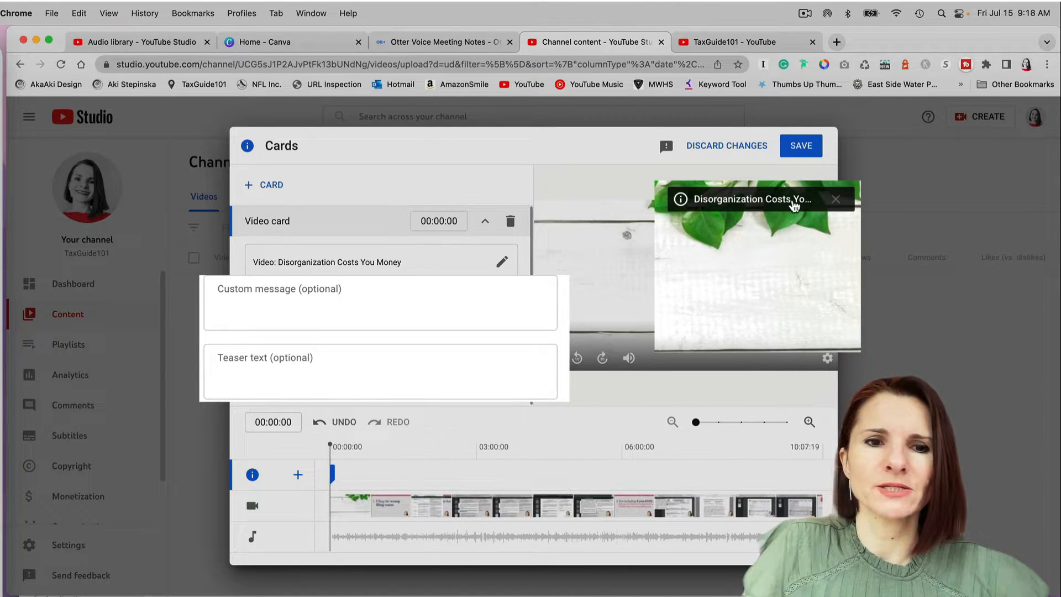
Set the video card's teaser text to "For More Info" and expand the card in the preview
{"action": "left_click", "coordinate": [274, 372]}
{"action": "type", "text": "For More Info"}
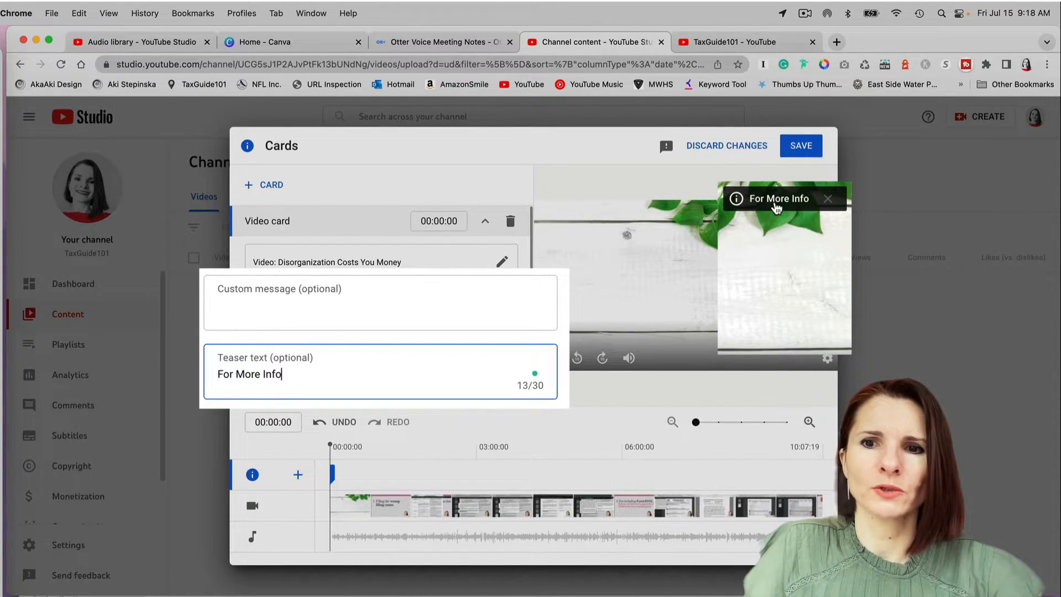
{"action": "left_click", "coordinate": [775, 205]}
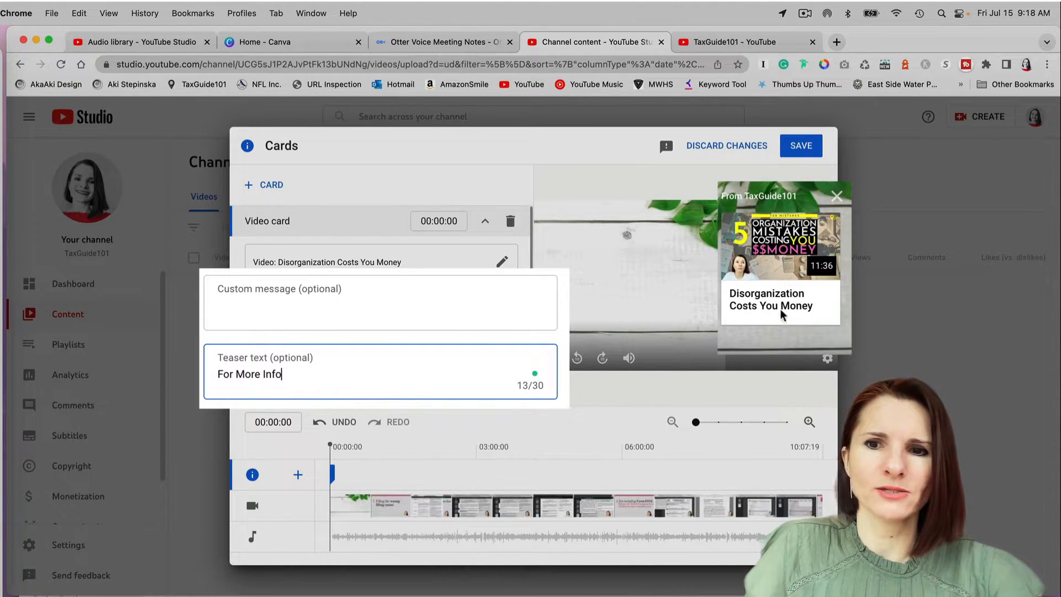
Try the custom message "Don't lose on your refund" on the video card, clear it, and collapse the card preview
{"action": "left_click", "coordinate": [285, 298]}
{"action": "type", "text": "Don't lose"}
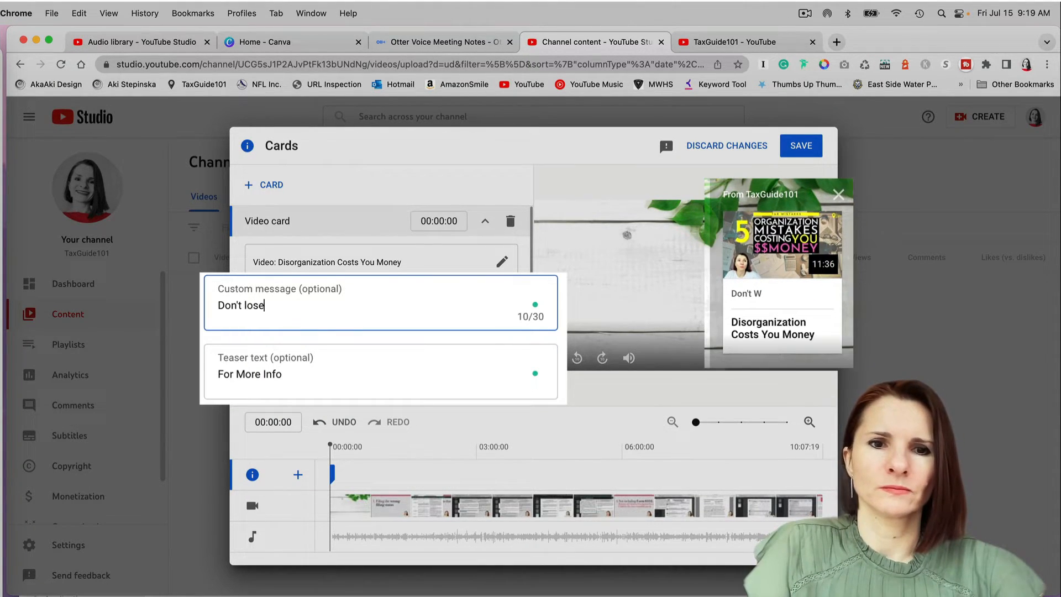
{"action": "type", "text": " on your refund"}
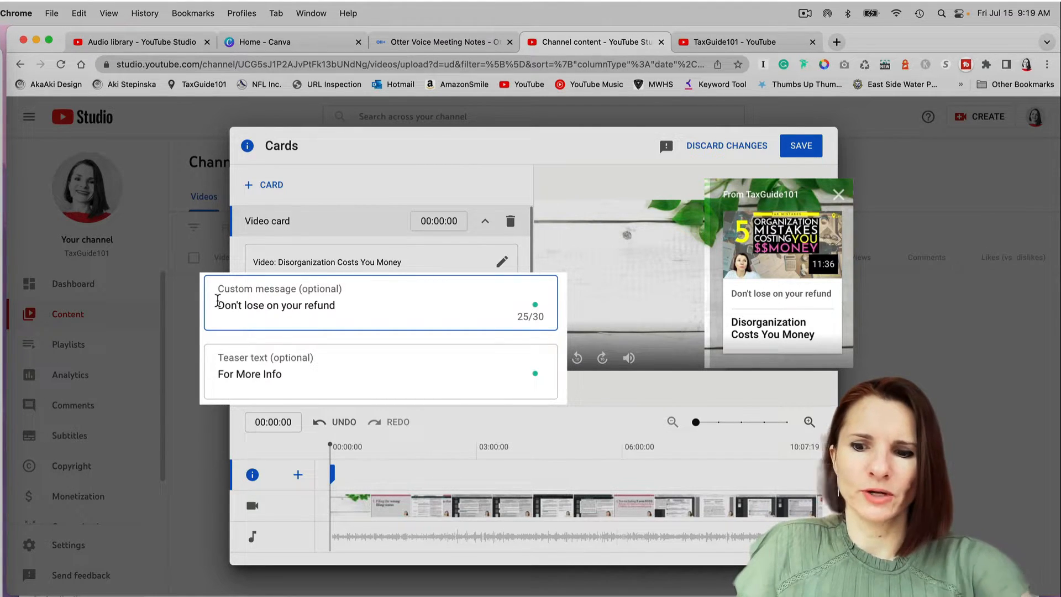
{"action": "left_click", "coordinate": [217, 302]}
{"action": "left_click", "coordinate": [349, 301]}
{"action": "key", "text": "BackSpace"}
{"action": "key", "text": "BackSpace"}
{"action": "key", "text": "BackSpace"}
{"action": "key", "text": "BackSpace"}
{"action": "key", "text": "BackSpace"}
{"action": "key", "text": "BackSpace"}
{"action": "key", "text": "BackSpace"}
{"action": "key", "text": "BackSpace"}
{"action": "key", "text": "BackSpace"}
{"action": "key", "text": "BackSpace"}
{"action": "key", "text": "BackSpace"}
{"action": "key", "text": "BackSpace"}
{"action": "key", "text": "BackSpace"}
{"action": "key", "text": "BackSpace"}
{"action": "key", "text": "BackSpace"}
{"action": "key", "text": "BackSpace"}
{"action": "key", "text": "BackSpace"}
{"action": "key", "text": "BackSpace"}
{"action": "key", "text": "BackSpace"}
{"action": "key", "text": "BackSpace"}
{"action": "key", "text": "BackSpace"}
{"action": "key", "text": "BackSpace"}
{"action": "key", "text": "BackSpace"}
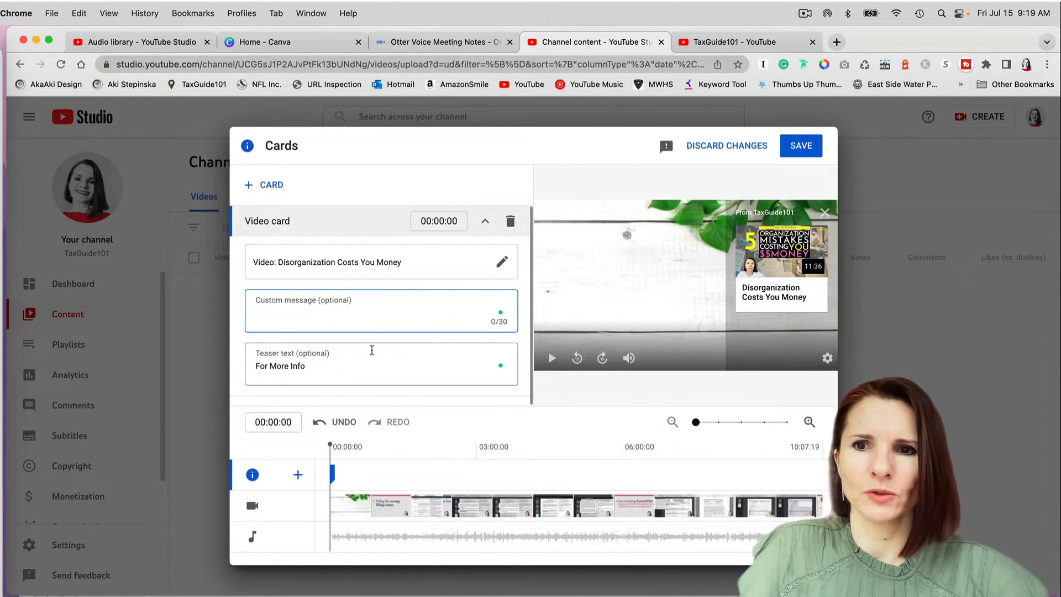
{"action": "left_click", "coordinate": [417, 365]}
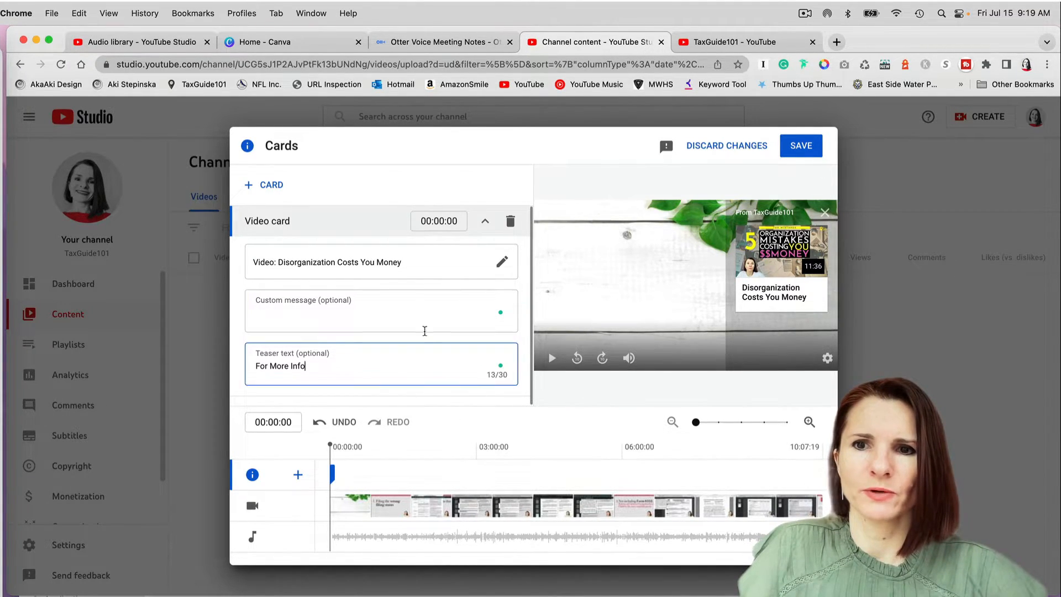
{"action": "left_click", "coordinate": [824, 212]}
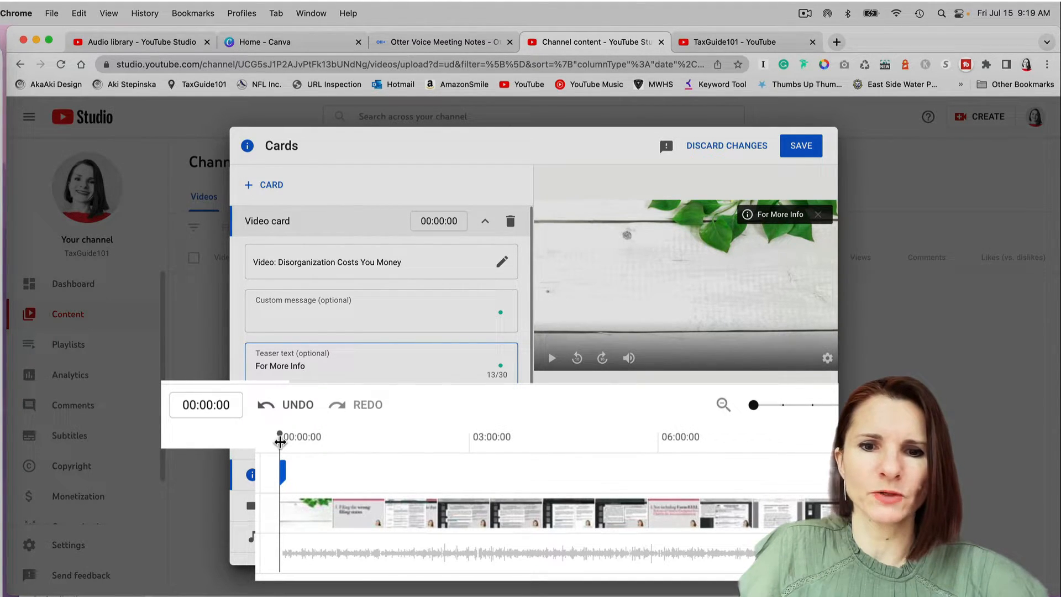
Move the video card's marker on the timeline to 05:04:28 and the playhead to 05:04:05
{"action": "left_click_drag", "start_coordinate": [280, 441], "coordinate": [599, 482]}
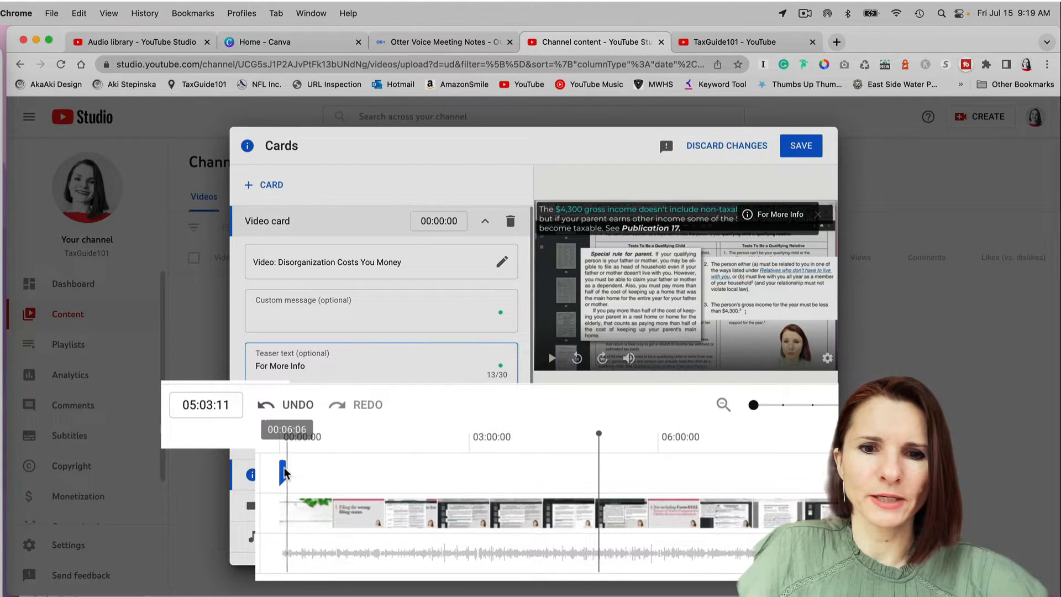
{"action": "left_click_drag", "start_coordinate": [280, 470], "coordinate": [603, 484]}
{"action": "mouse_move", "coordinate": [598, 436]}
{"action": "left_mouse_down"}
{"action": "mouse_move", "coordinate": [537, 442]}
{"action": "mouse_move", "coordinate": [598, 442]}
{"action": "left_mouse_up"}
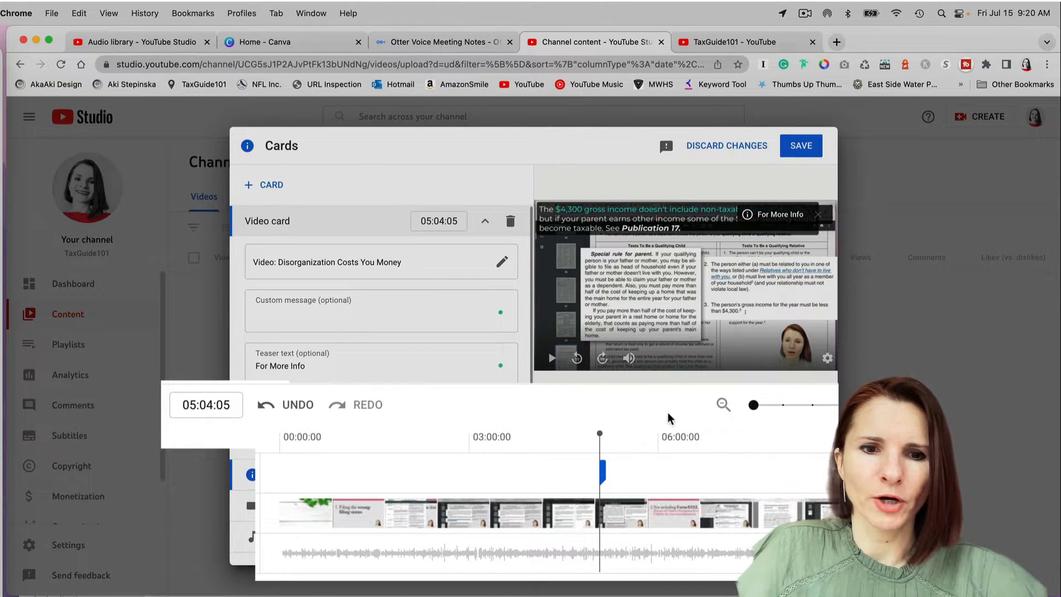
{"action": "mouse_move", "coordinate": [605, 471]}
{"action": "left_mouse_down"}
{"action": "mouse_move", "coordinate": [273, 473]}
{"action": "mouse_move", "coordinate": [534, 471]}
{"action": "mouse_move", "coordinate": [604, 484]}
{"action": "mouse_move", "coordinate": [602, 468]}
{"action": "left_mouse_up"}
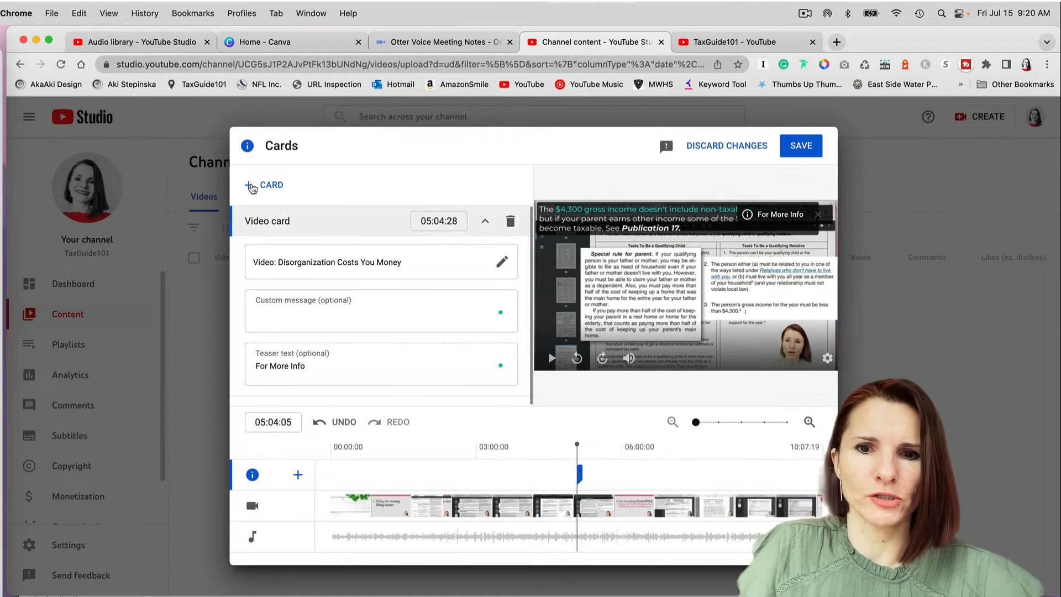
Save the cards and advance the upload through the checks to the visibility settings
{"action": "left_click", "coordinate": [807, 150]}
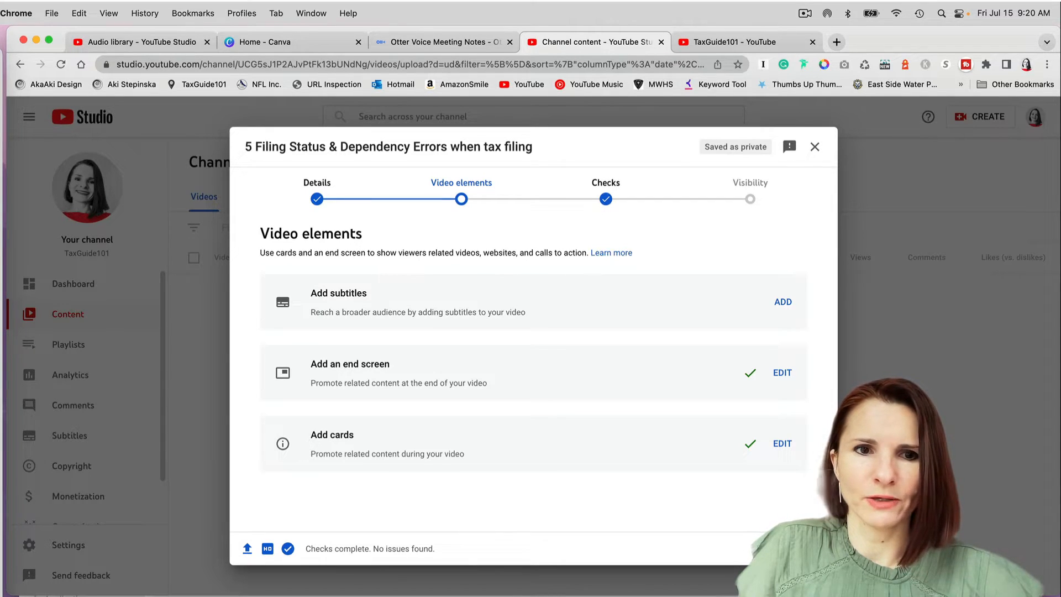
{"action": "left_click", "coordinate": [805, 548]}
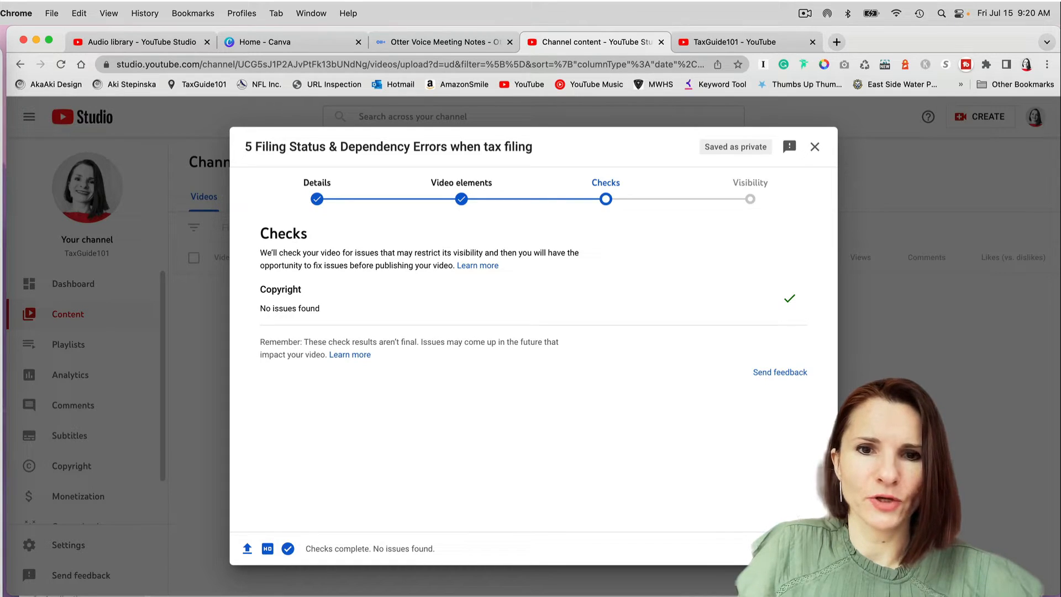
{"action": "left_click", "coordinate": [805, 549]}
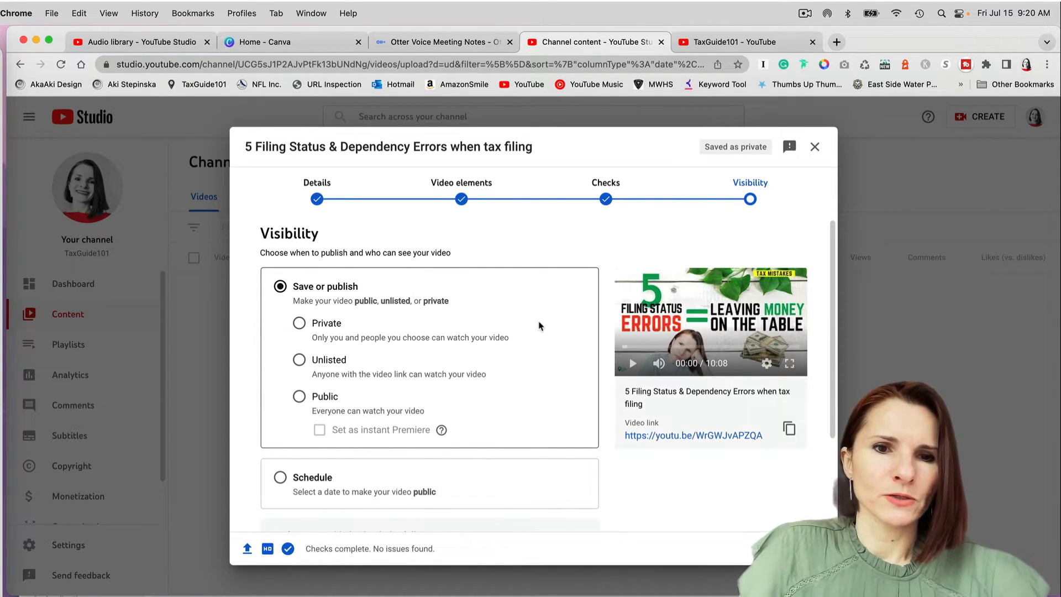
{"action": "scroll", "coordinate": [540, 326], "scroll_direction": "down", "scroll_amount": 3}
{"action": "scroll", "coordinate": [539, 326], "scroll_direction": "up", "scroll_amount": 3}
{"action": "scroll", "coordinate": [536, 326], "scroll_direction": "down", "scroll_amount": 1}
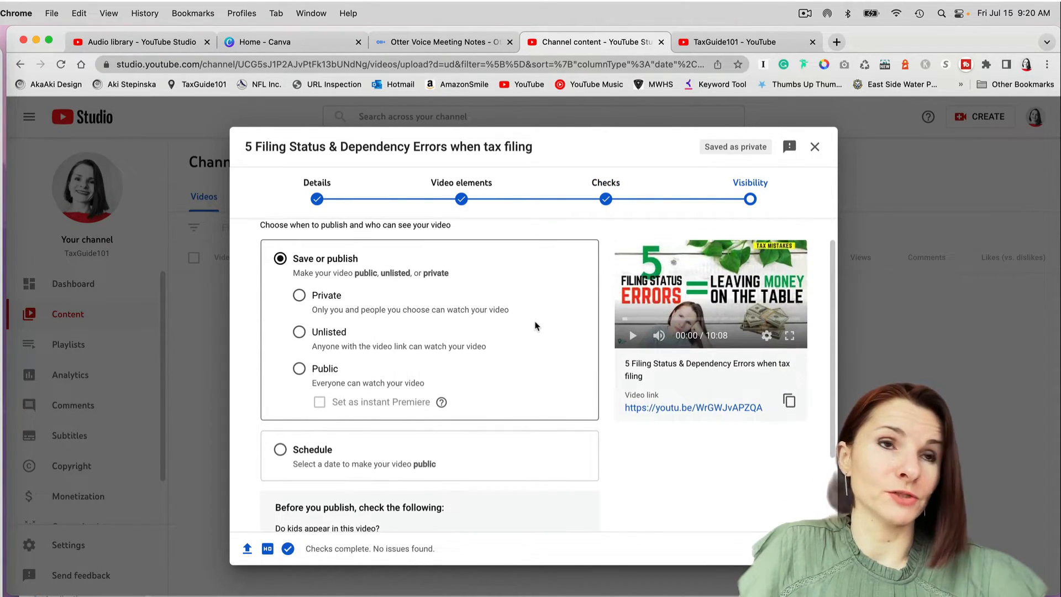
Try the Private, Unlisted and Public visibility options for the video in turn
{"action": "left_click", "coordinate": [300, 297]}
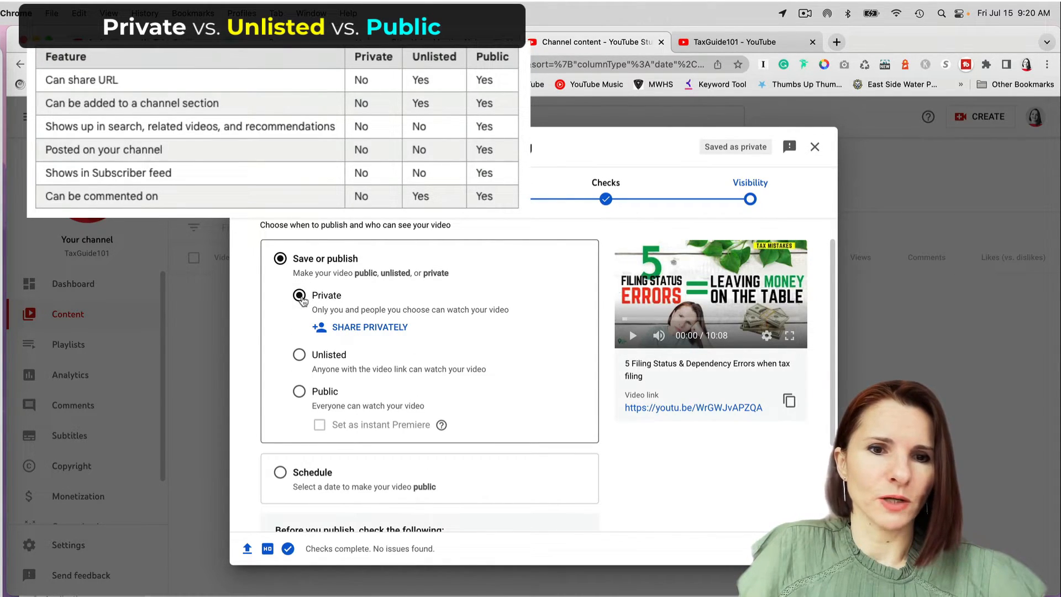
{"action": "left_click", "coordinate": [299, 354]}
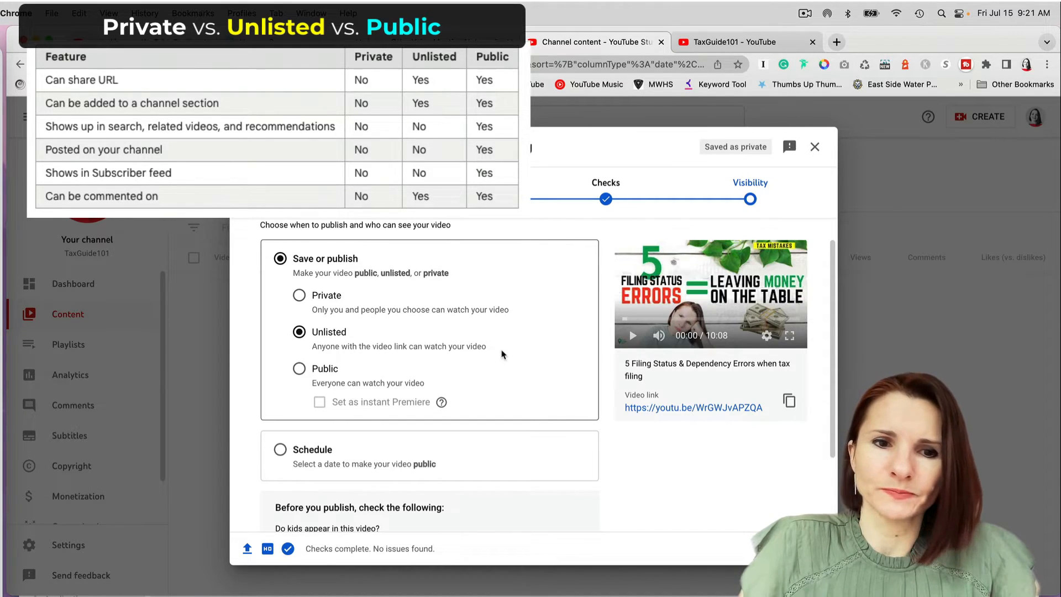
{"action": "left_click", "coordinate": [299, 368]}
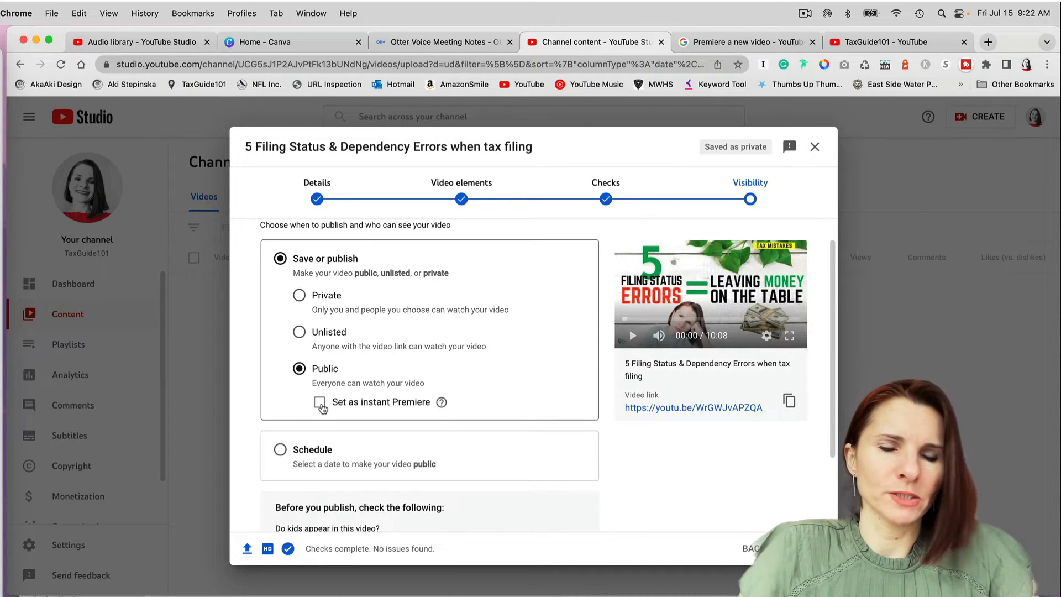
{"action": "mouse_move", "coordinate": [446, 406]}
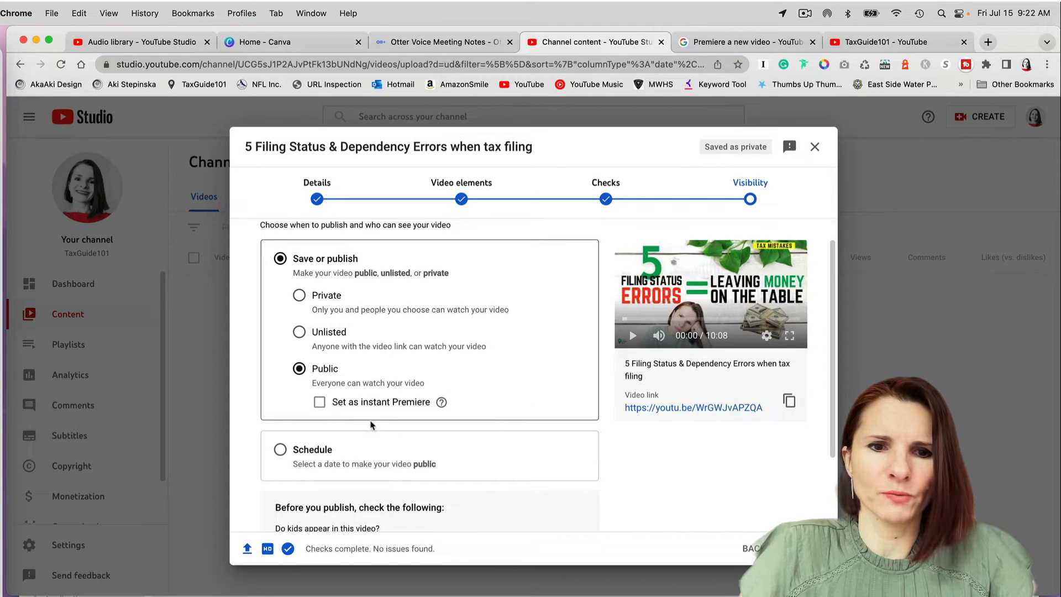
{"action": "scroll", "coordinate": [464, 395], "scroll_direction": "down", "scroll_amount": 1}
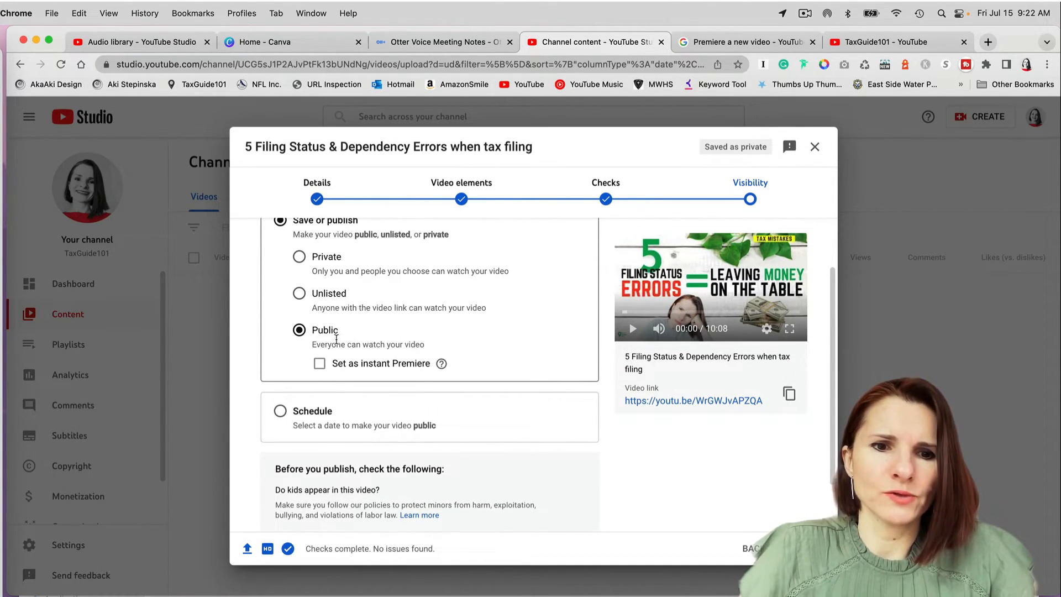
{"action": "scroll", "coordinate": [508, 357], "scroll_direction": "up", "scroll_amount": 1}
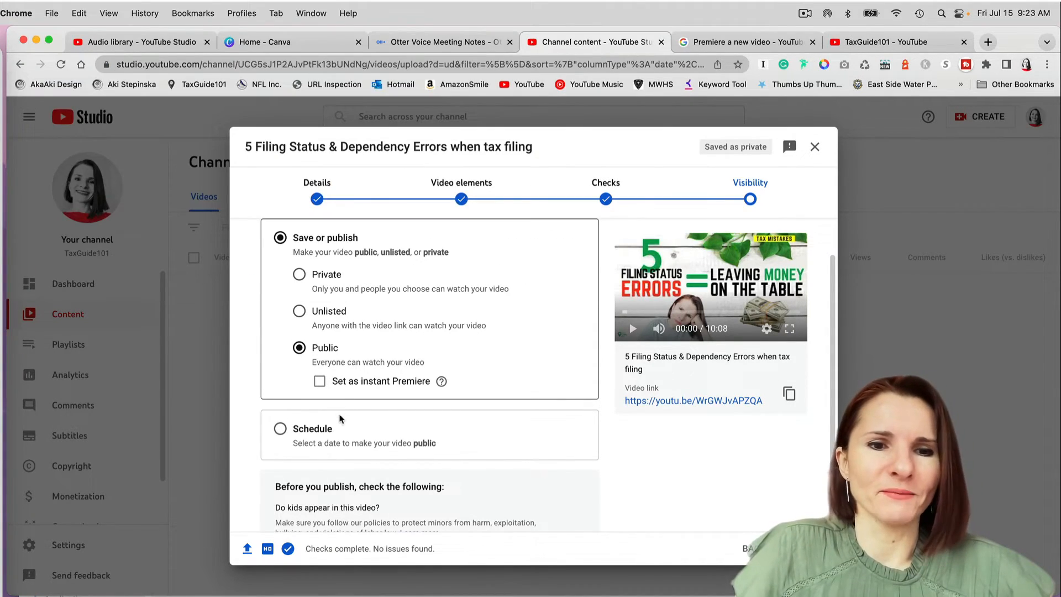
Schedule the video to go public on Jul 16, 2022 at 8:00 AM and confirm the scheduling
{"action": "left_click", "coordinate": [281, 429]}
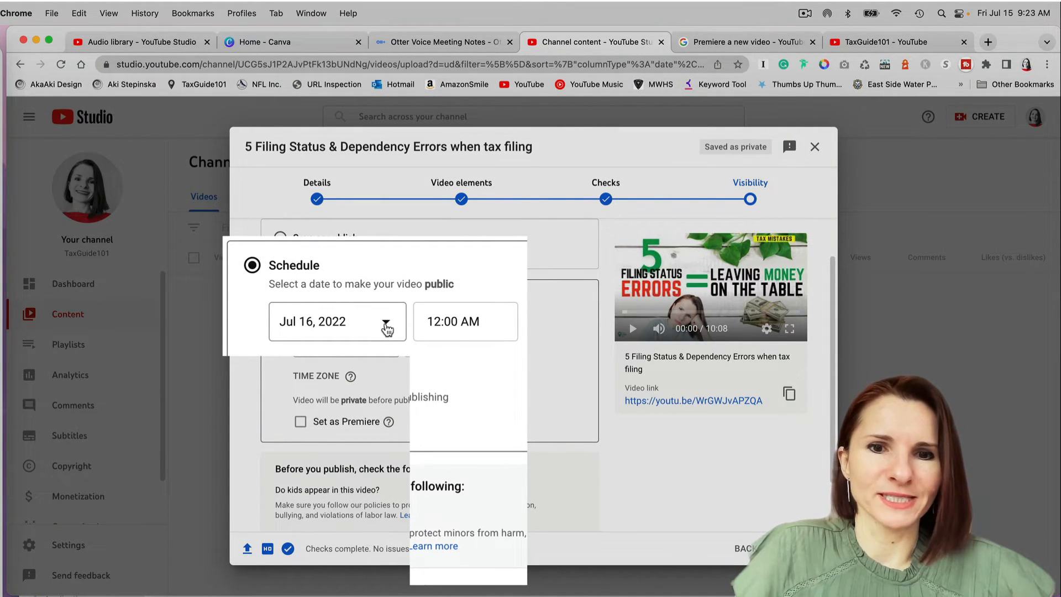
{"action": "left_click", "coordinate": [489, 326]}
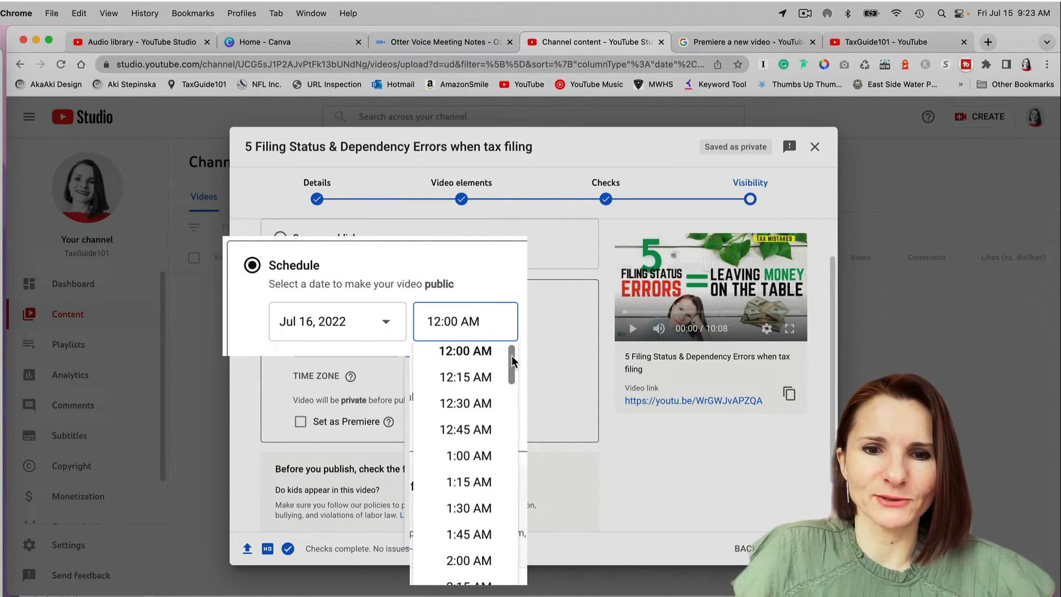
{"action": "left_click_drag", "start_coordinate": [516, 361], "coordinate": [519, 439]}
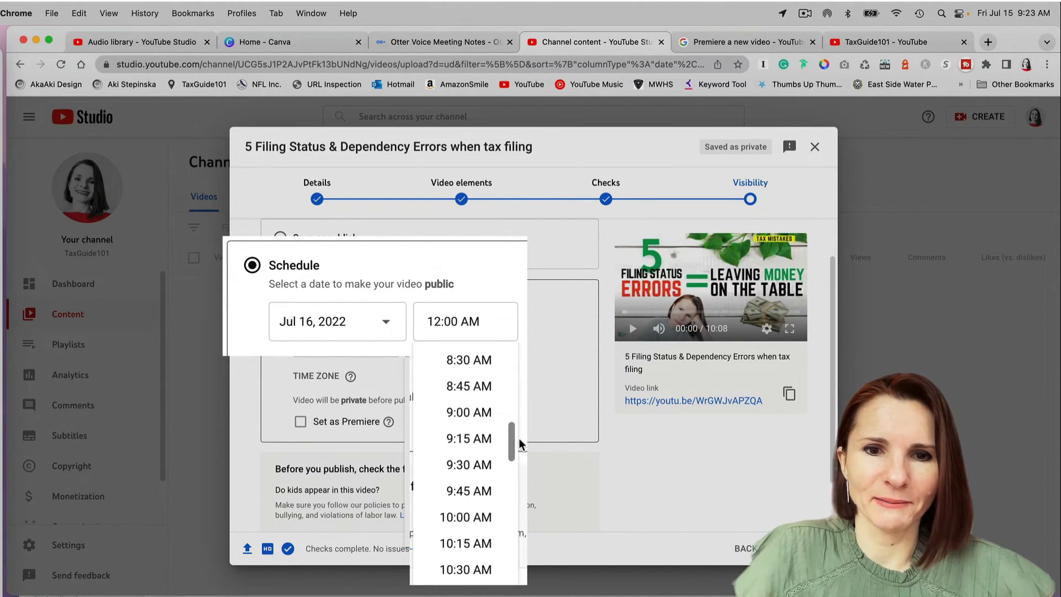
{"action": "scroll", "coordinate": [486, 386], "scroll_direction": "up", "scroll_amount": 2}
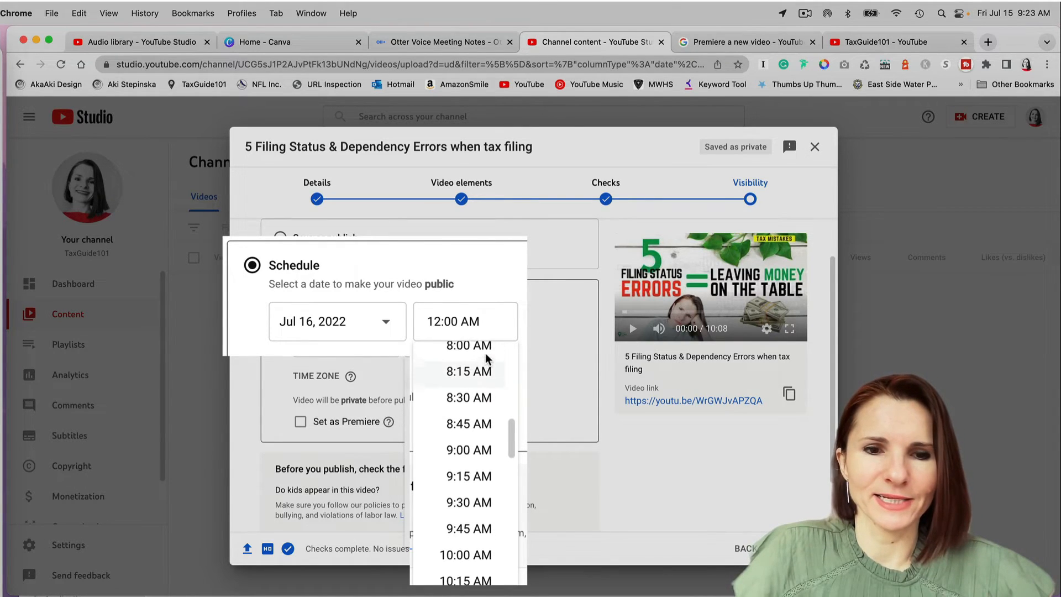
{"action": "left_click", "coordinate": [488, 359]}
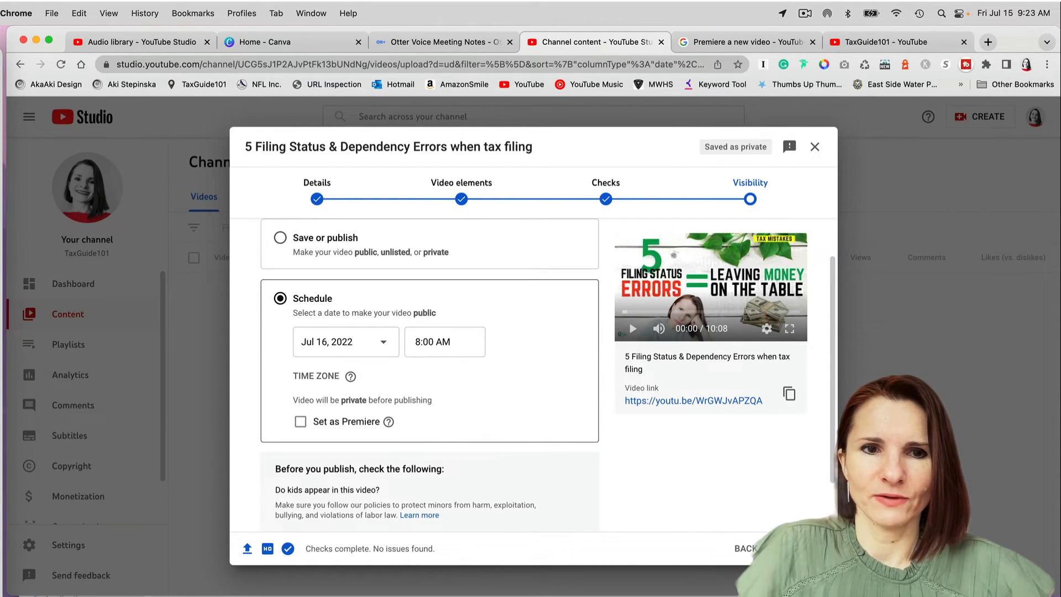
{"action": "left_click", "coordinate": [796, 549]}
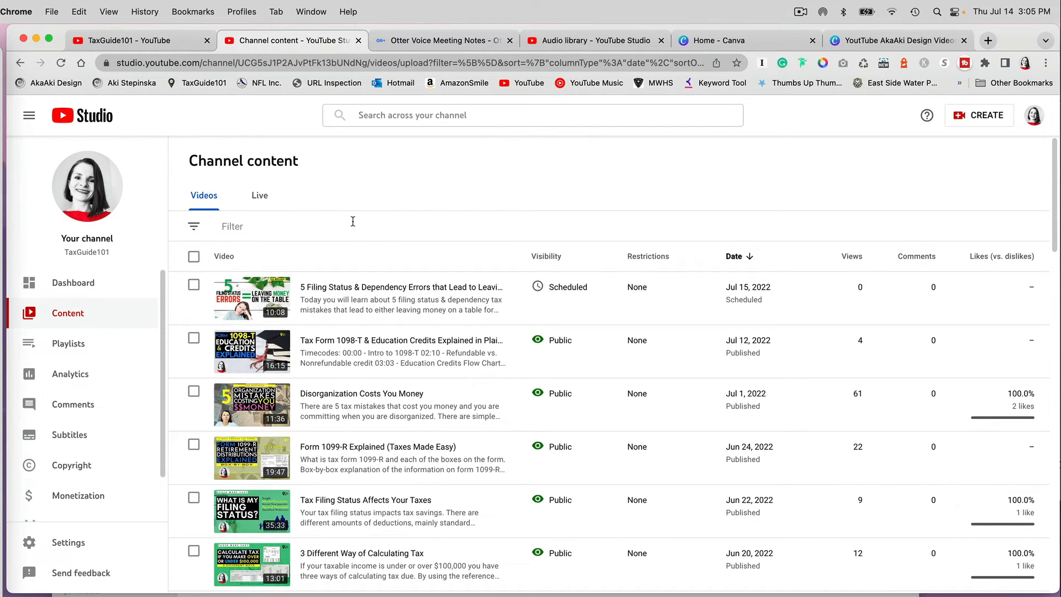
{"action": "left_click", "coordinate": [148, 41]}
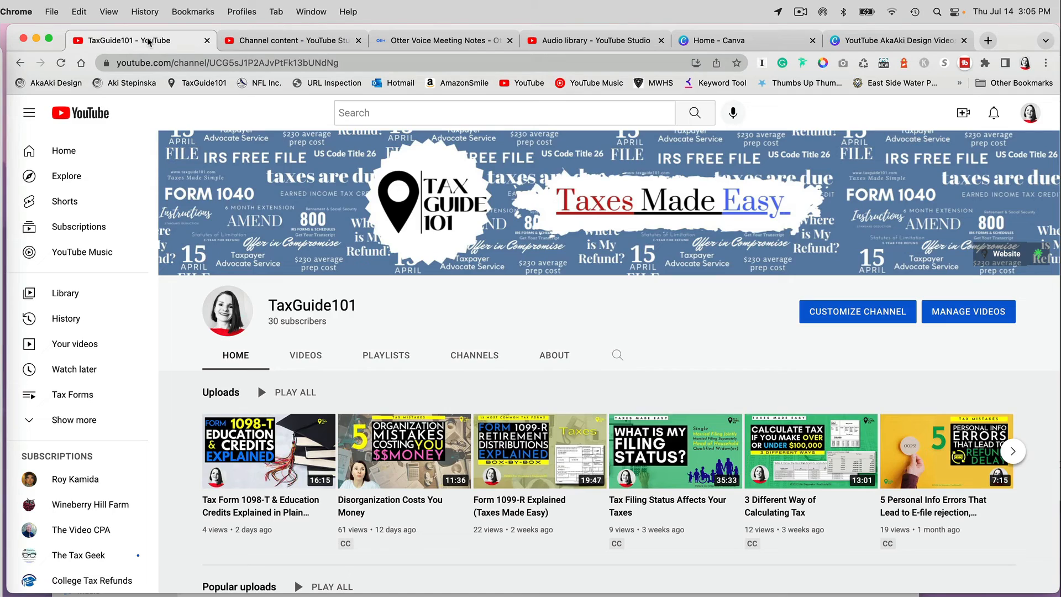
{"action": "scroll", "coordinate": [239, 365], "scroll_direction": "down", "scroll_amount": 3}
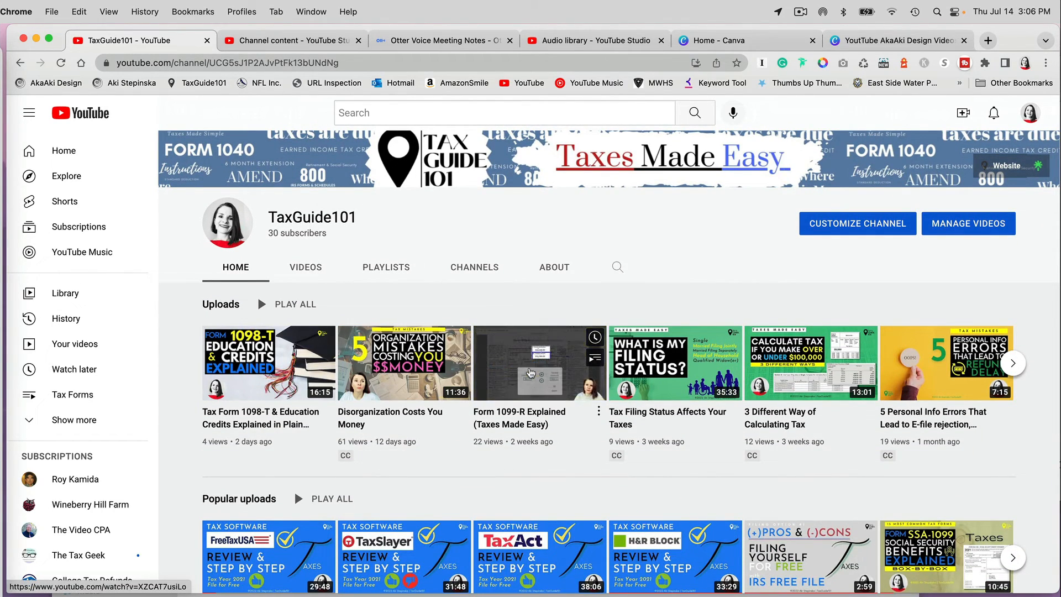
{"action": "mouse_move", "coordinate": [221, 379]}
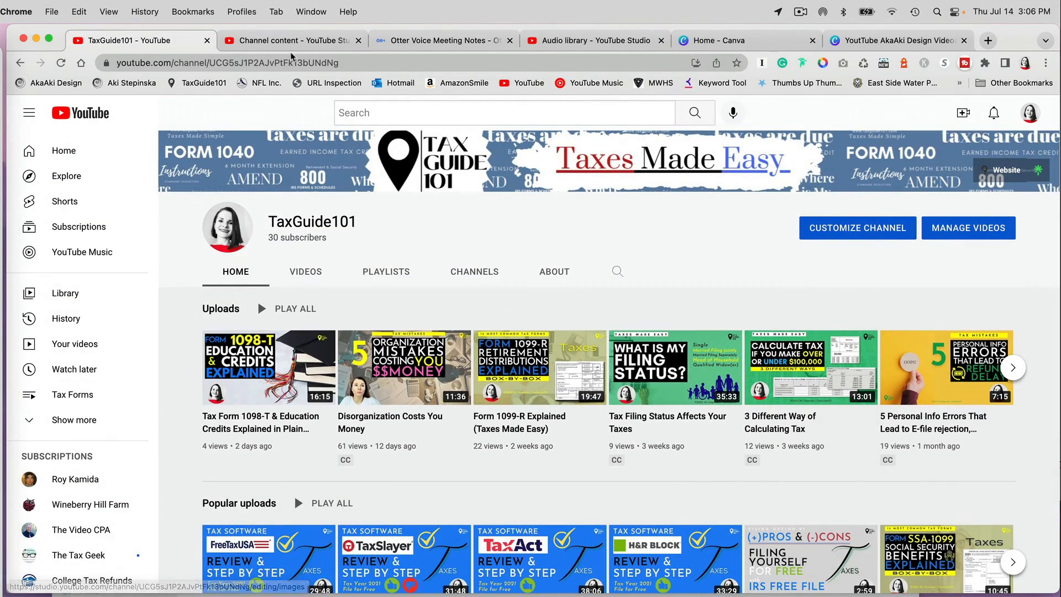
{"action": "left_click", "coordinate": [292, 40]}
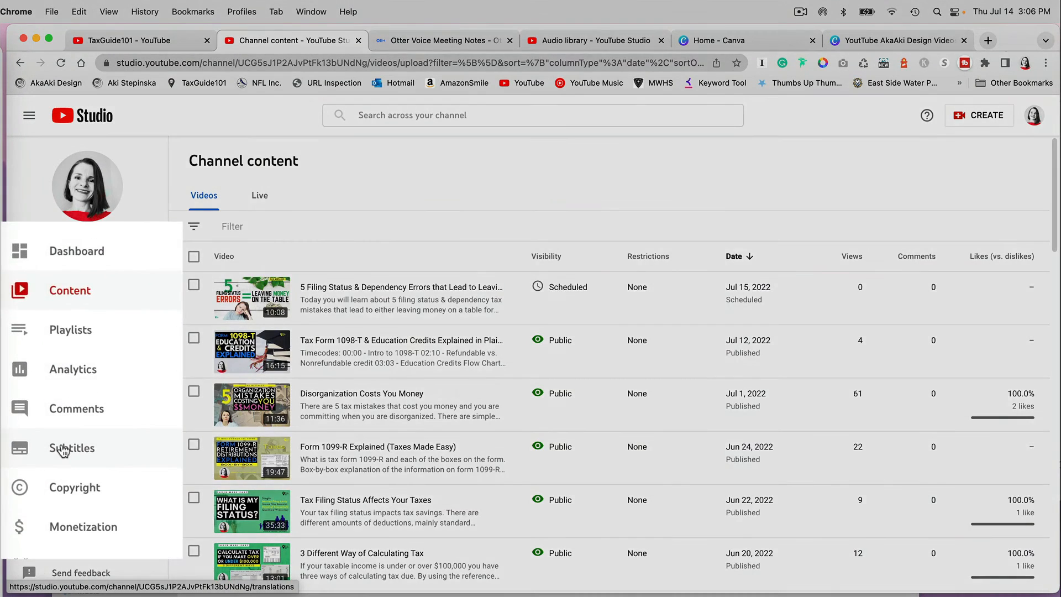
Open the channel subtitles and duplicate the automatic English subtitles of the Tax Form 1098-T video for editing
{"action": "left_click", "coordinate": [64, 435]}
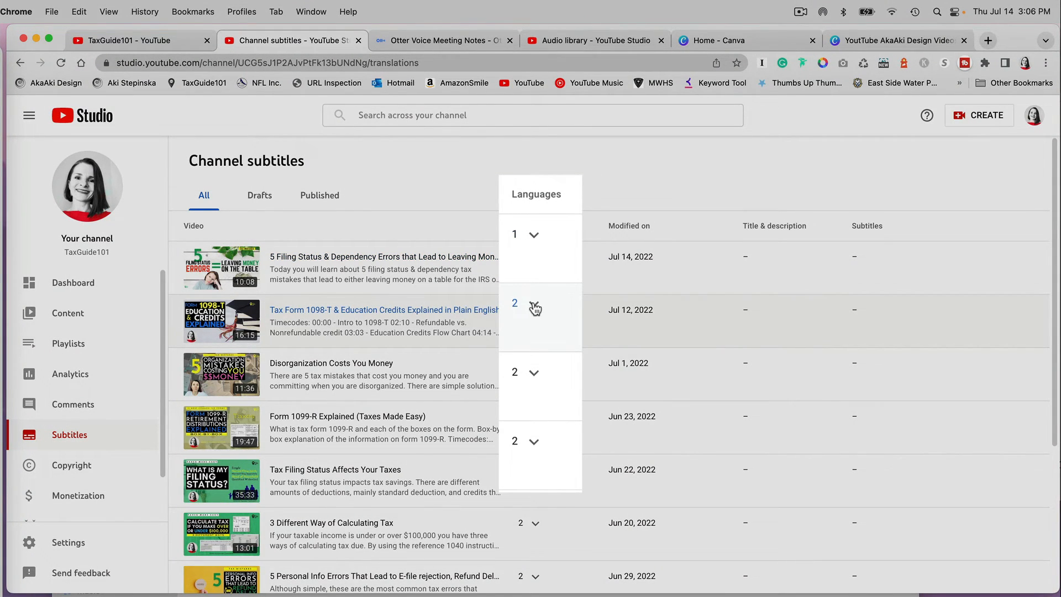
{"action": "left_click", "coordinate": [535, 308]}
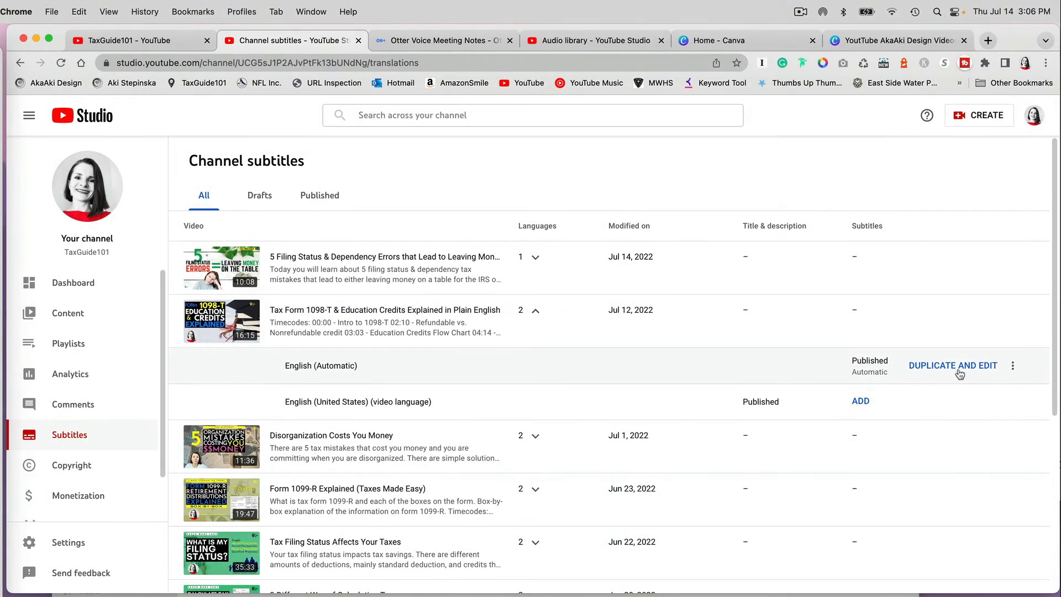
{"action": "left_click", "coordinate": [959, 374]}
{"action": "scroll", "coordinate": [372, 304], "scroll_direction": "up", "scroll_amount": 15}
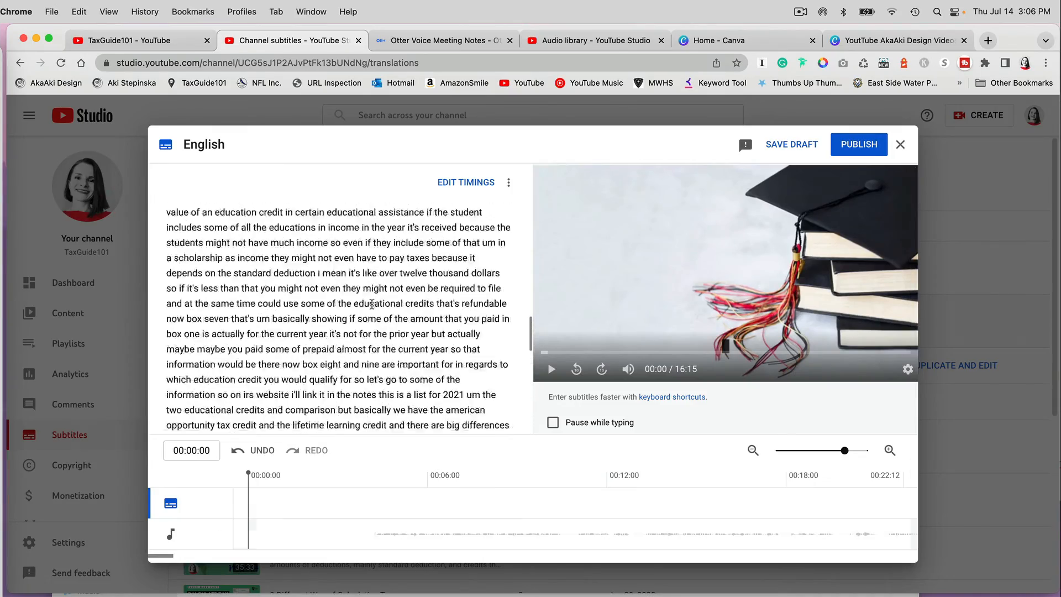
{"action": "scroll", "coordinate": [372, 304], "scroll_direction": "up", "scroll_amount": 10}
{"action": "scroll", "coordinate": [377, 306], "scroll_direction": "up", "scroll_amount": 6}
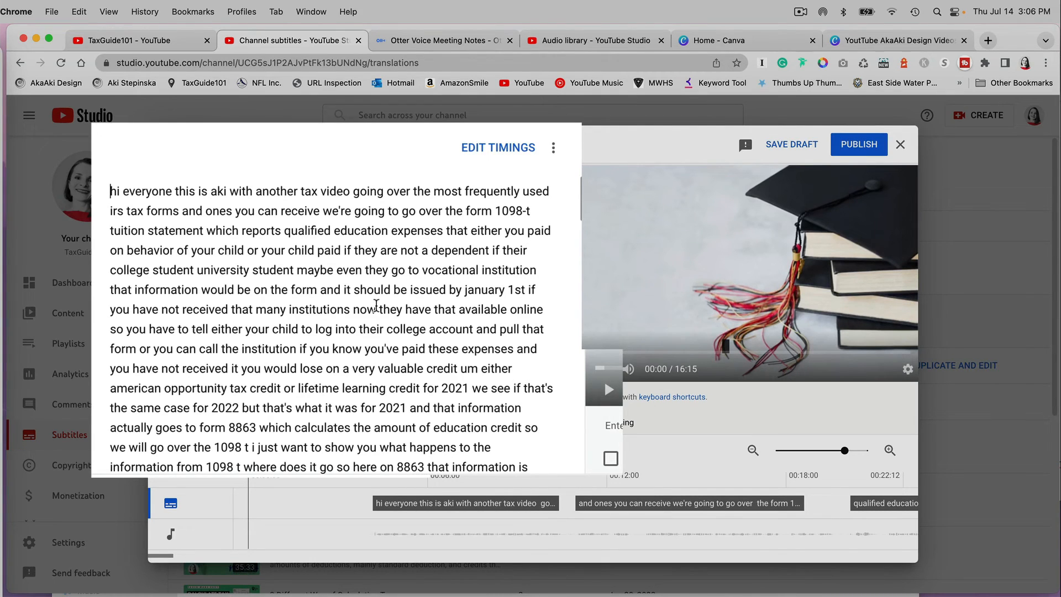
Apply the Grammarly suggestions in the transcript: capitalize "American", add a comma after "basically" and change "know" to "to know"
{"action": "scroll", "coordinate": [377, 306], "scroll_direction": "down", "scroll_amount": 3}
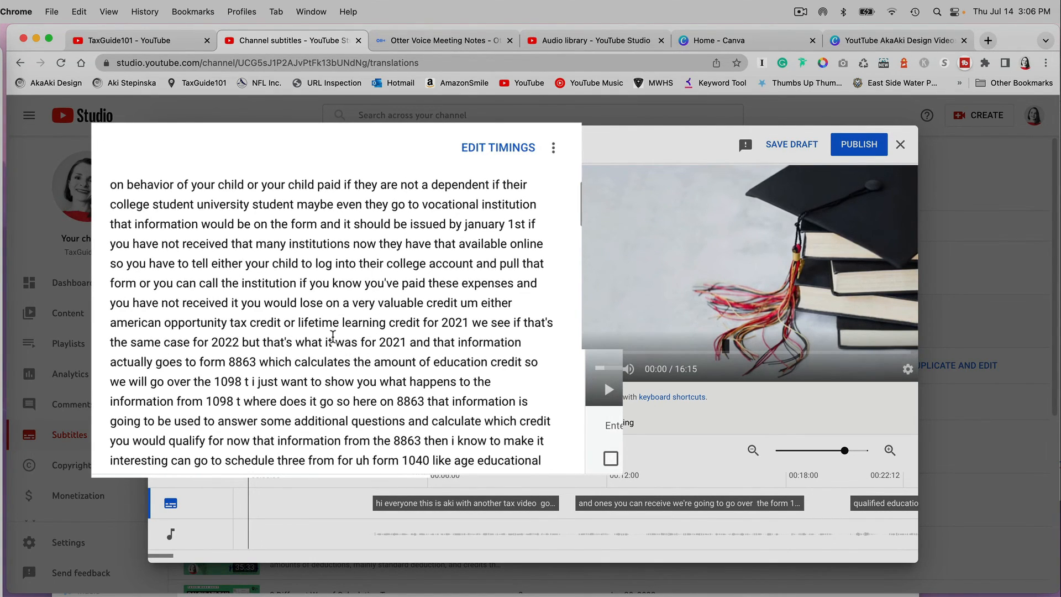
{"action": "scroll", "coordinate": [332, 337], "scroll_direction": "down", "scroll_amount": 10}
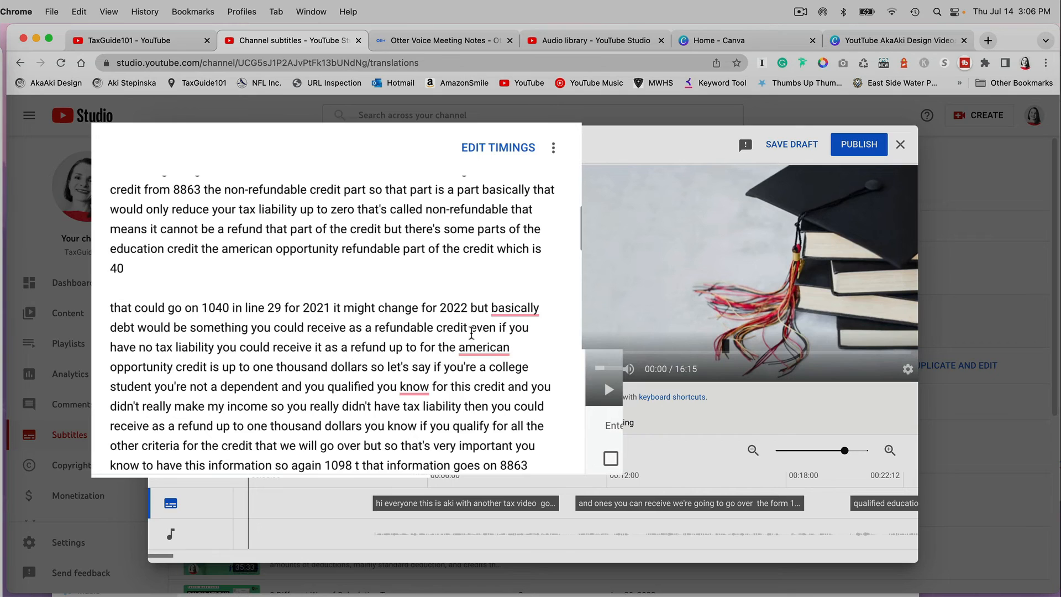
{"action": "mouse_move", "coordinate": [475, 344]}
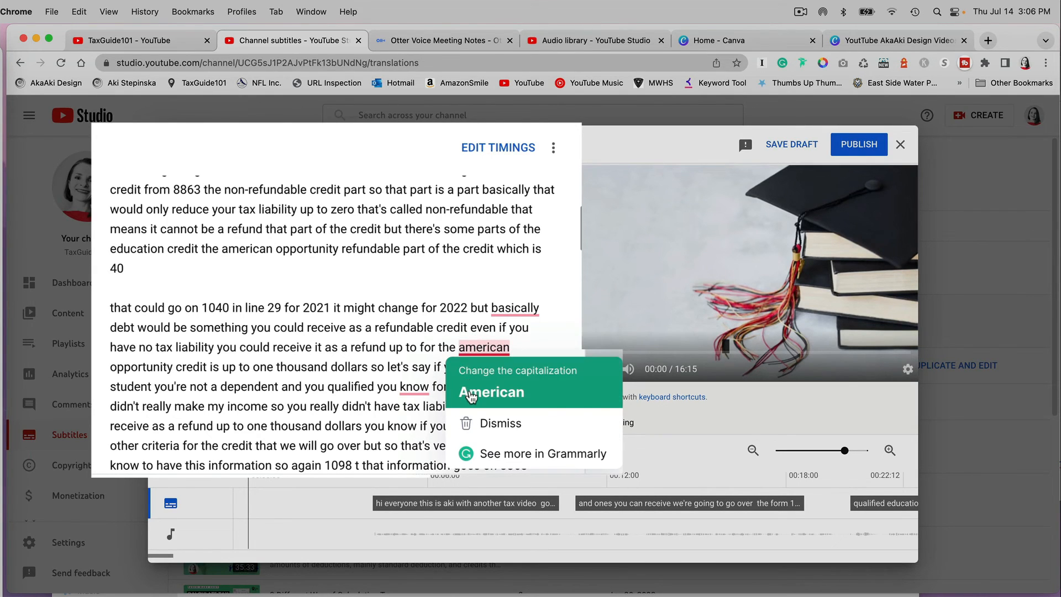
{"action": "left_click", "coordinate": [492, 392]}
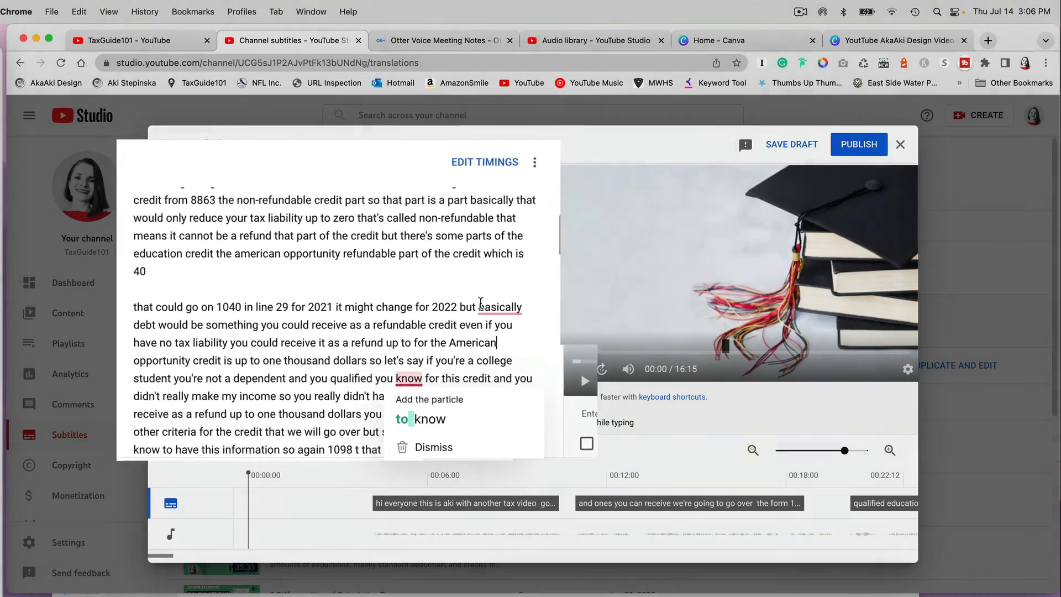
{"action": "mouse_move", "coordinate": [481, 305]}
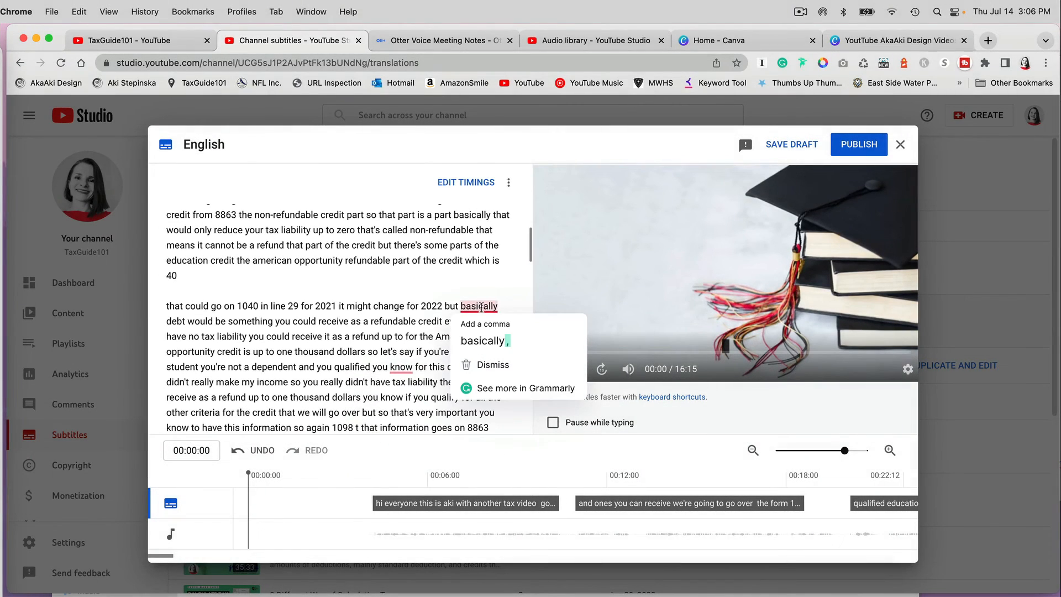
{"action": "left_click", "coordinate": [482, 347]}
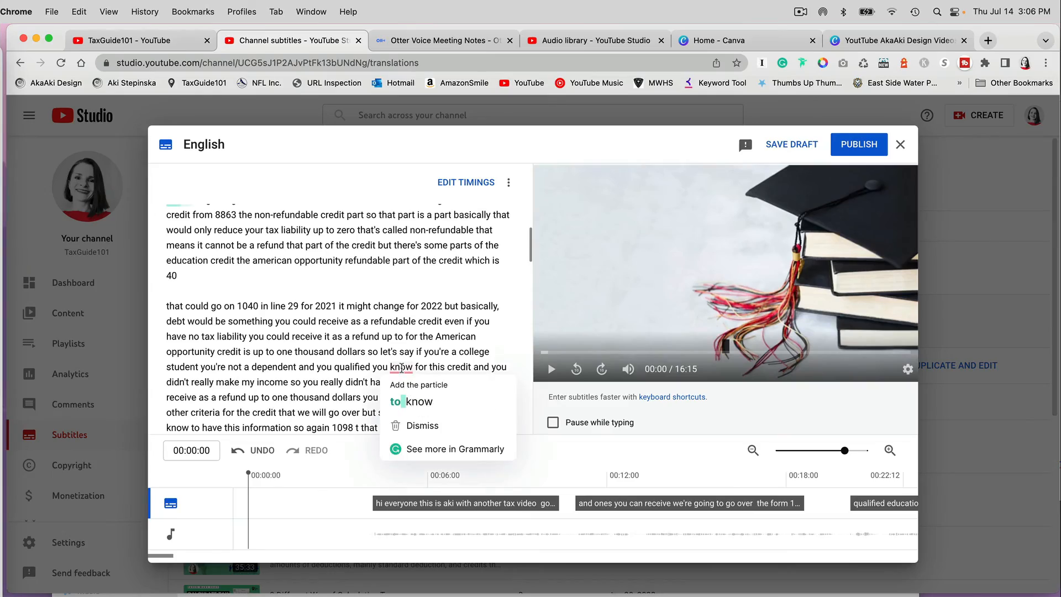
{"action": "left_click", "coordinate": [410, 401]}
Review the rest of the transcript through its end and close the subtitles editor, discarding the changes
{"action": "scroll", "coordinate": [438, 331], "scroll_direction": "down", "scroll_amount": 10}
{"action": "scroll", "coordinate": [438, 331], "scroll_direction": "down", "scroll_amount": 15}
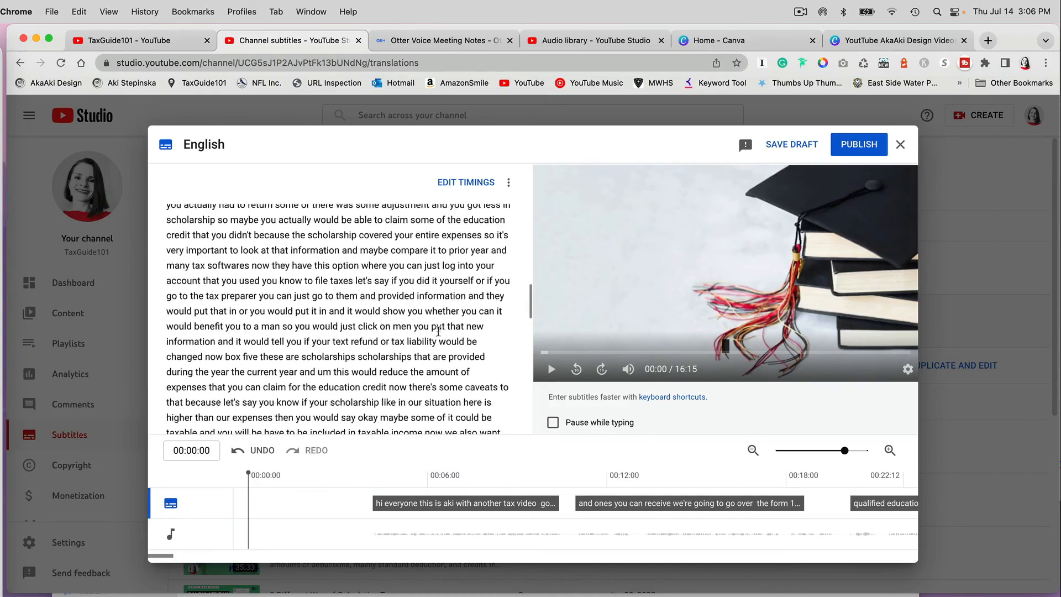
{"action": "scroll", "coordinate": [438, 330], "scroll_direction": "down", "scroll_amount": 5}
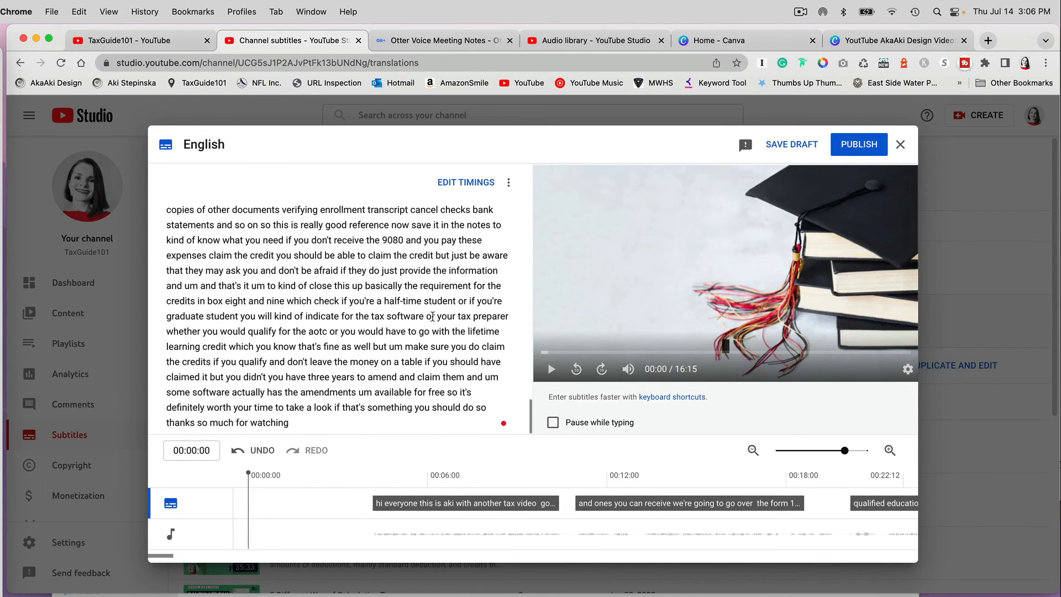
{"action": "left_click", "coordinate": [901, 146]}
{"action": "left_click", "coordinate": [431, 383]}
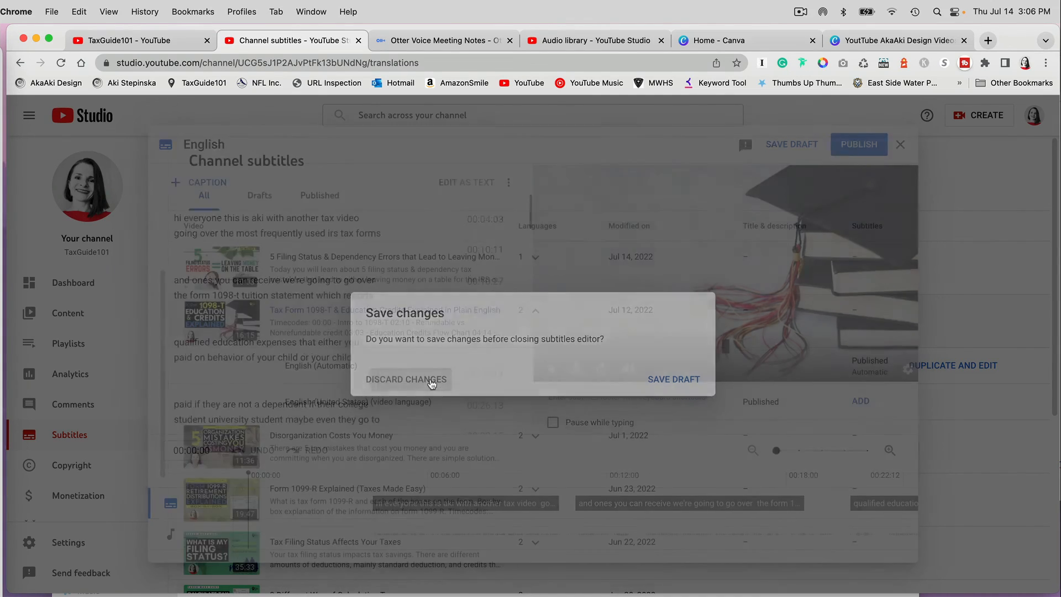